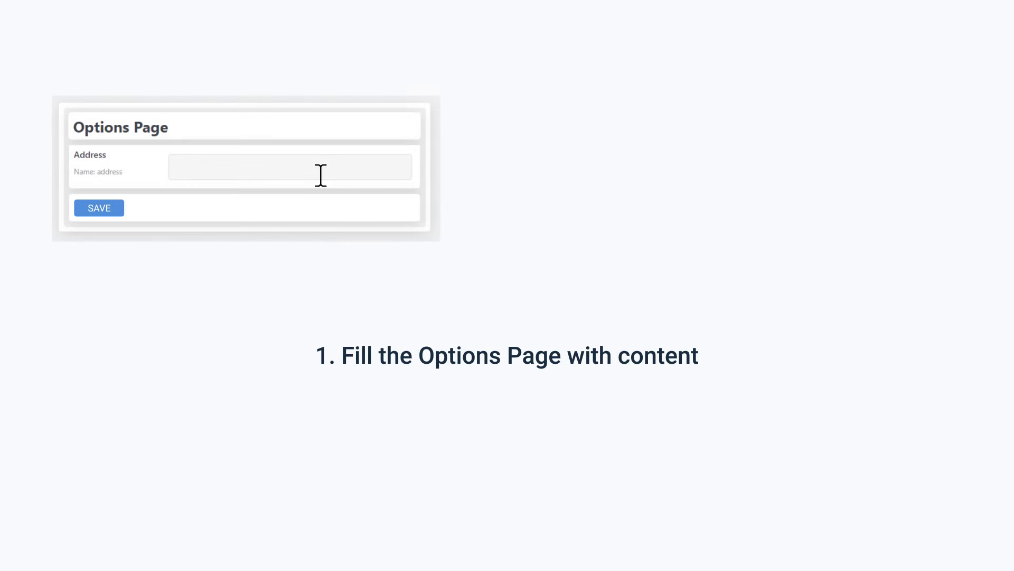
Enter 'New York, USA' as the Address option value and save it
click(315, 167)
text(New York, USA)
click(96, 208)
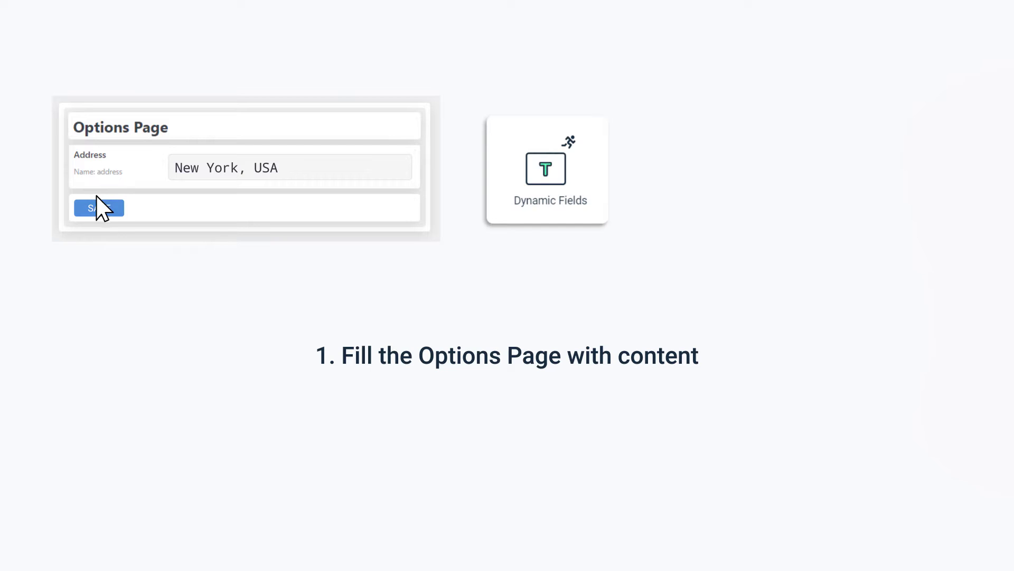
Apply the dynamic field to header and footer, then change Address to 'Toronto, Canada'
drag(547, 169, 636, 287)
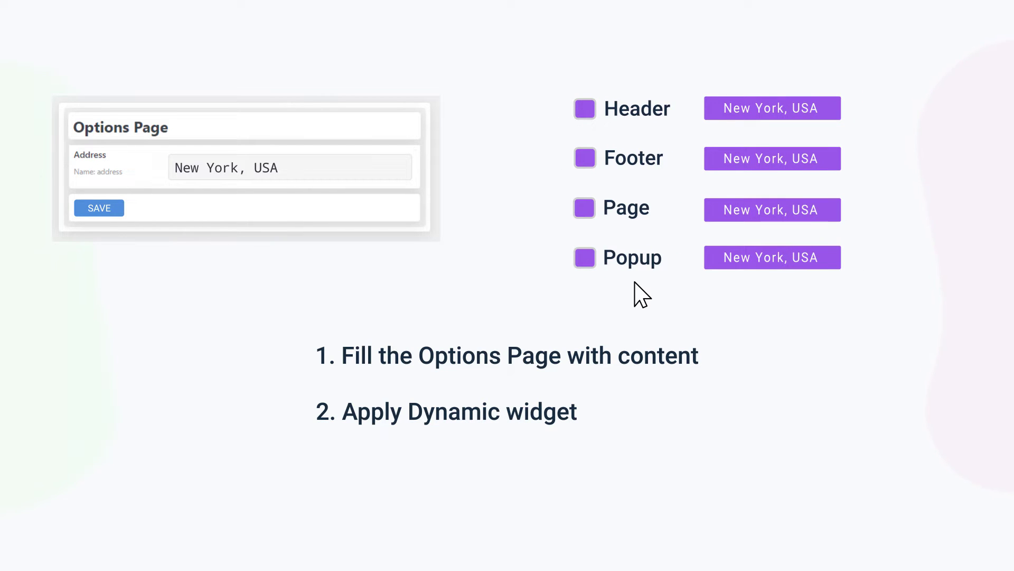
triple_click(305, 168)
text(Toronto, Cana)
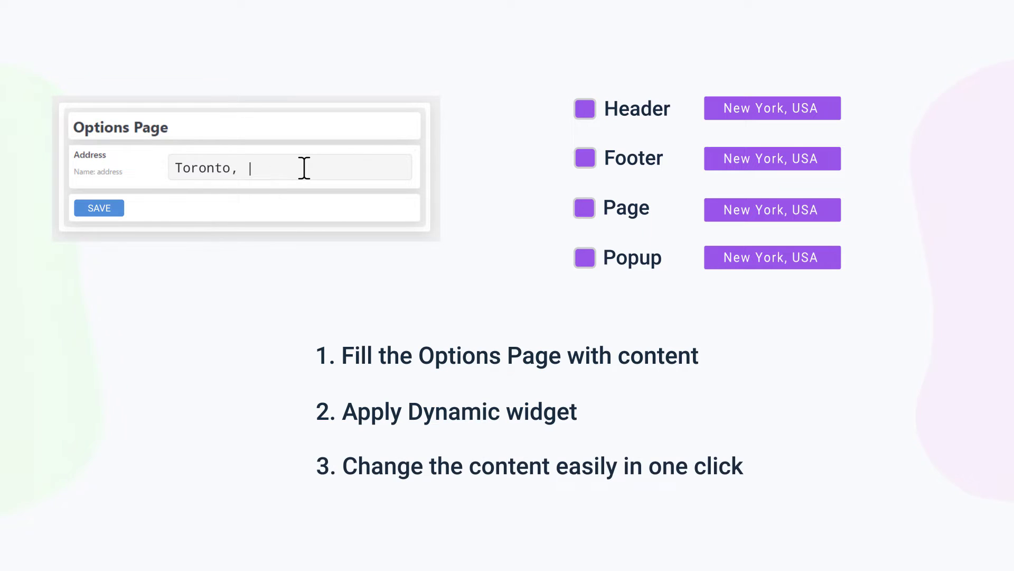
text(da)
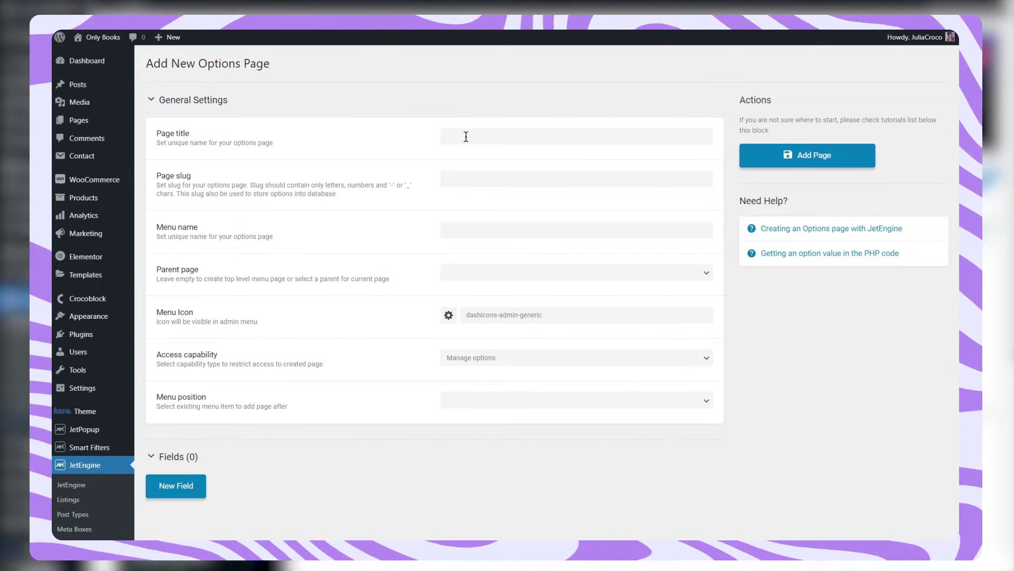
Title a new options page 'Contact details' with auto-filled slug and menu name
click(466, 136)
text(Contact details)
click(496, 178)
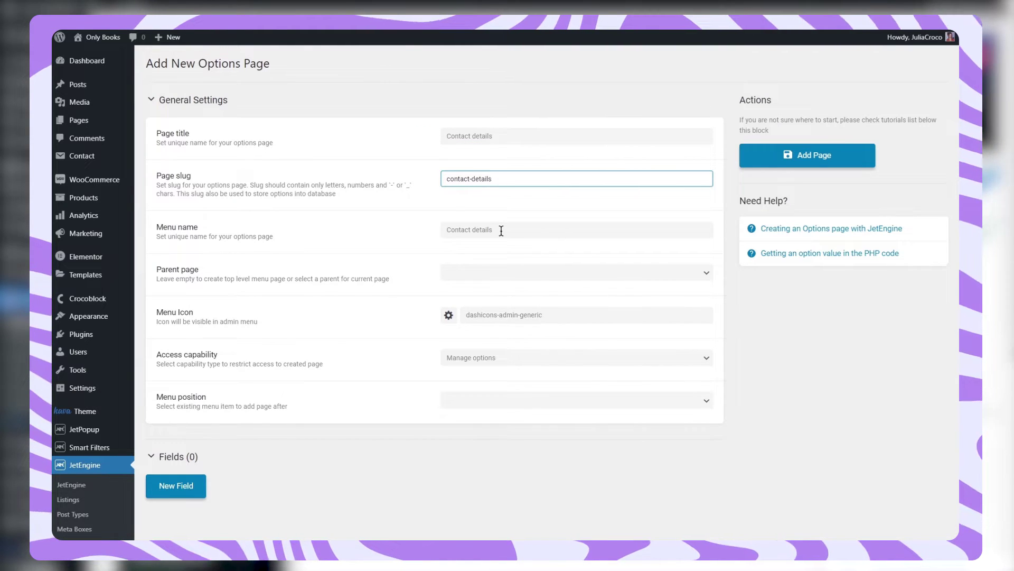
click(507, 272)
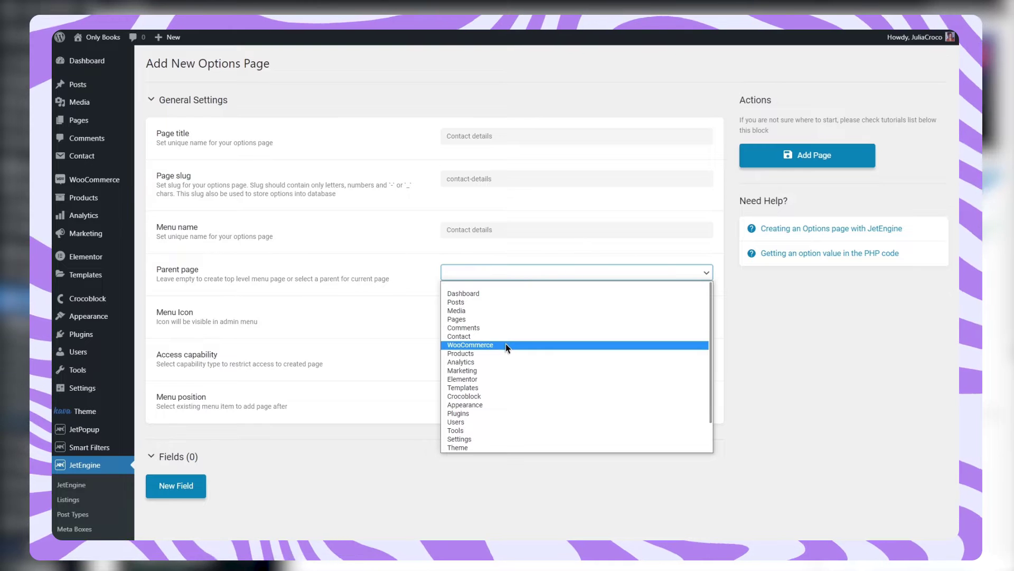
scroll(501, 407, down, 2)
Give the page the phone menu icon, Manage options access, and position after First Separator
click(426, 273)
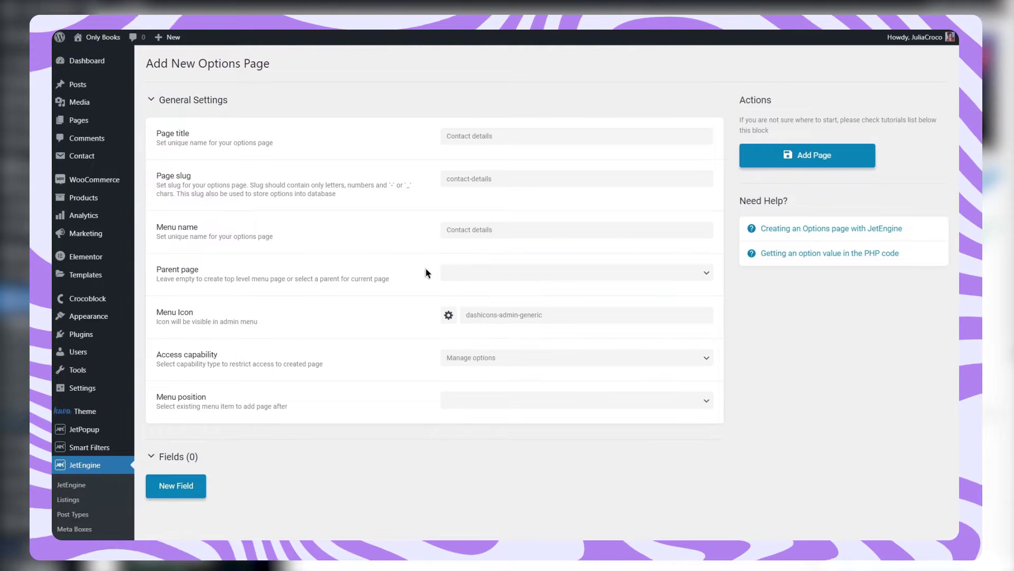
click(451, 314)
text(phone)
click(548, 371)
click(527, 358)
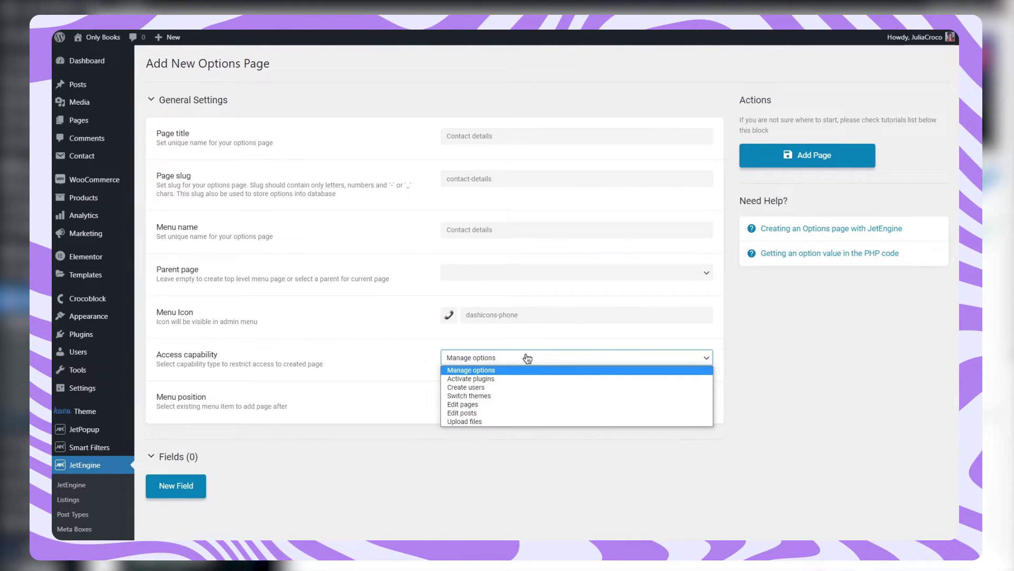
click(526, 356)
click(512, 401)
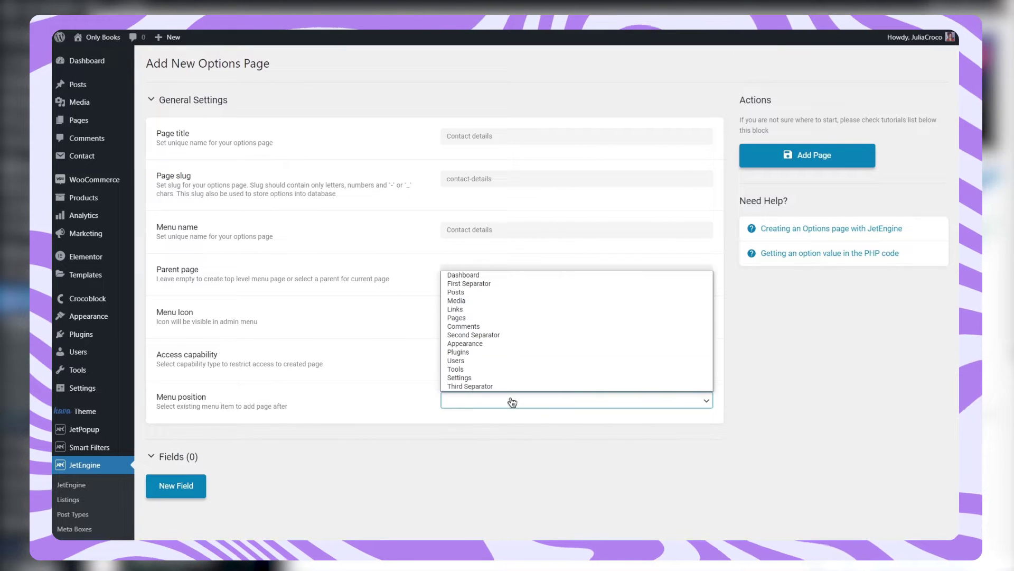
click(515, 280)
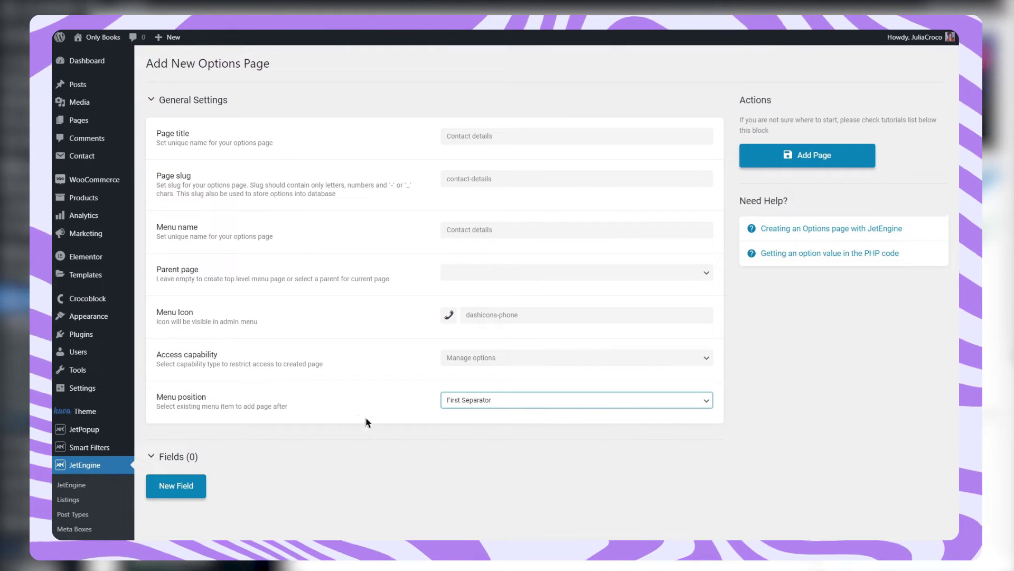
Add an Address field, duplicate it into a Landline text field, and save the contact values
click(198, 487)
click(528, 140)
text(Address)
click(173, 106)
click(691, 376)
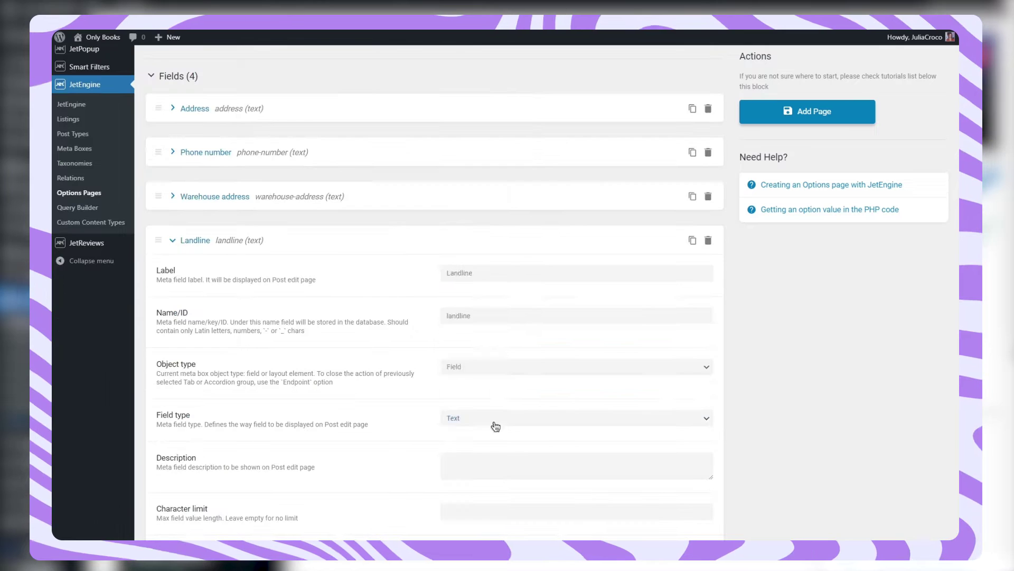
click(493, 420)
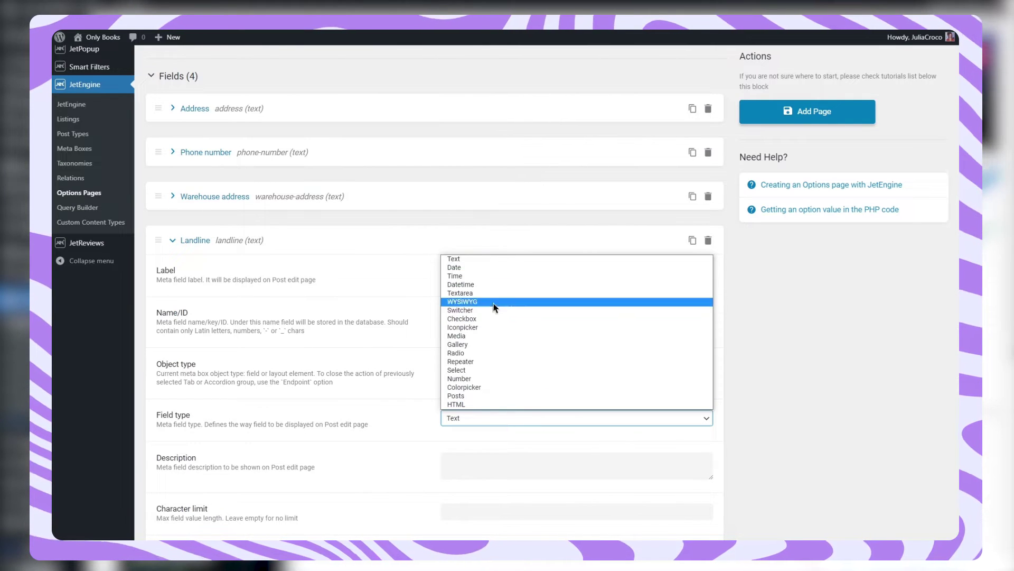
click(486, 335)
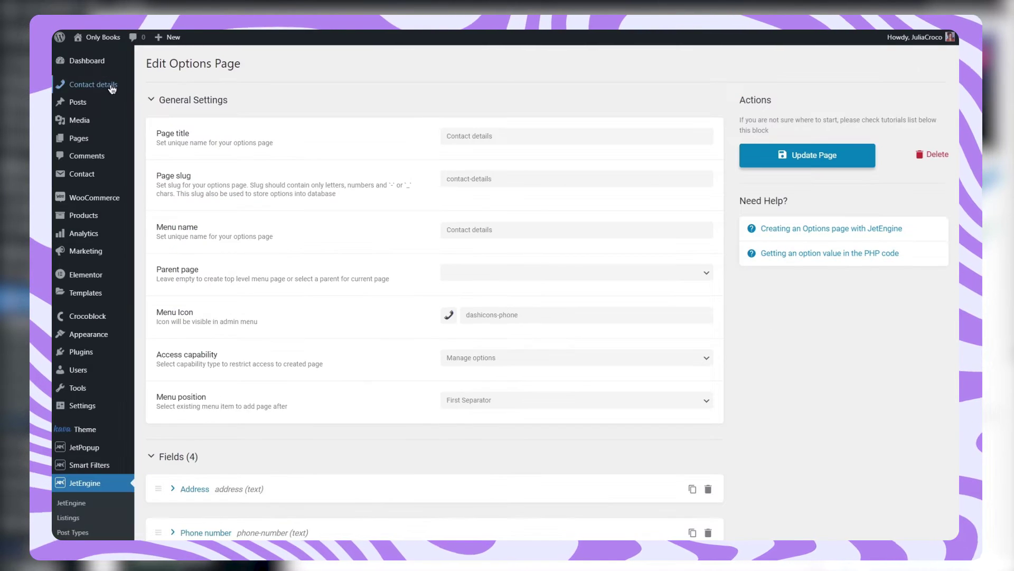
click(109, 84)
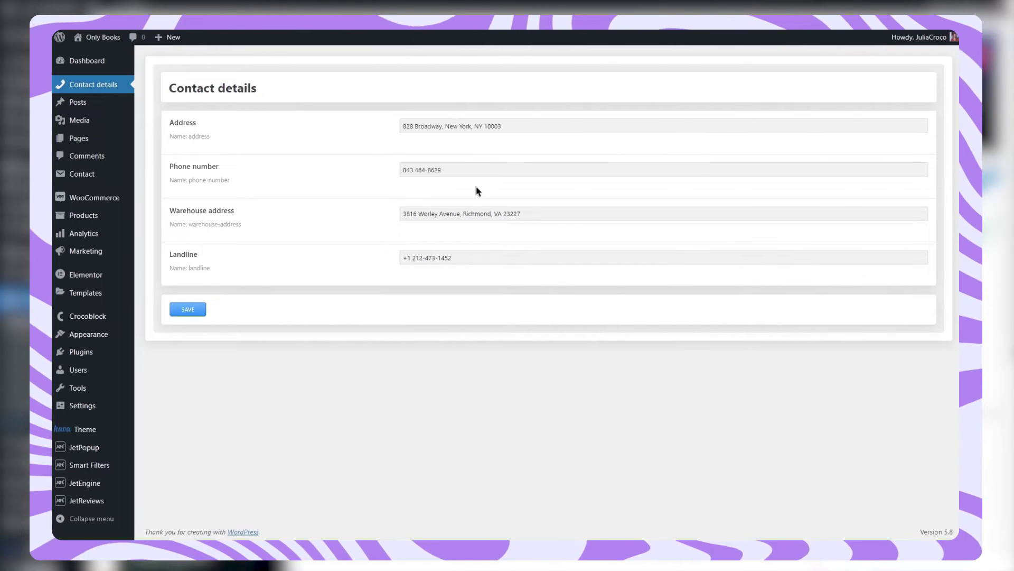
click(189, 310)
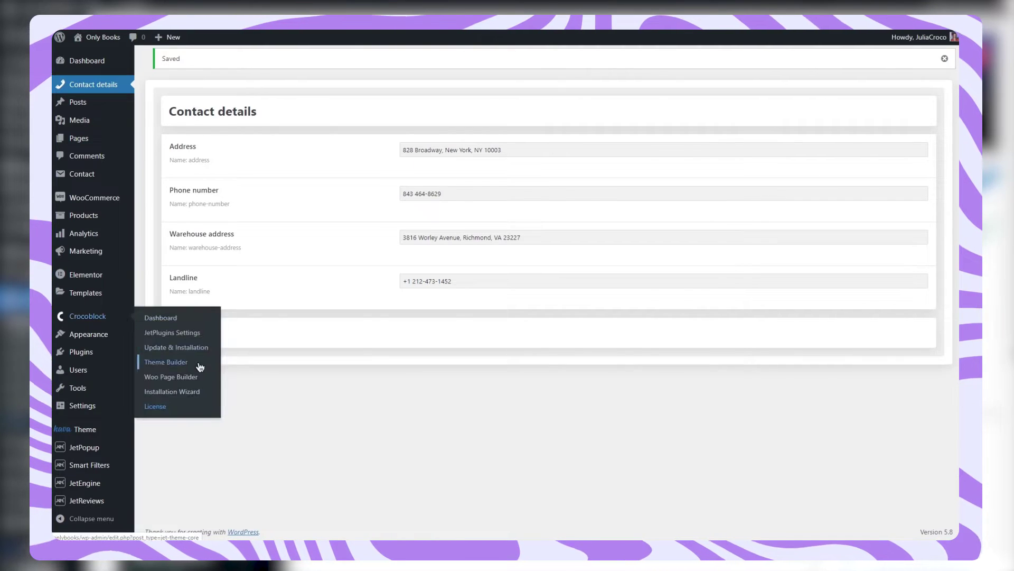
Add a Dynamic Field showing the Options Phone number to the Elementor header and save it
click(197, 360)
click(328, 474)
click(118, 81)
text(dynamic field)
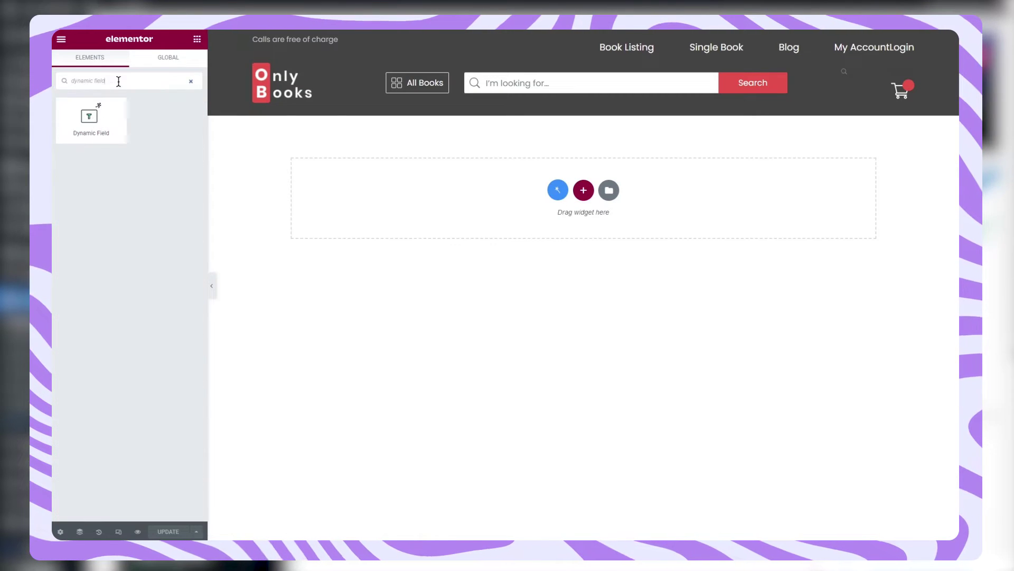
drag(91, 121, 304, 43)
click(161, 119)
click(170, 149)
click(168, 141)
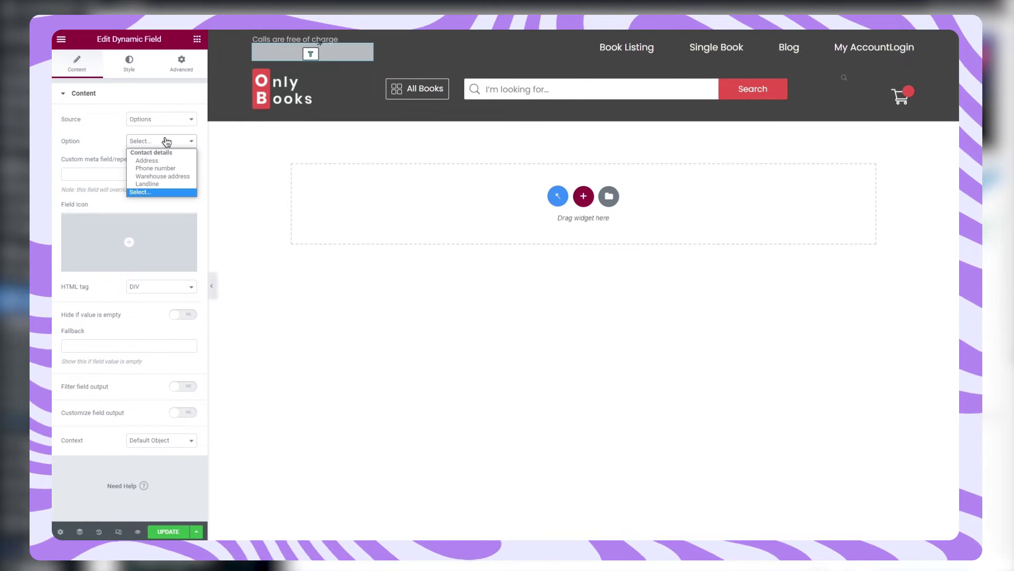
click(175, 161)
click(129, 62)
click(175, 530)
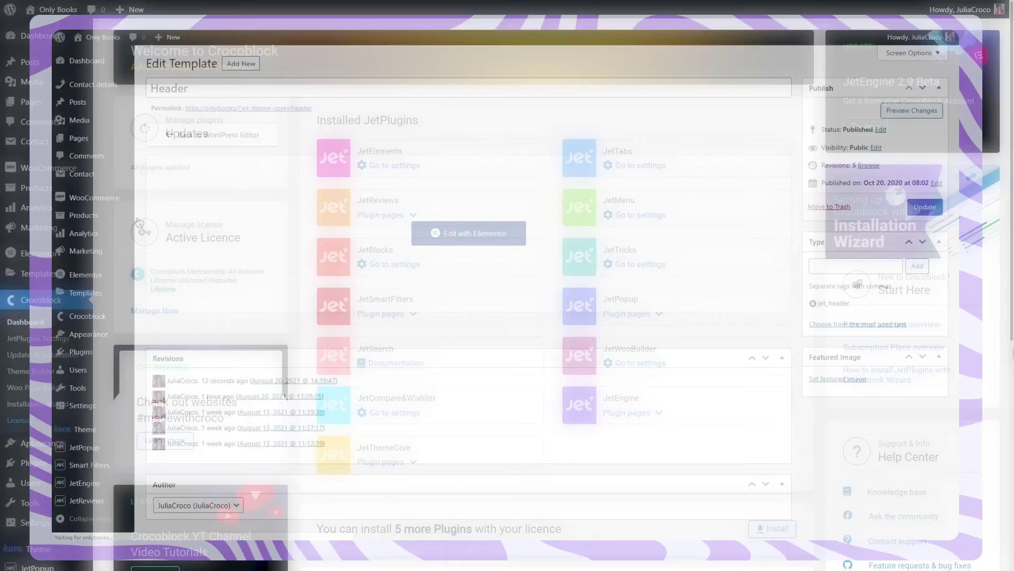
Scroll the admin sidebar and go to JetEngine > Options Pages
scroll(507, 295, down, 2)
scroll(507, 296, down, 1)
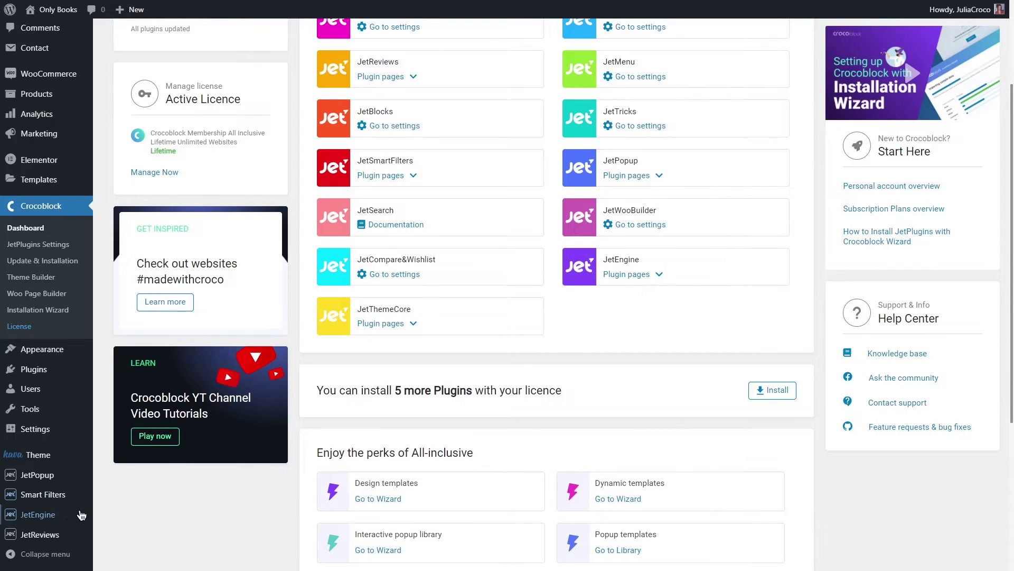
mouse_move(72, 518)
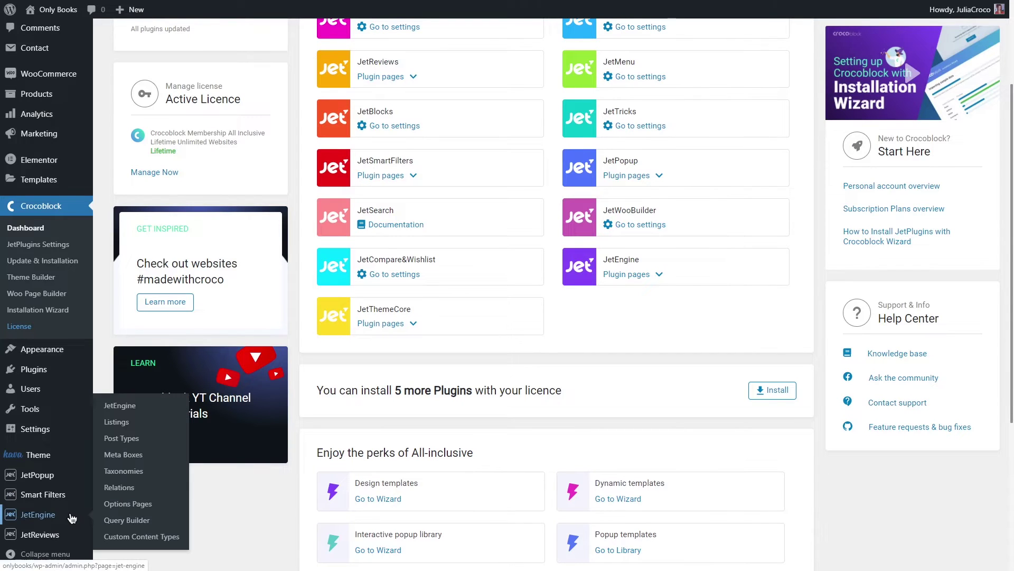
click(166, 504)
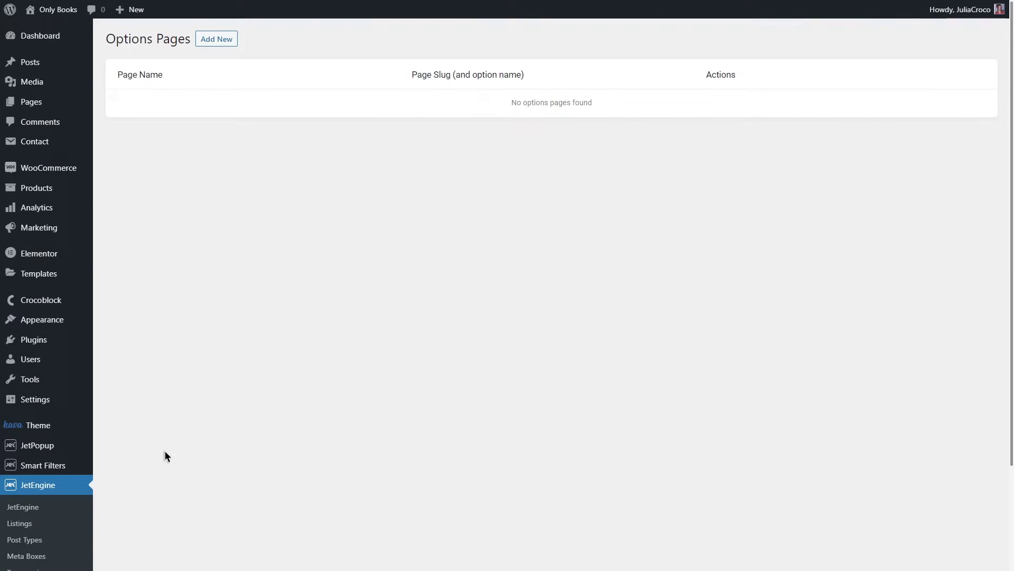
Add a new options page titled 'Contact details' with slug contact-details, then view parent page choices
click(219, 40)
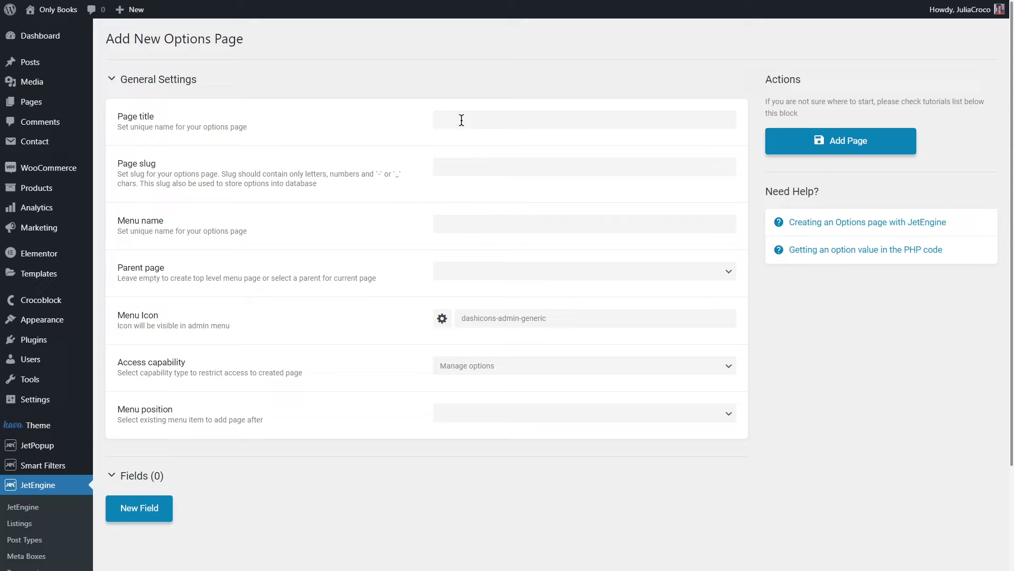
click(461, 120)
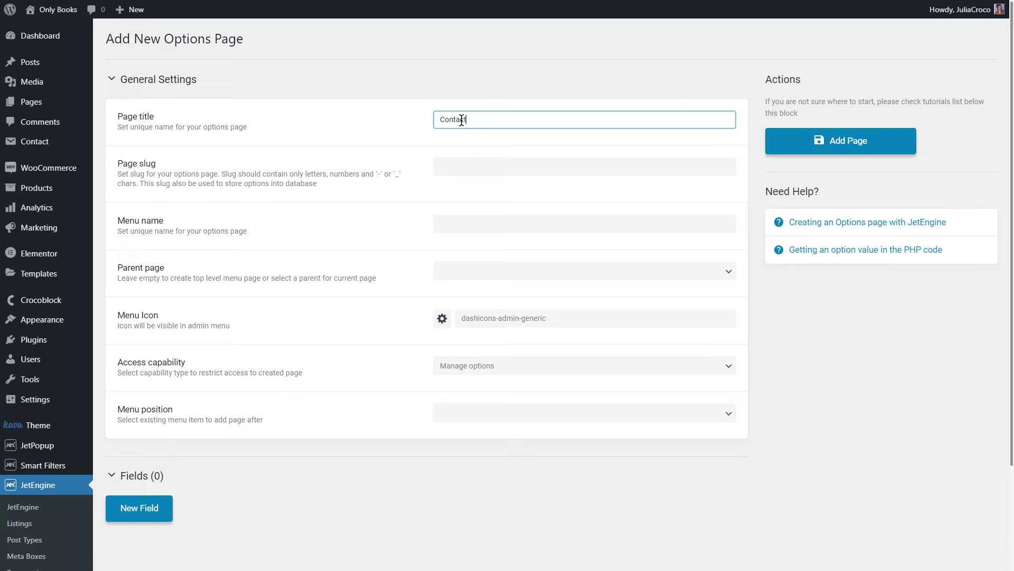
text(Contact details)
click(498, 167)
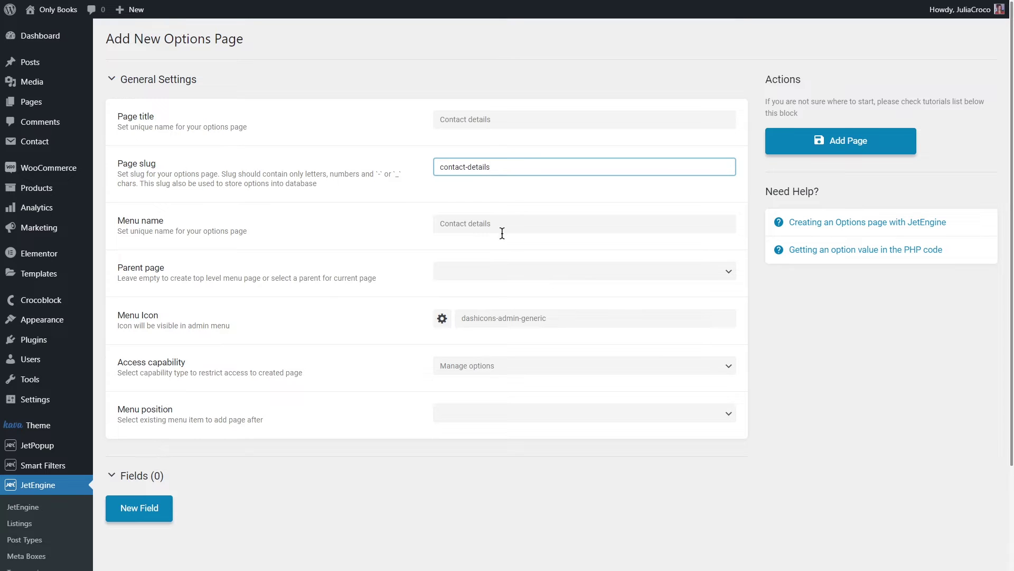
click(510, 271)
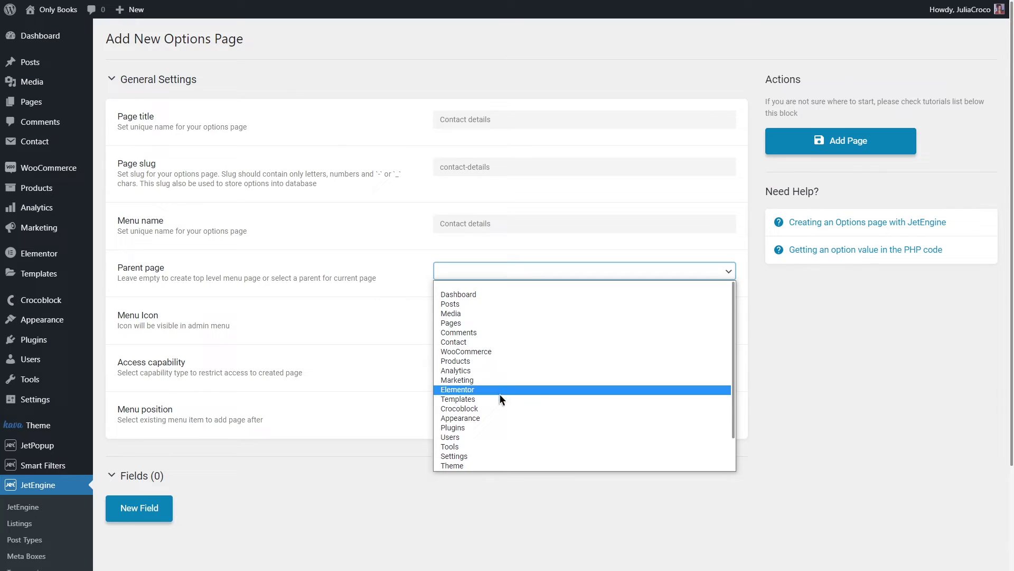
Leave the parent page unset and choose the dashicons-phone menu icon
scroll(499, 431, down, 1)
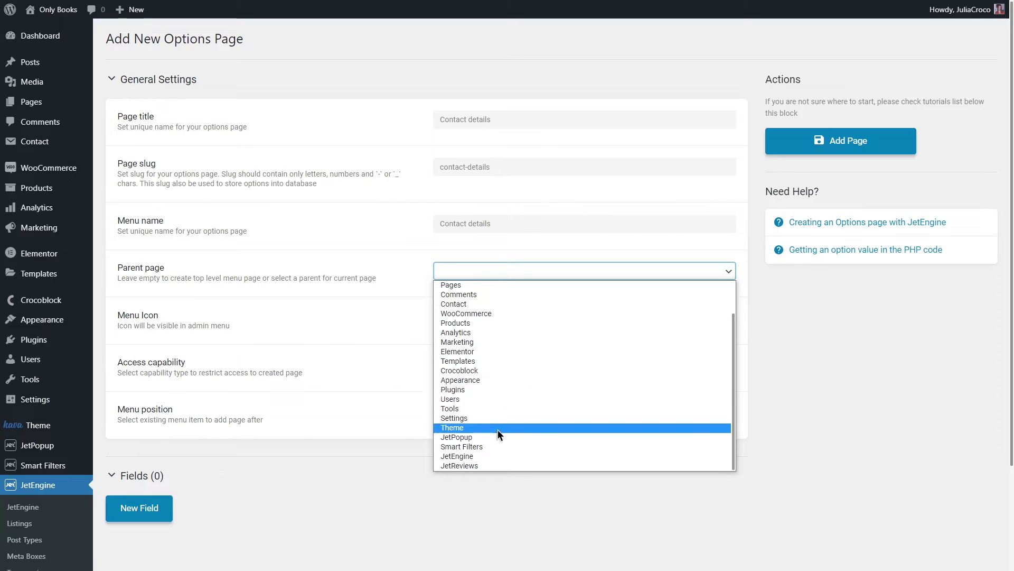
click(417, 267)
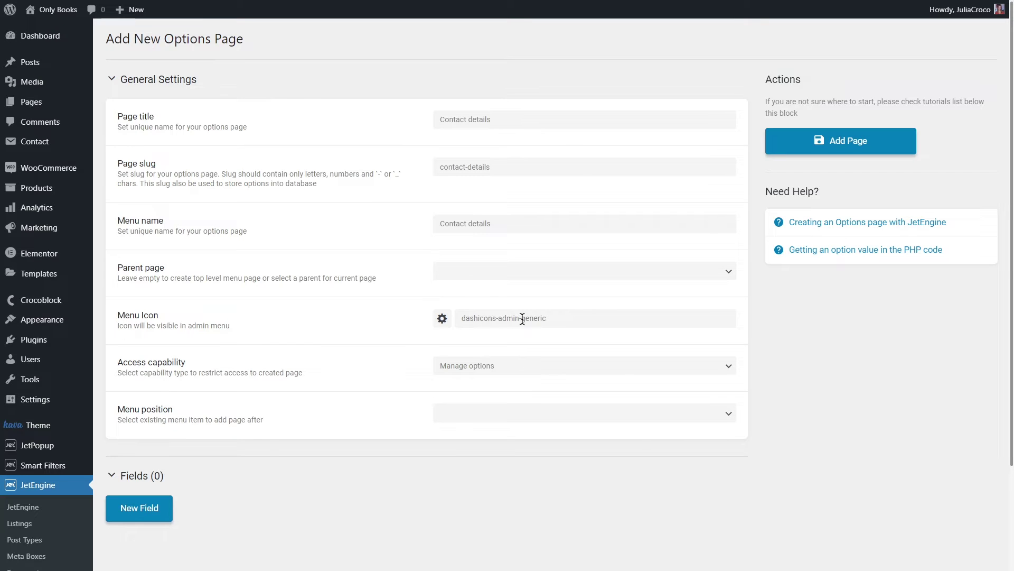
click(444, 319)
click(577, 353)
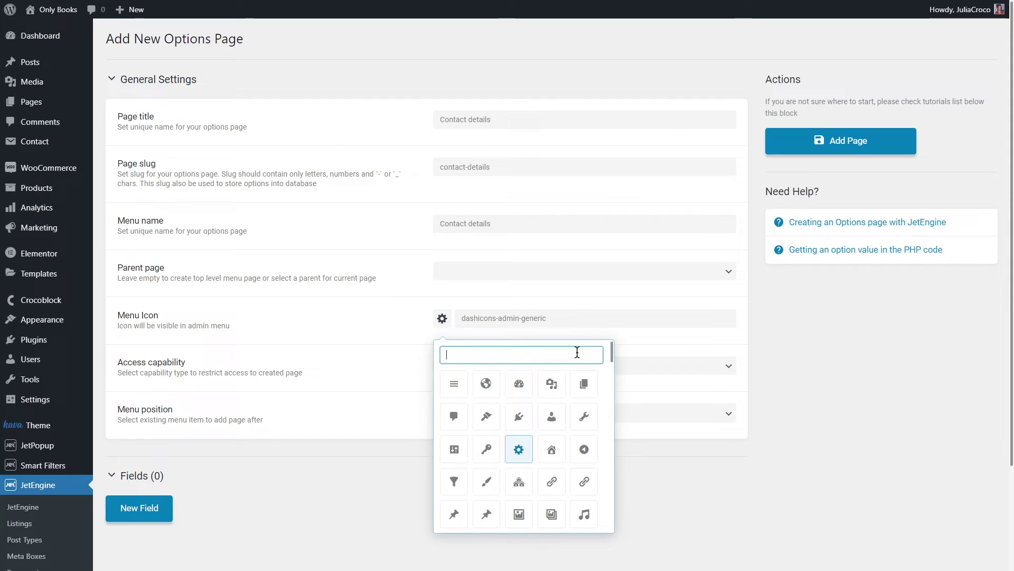
text(phone)
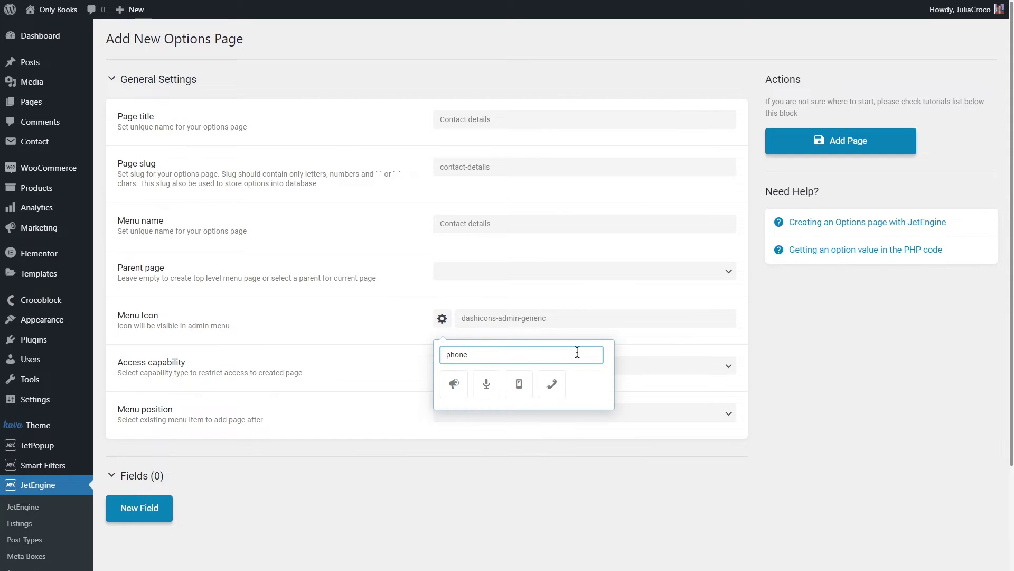
click(551, 384)
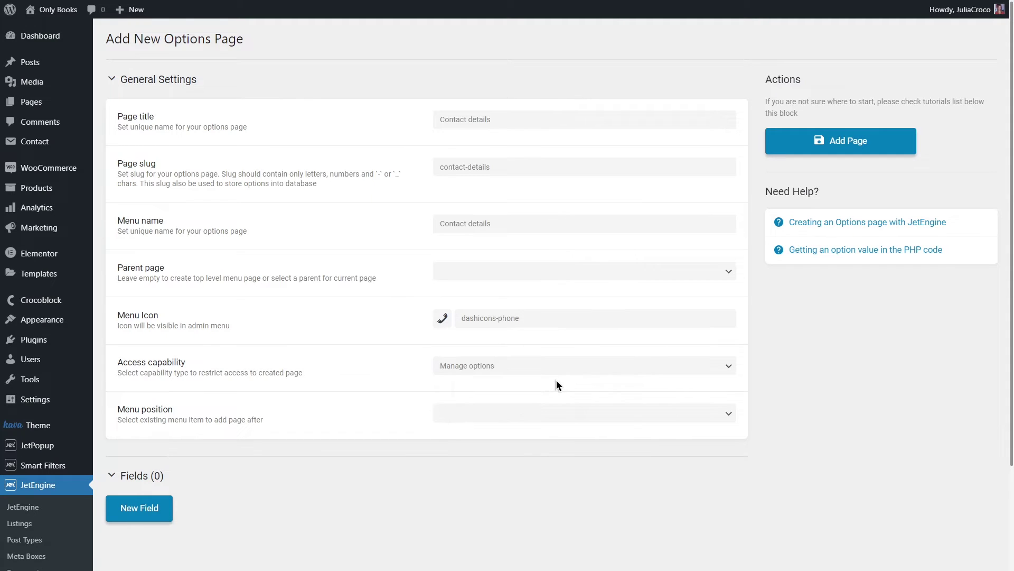
Keep Manage options as access capability and position the menu after First Separator
click(530, 367)
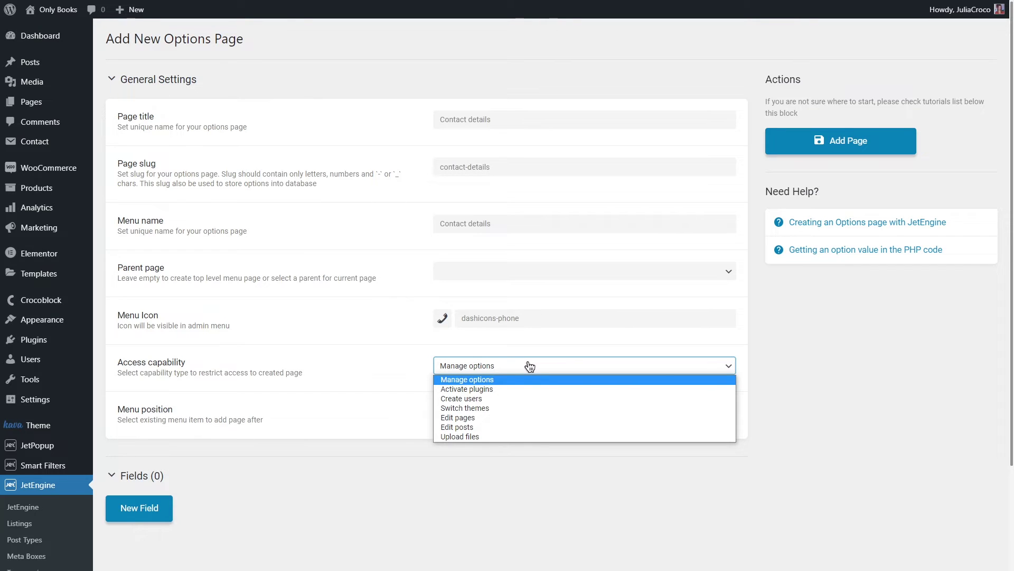
click(530, 366)
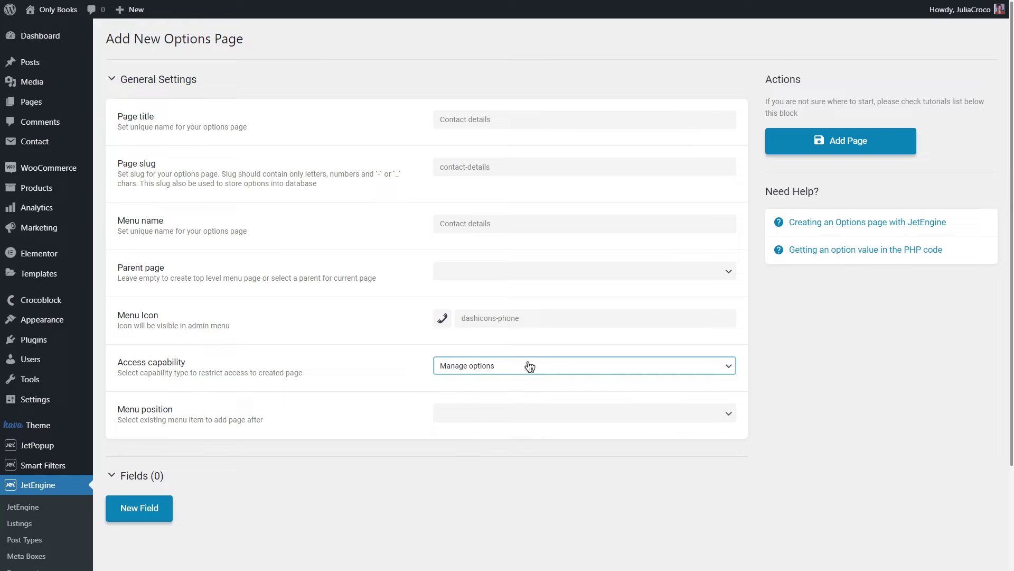
click(513, 415)
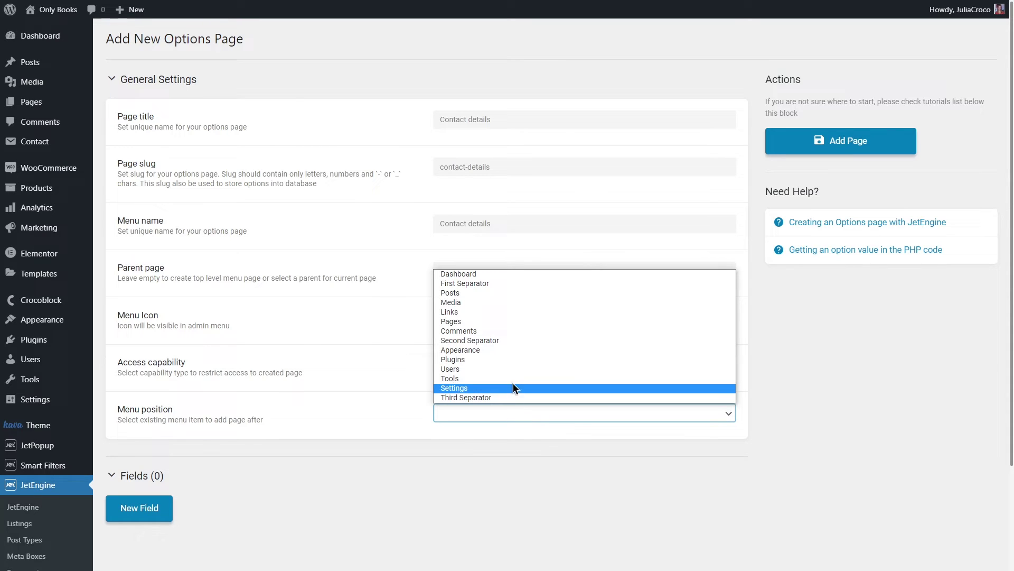
click(516, 285)
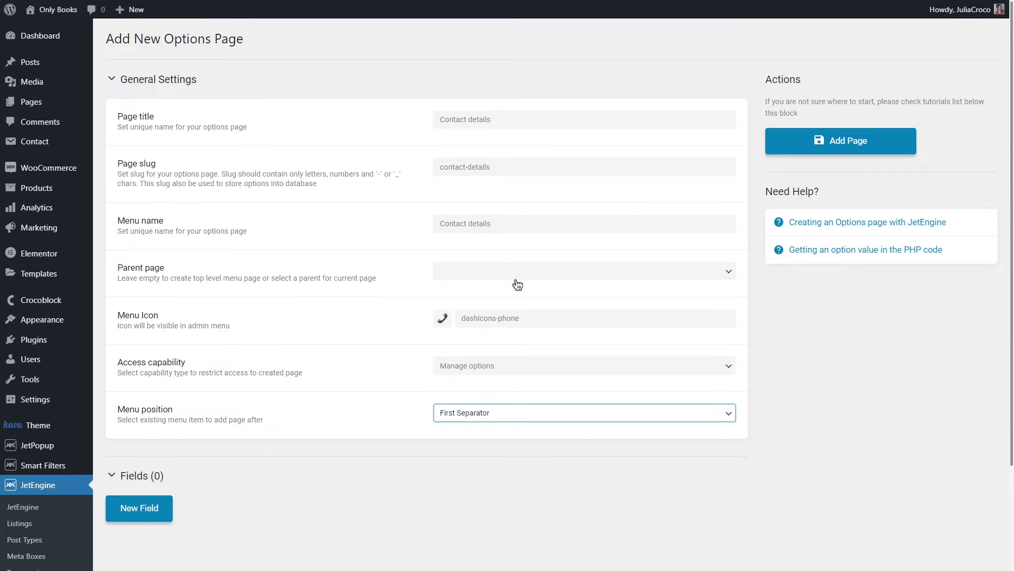
Add an Address text field with matching Name/ID and duplicate it three times
click(163, 508)
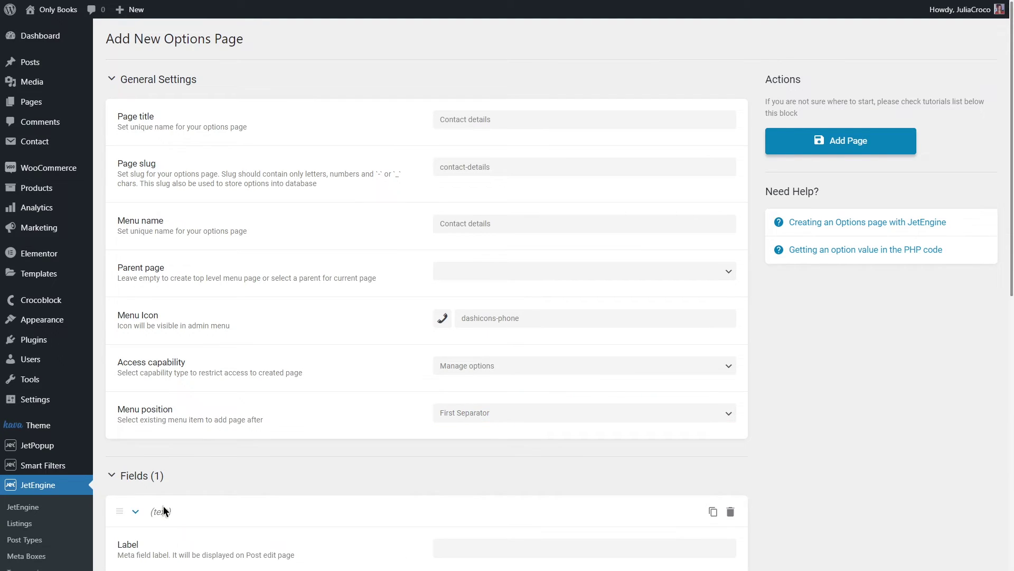
scroll(164, 505, down, 7)
scroll(163, 506, down, 1)
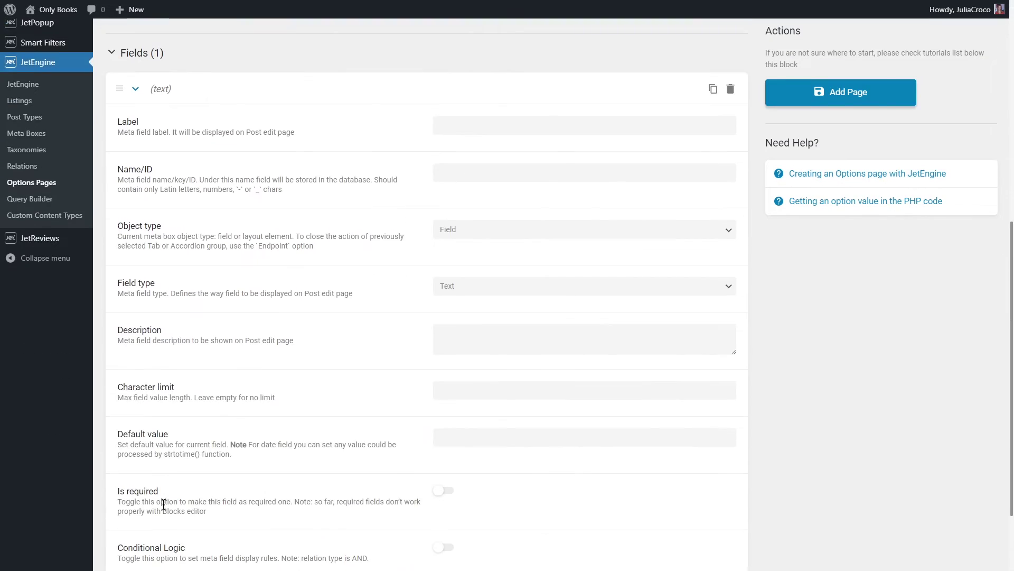
click(449, 124)
text(Address)
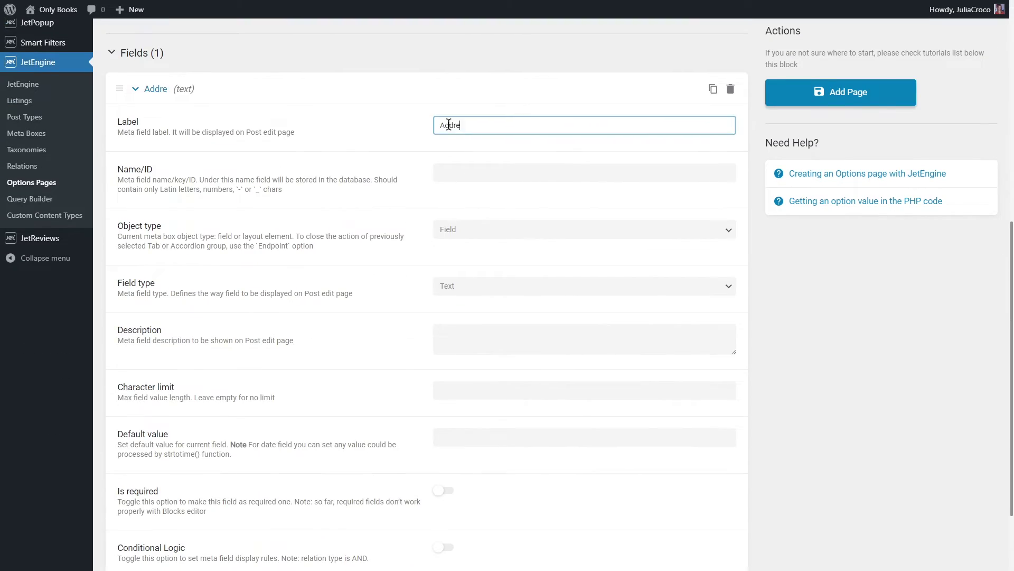
click(470, 173)
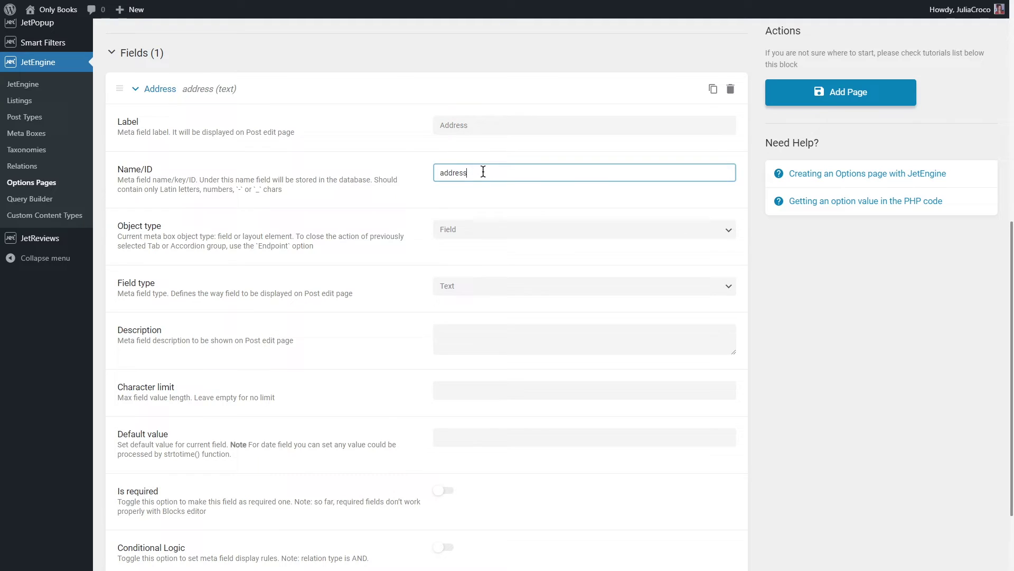
click(412, 88)
click(712, 383)
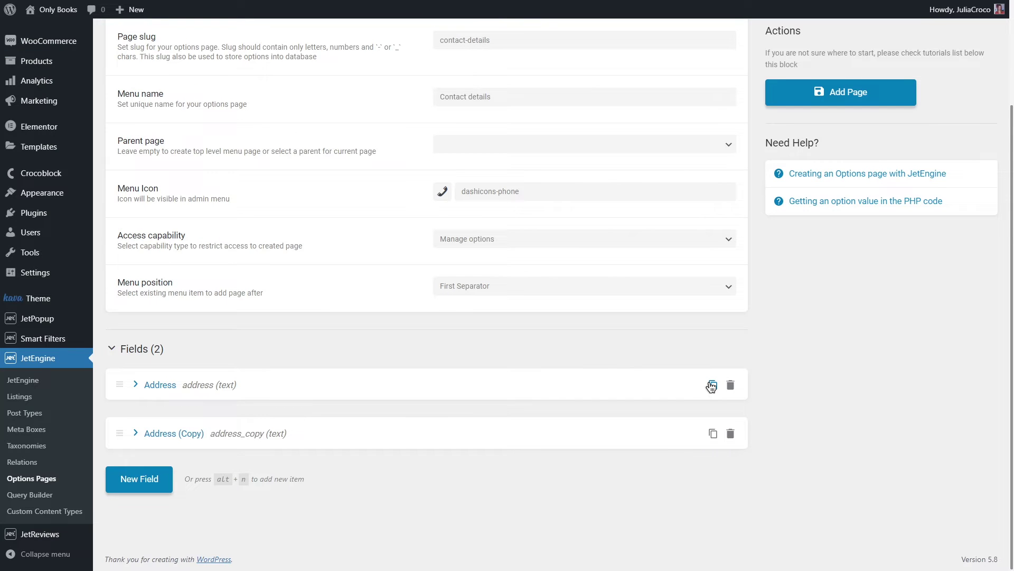
click(712, 382)
click(713, 361)
Rename the first copy to 'Phone number' with a hyphenated matching Name/ID
click(222, 370)
scroll(212, 365, down, 4)
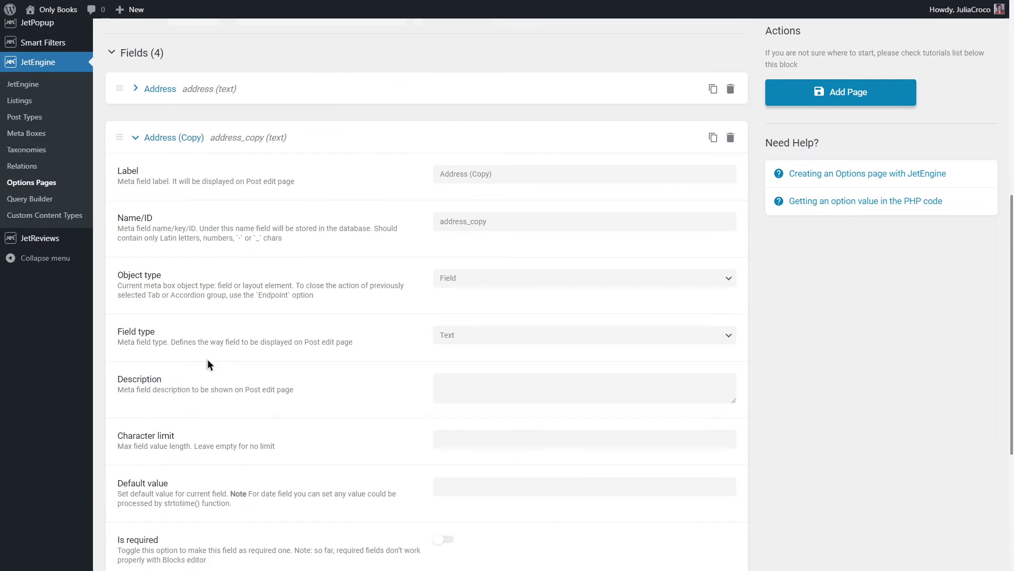
triple_click(436, 173)
text(Phone number)
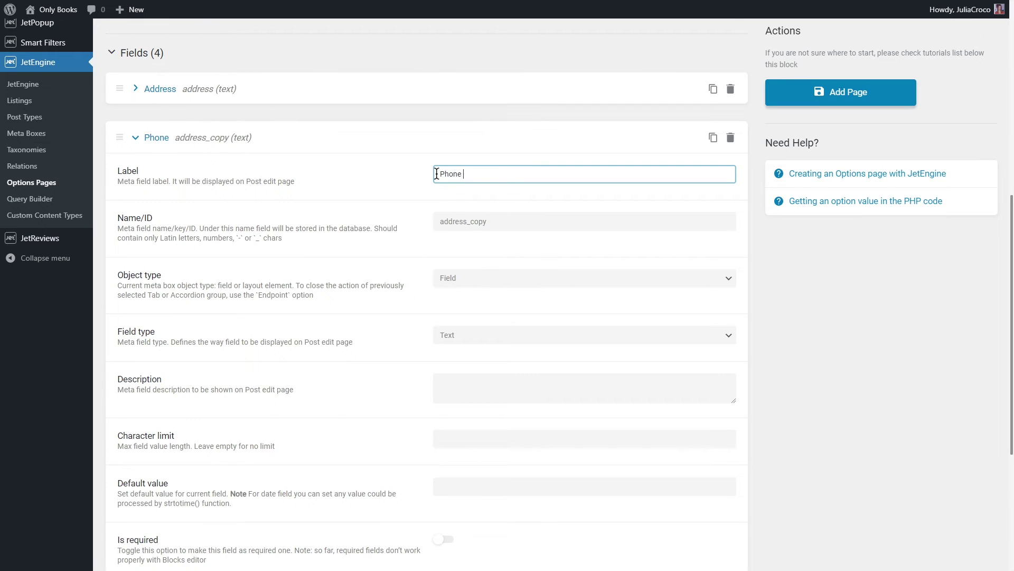
key(ctrl+shift+Left)
key(ctrl+shift+Left)
key(ctrl+c)
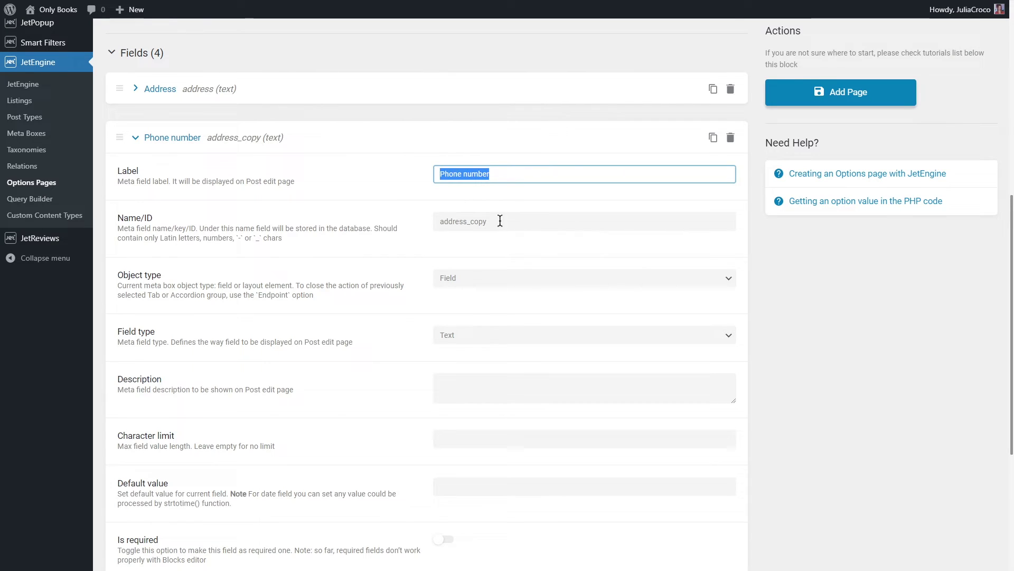
triple_click(475, 221)
key(ctrl+v)
click(464, 222)
key(BackSpace)
text(-)
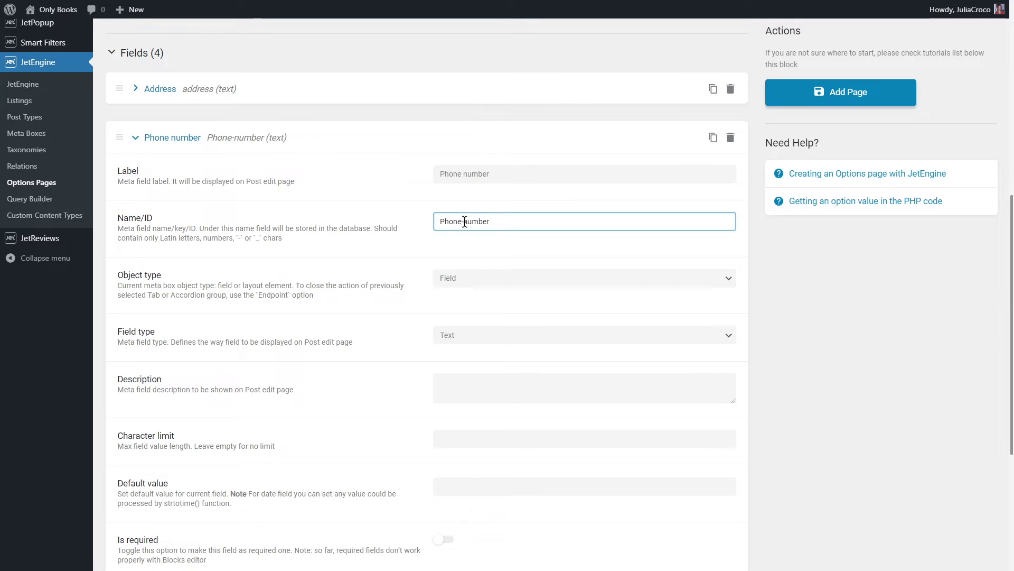
click(261, 138)
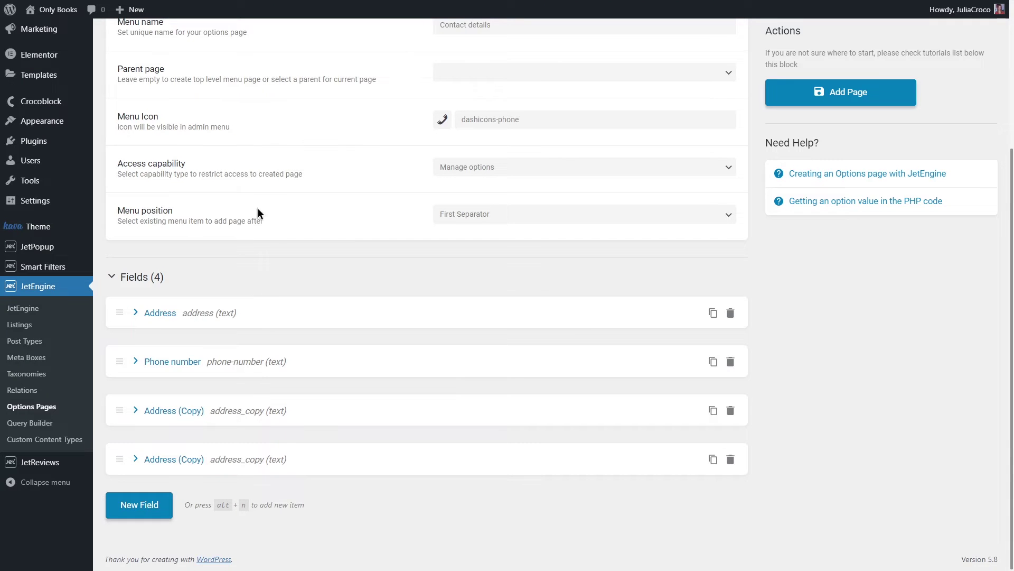
Rename the second copy to 'Warehouse address' with a hyphenated matching Name/ID
click(249, 410)
drag(501, 224, 436, 223)
text(Warehouse address)
key(ctrl+shift+Left)
key(ctrl+shift+Left)
key(ctrl+c)
triple_click(482, 270)
key(ctrl+v)
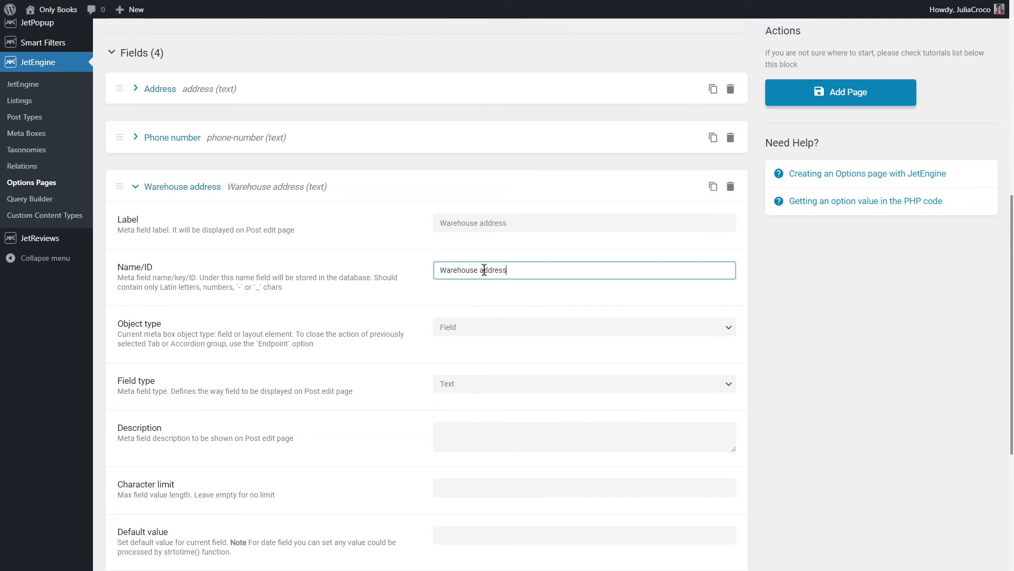
click(479, 270)
key(BackSpace)
text(-)
click(189, 191)
Rename the last copy to 'Landline' with Name/ID landline, keeping the Text field type
click(195, 452)
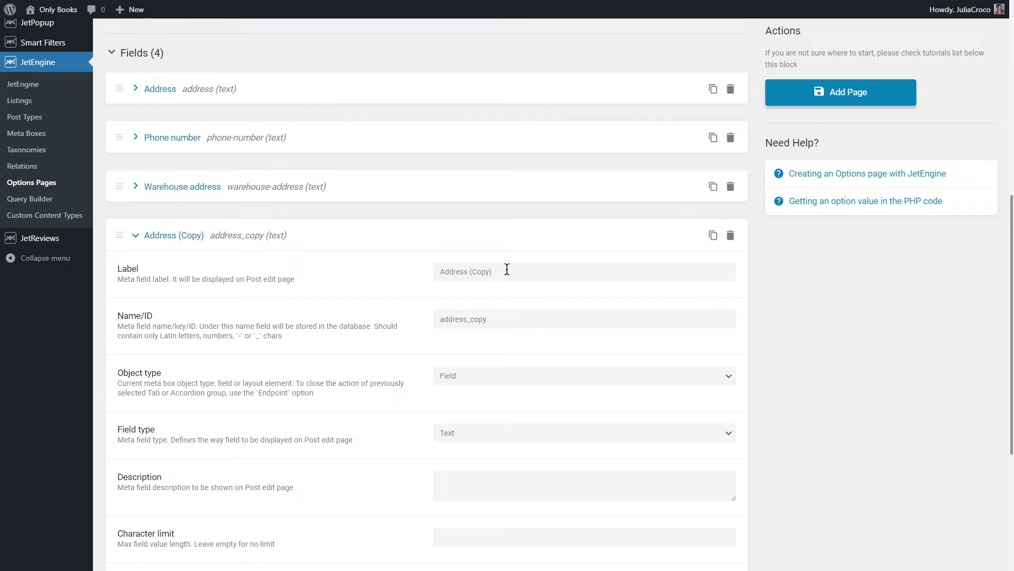
drag(504, 271, 430, 271)
text(Landline)
key(ctrl+shift+Left)
key(ctrl+c)
triple_click(438, 319)
key(ctrl+v)
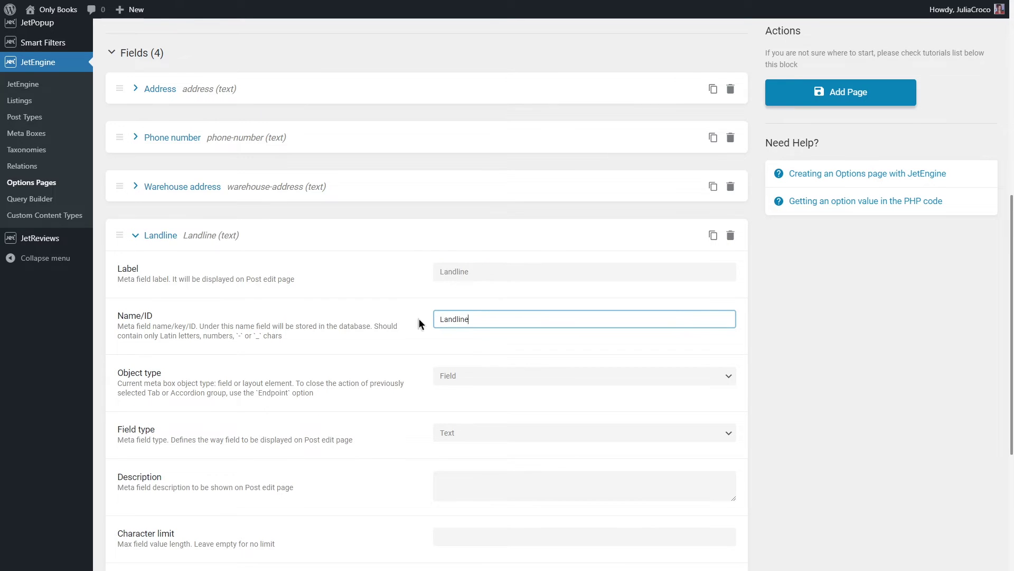
click(193, 236)
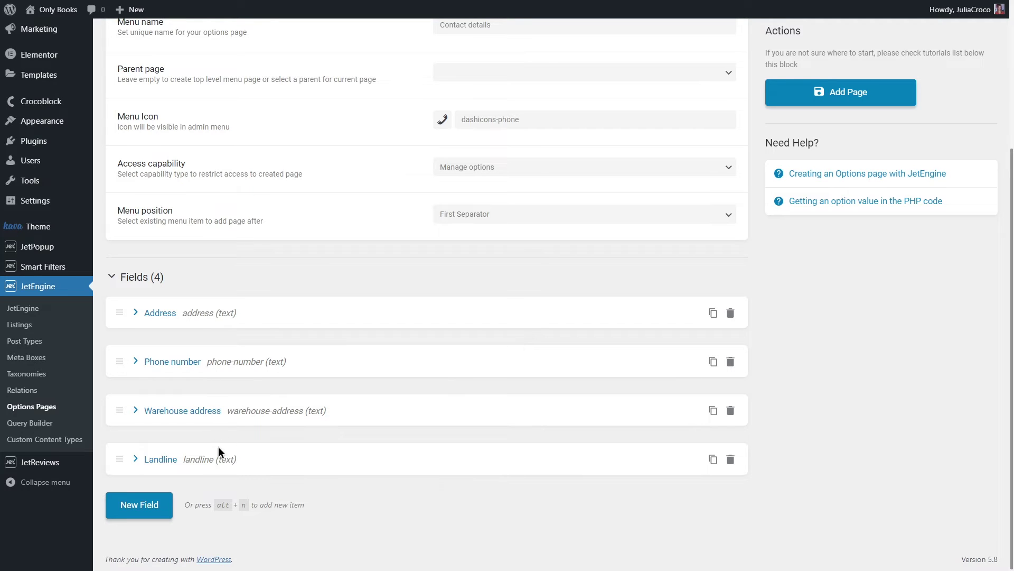
click(227, 460)
scroll(233, 460, down, 4)
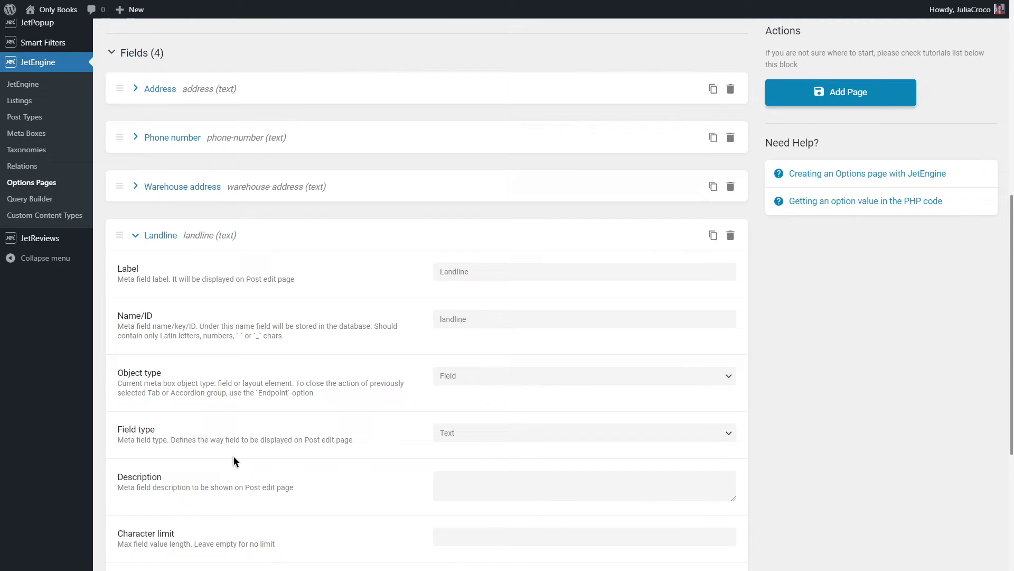
click(506, 433)
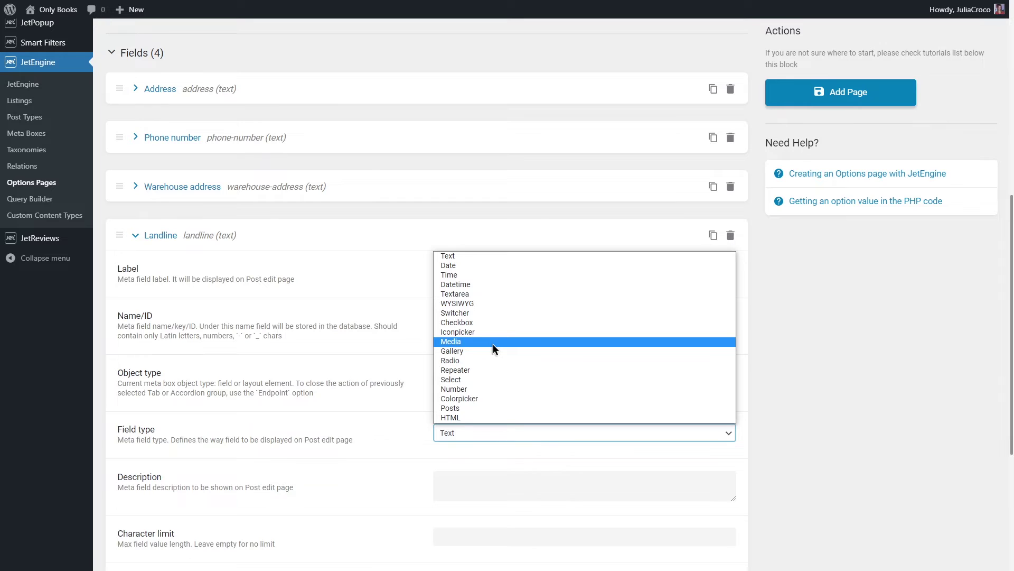
click(803, 337)
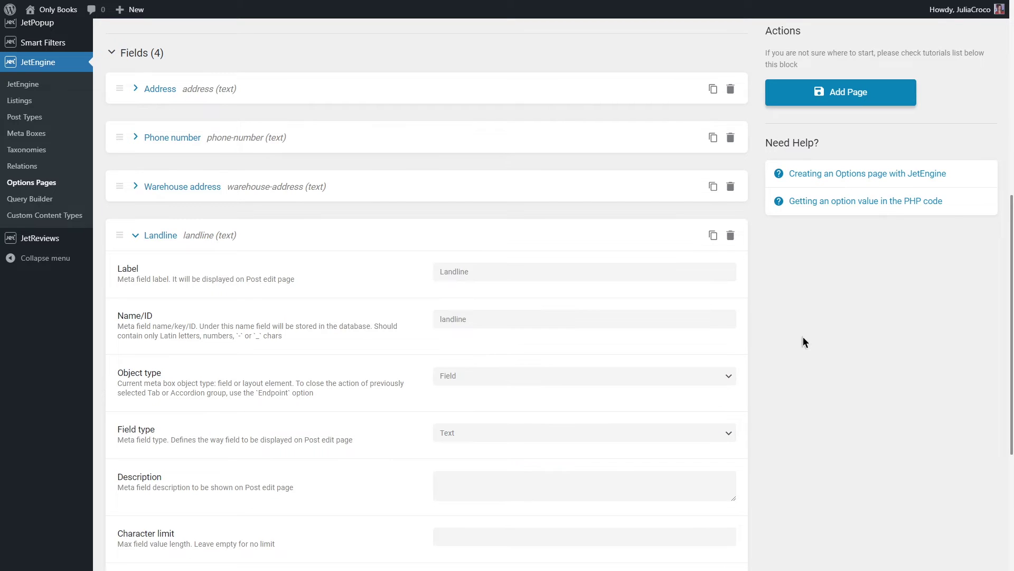
Add the Contact details page, open it from the sidebar, and save the four contact values
click(833, 94)
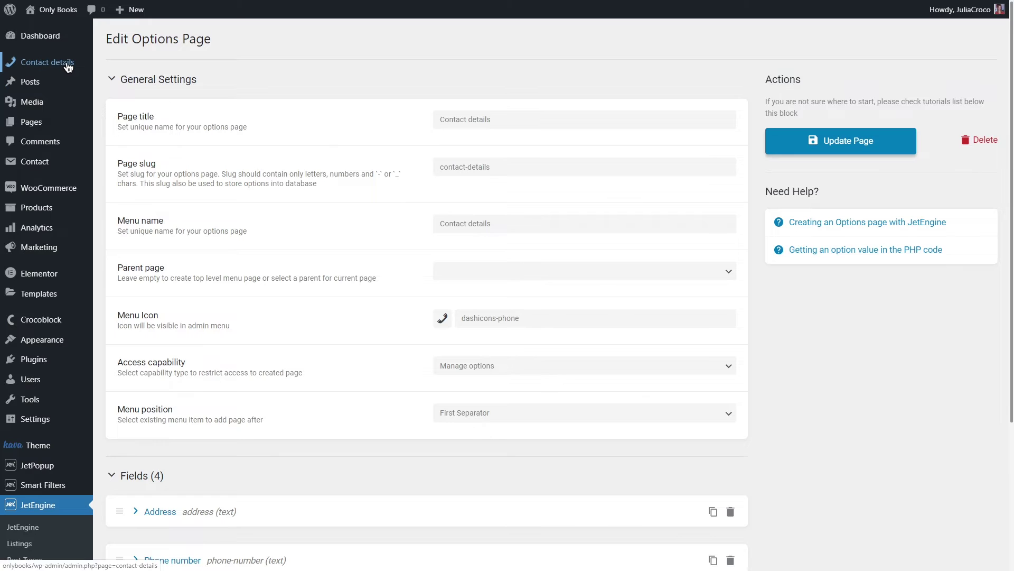
click(48, 62)
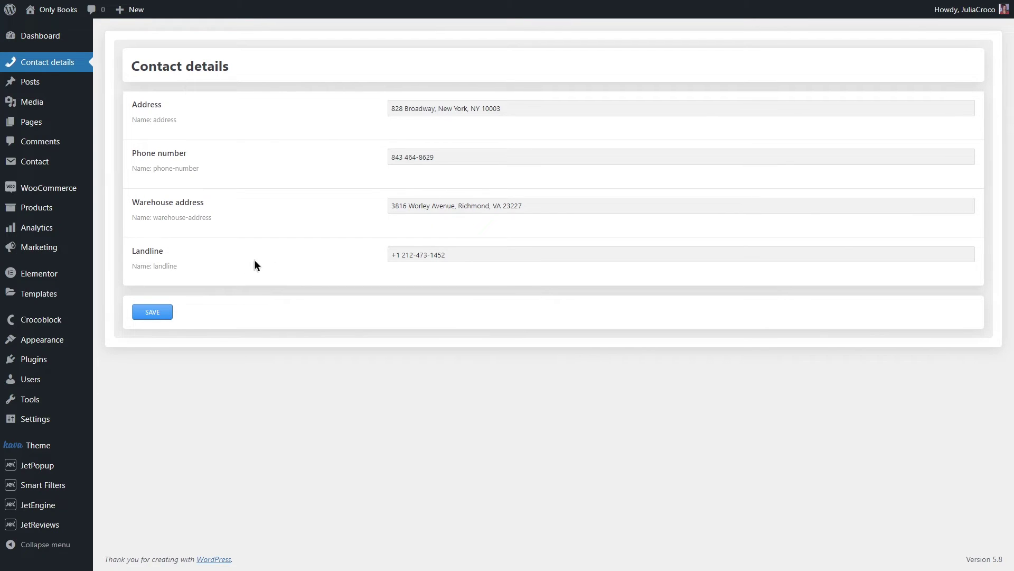
click(153, 313)
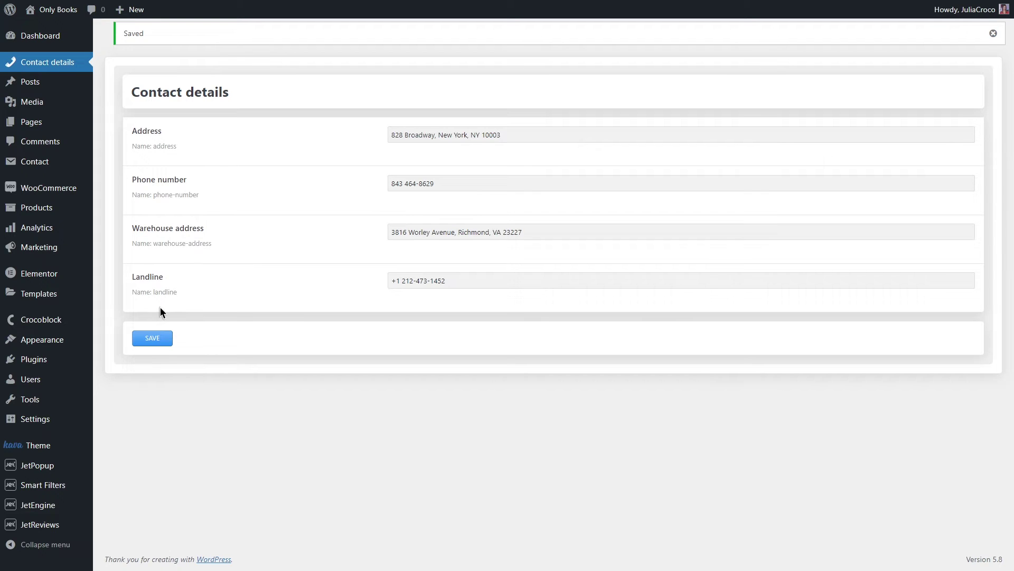
Edit the Header template in Elementor and place a Dynamic Field under 'Calls are free of charge'
mouse_move(77, 323)
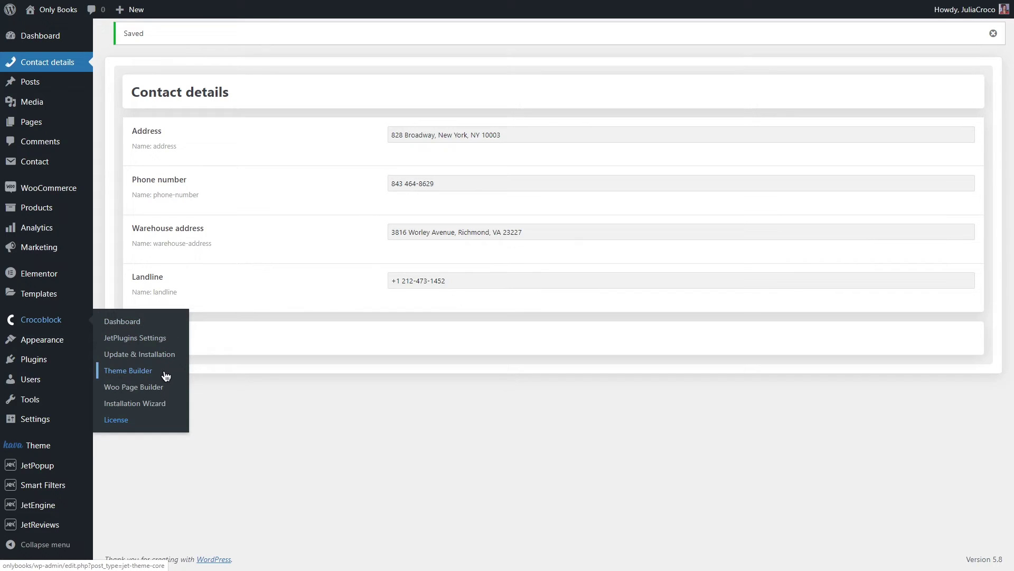
click(128, 370)
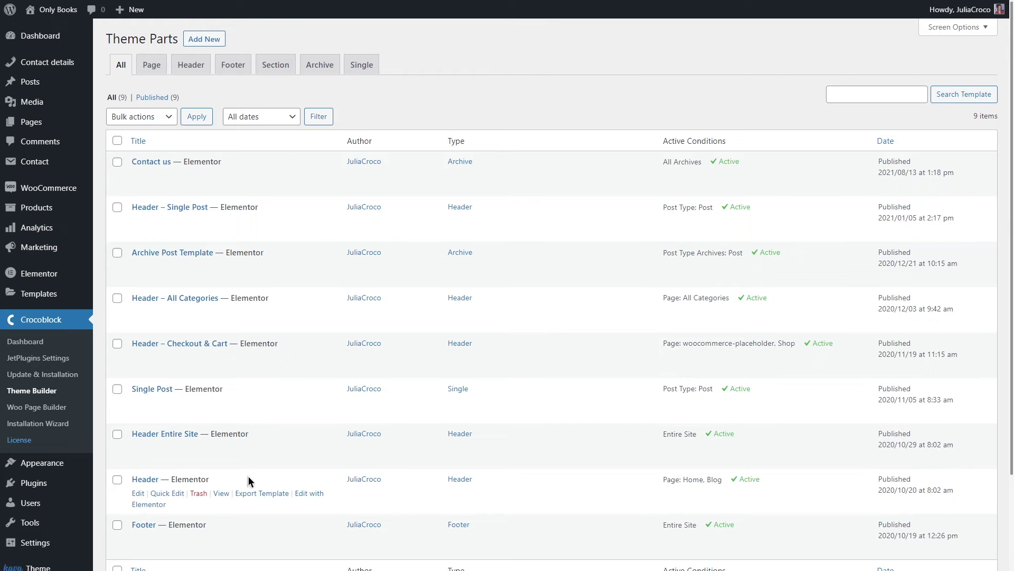
click(310, 496)
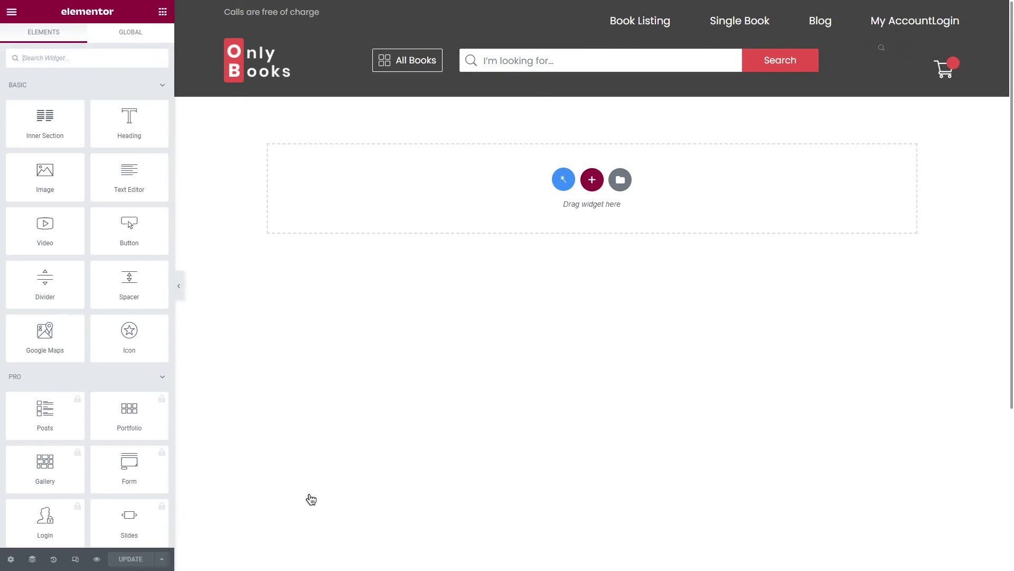
click(76, 59)
text(dynamic field)
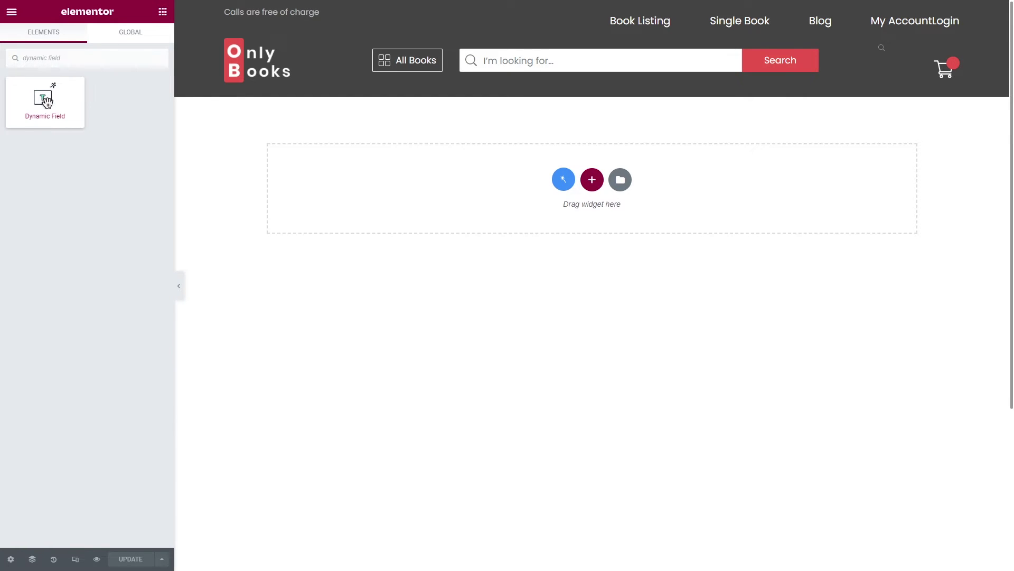
drag(44, 97, 283, 21)
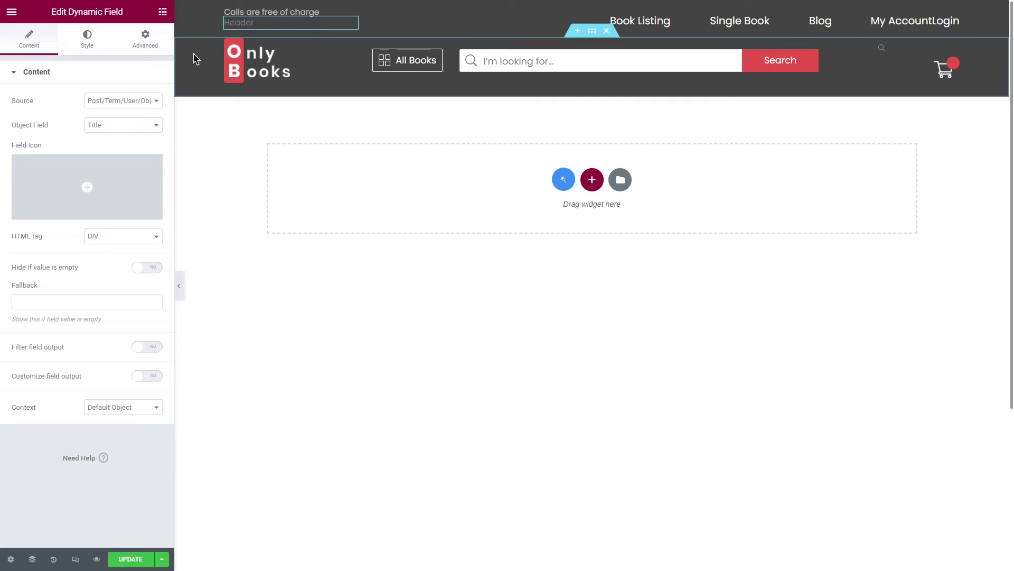
Set the Dynamic Field source to Options > Phone number, update the header, and exit to dashboard
click(122, 100)
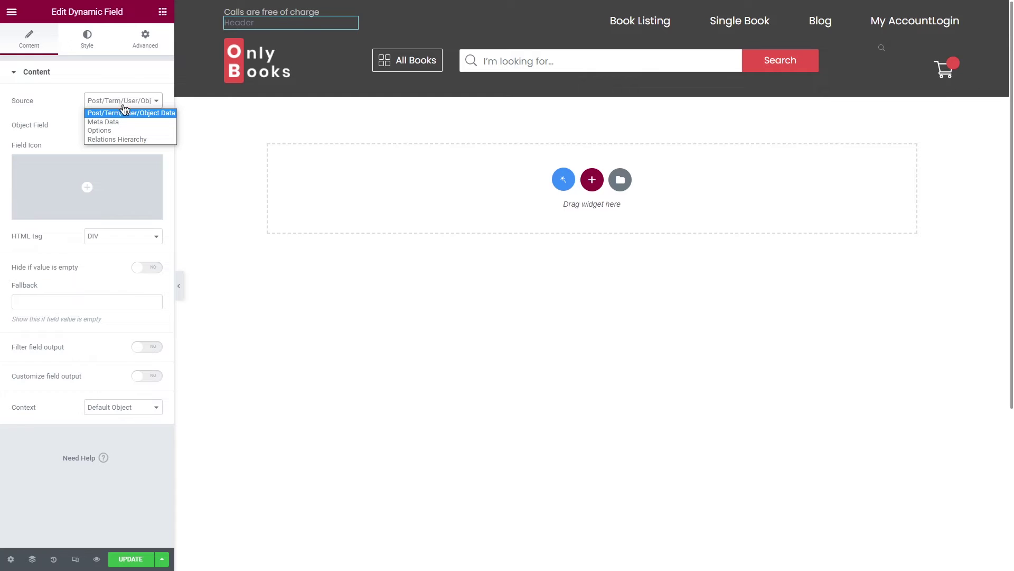
click(131, 129)
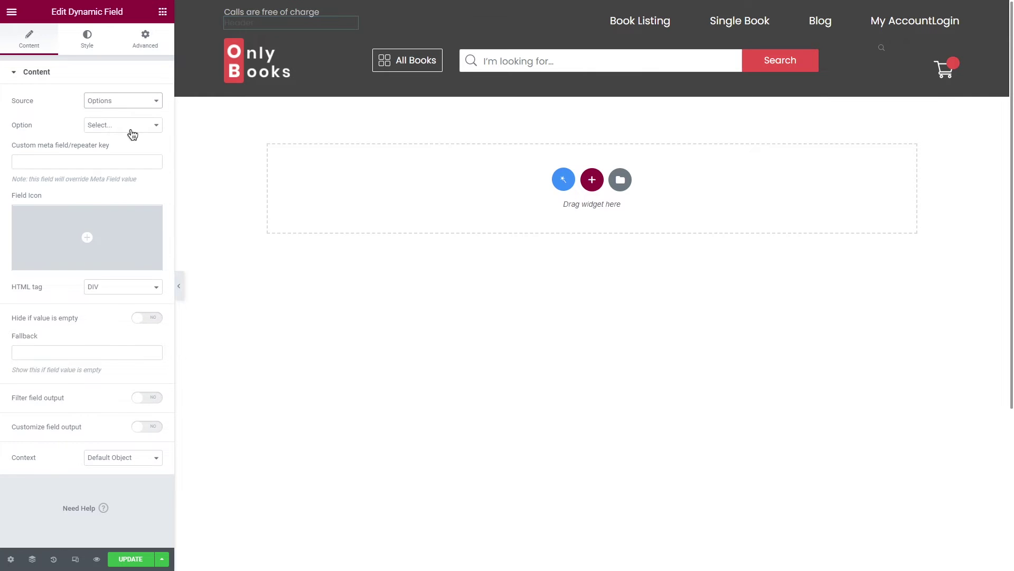
click(128, 125)
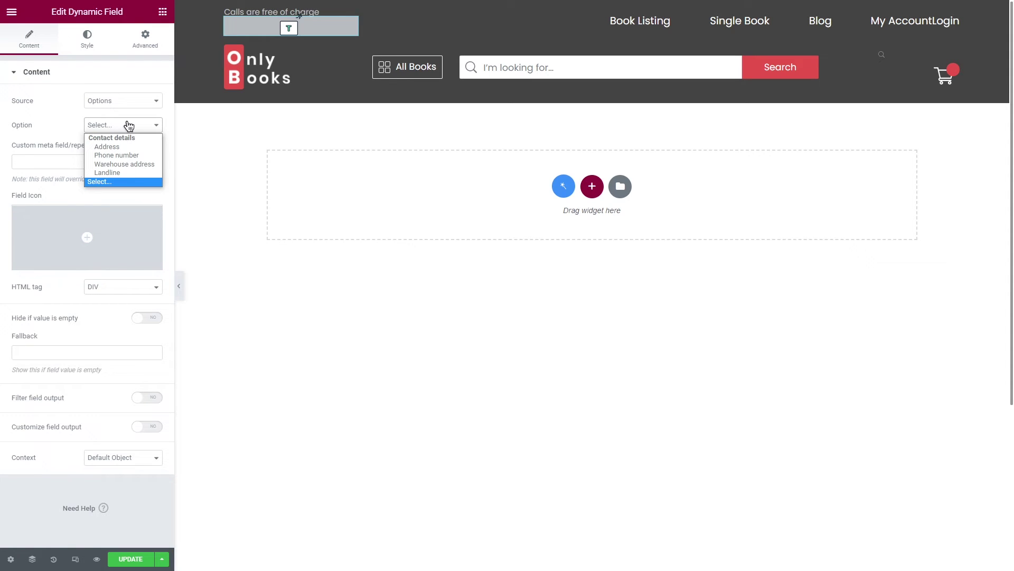
click(145, 154)
click(88, 42)
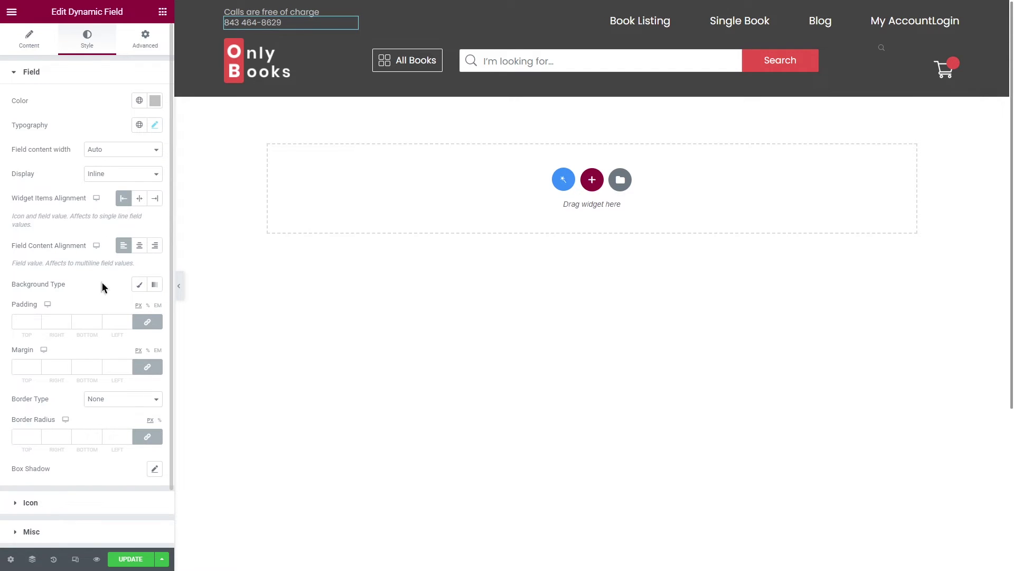
click(137, 557)
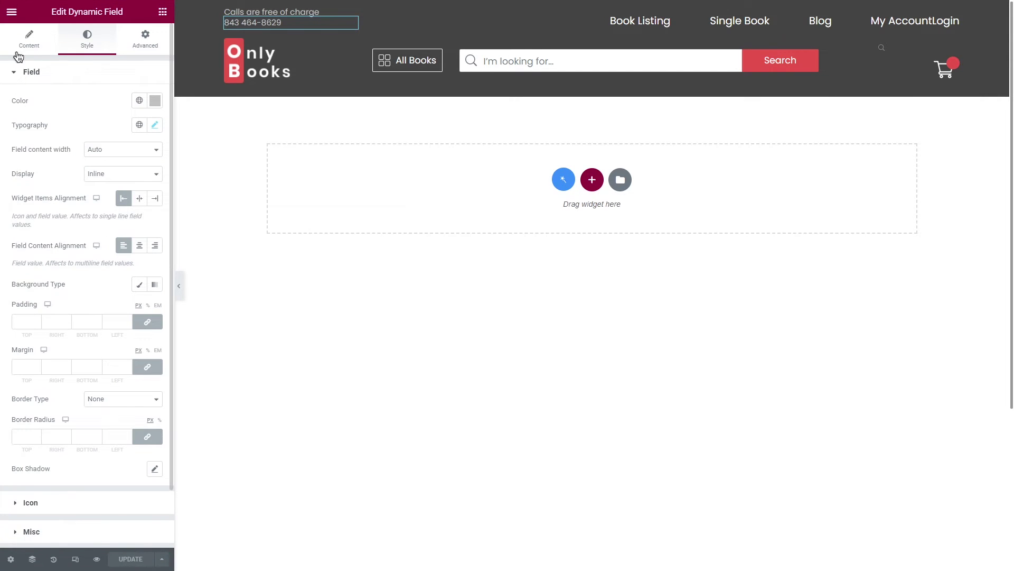
click(14, 14)
click(97, 213)
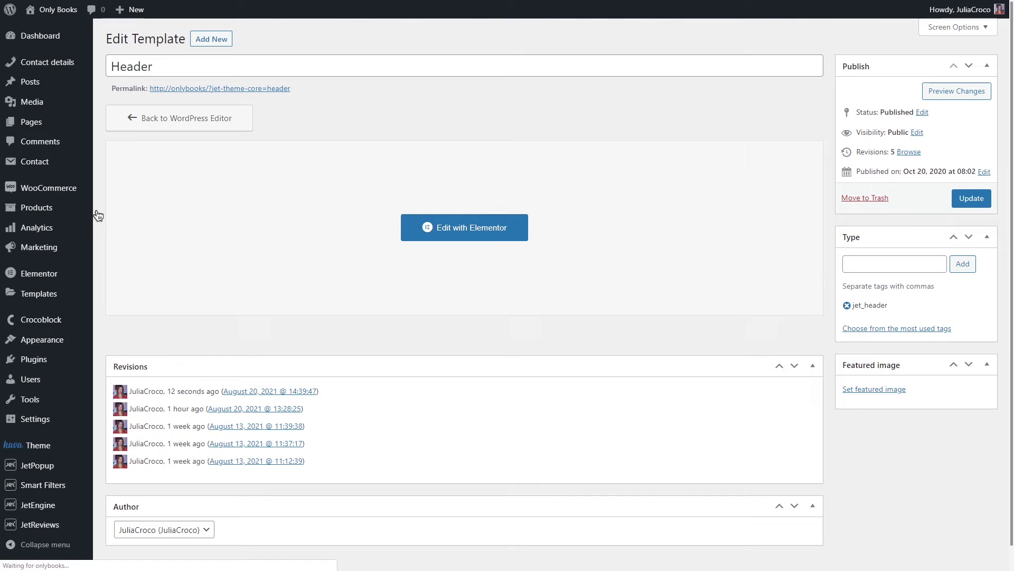
Filter Theme Parts to Footer and add a Dynamic Field to the newsletter column
mouse_move(48, 319)
click(148, 366)
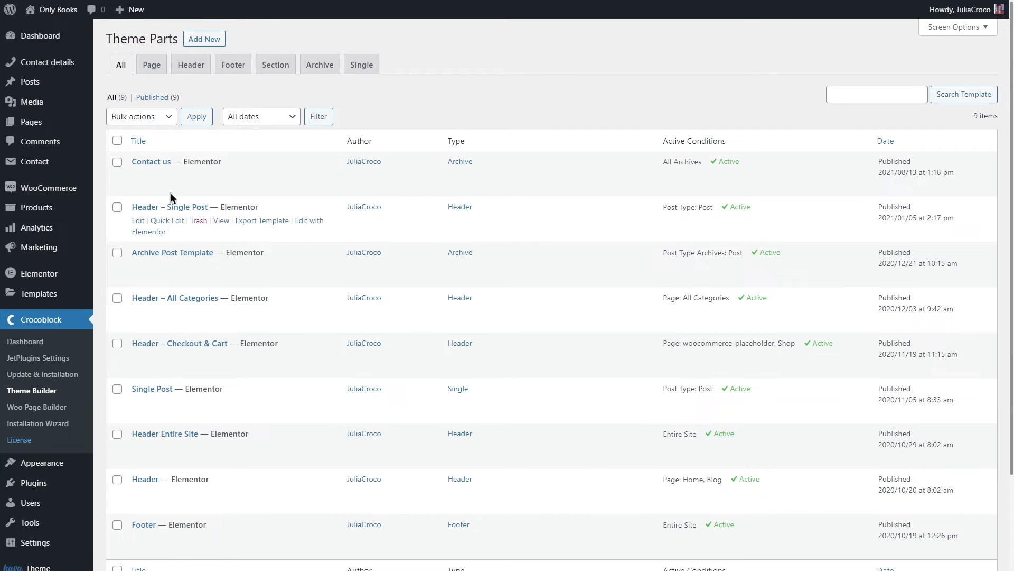
click(190, 65)
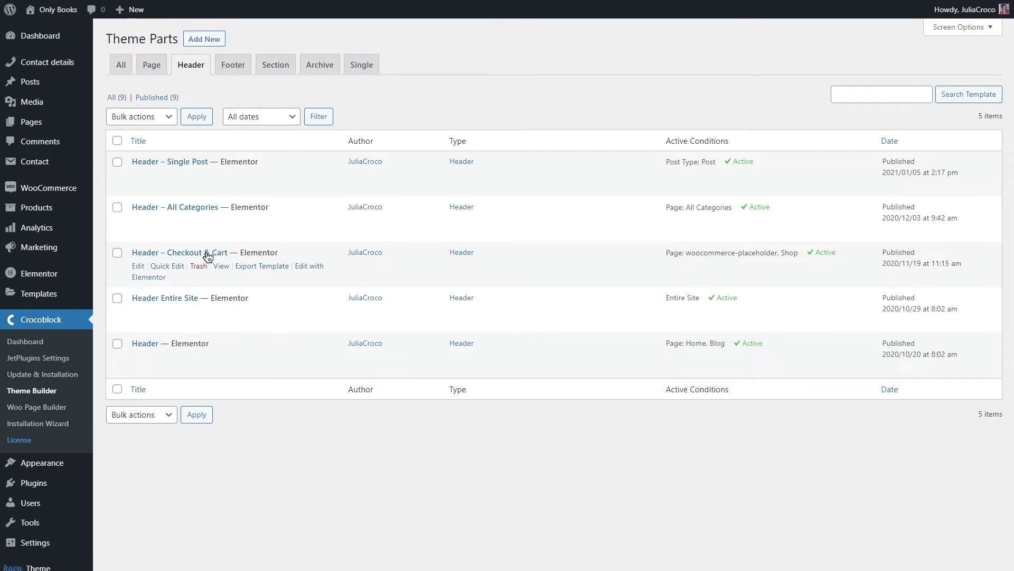
click(232, 65)
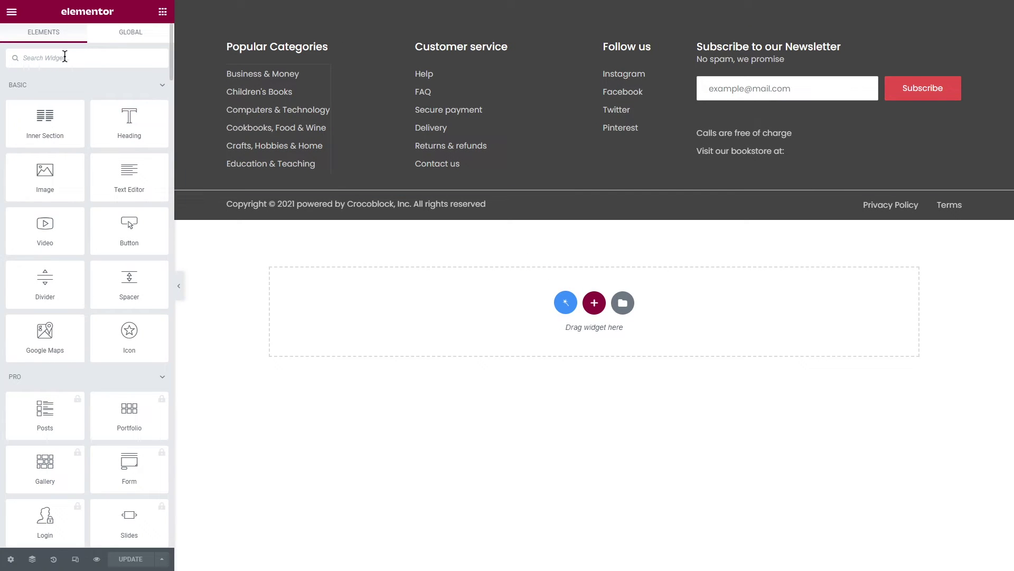
text(dynamic field)
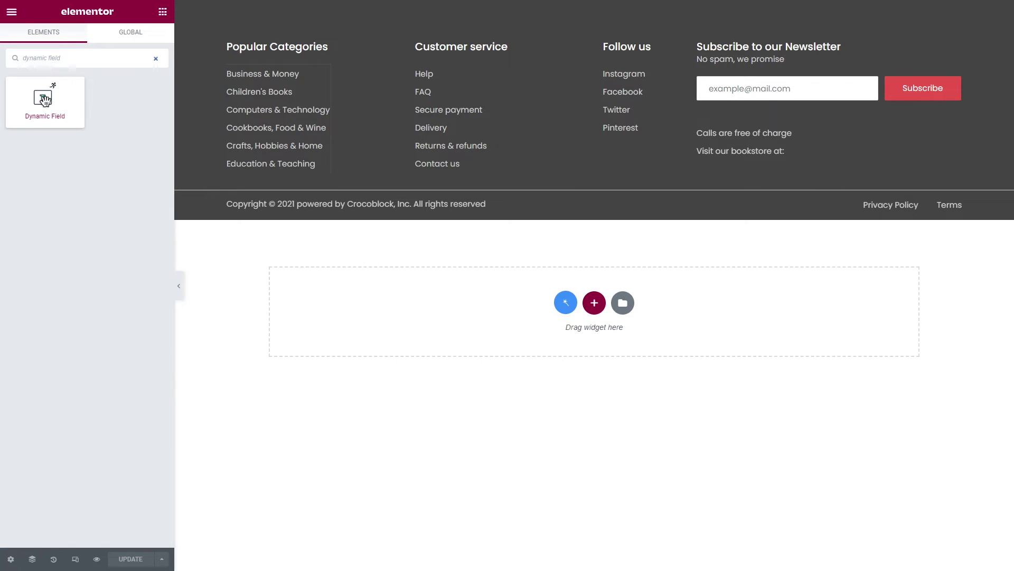
drag(45, 99, 777, 183)
Duplicate the Dynamic Field and set the upper one to Options > Phone number
right_click(763, 147)
click(776, 168)
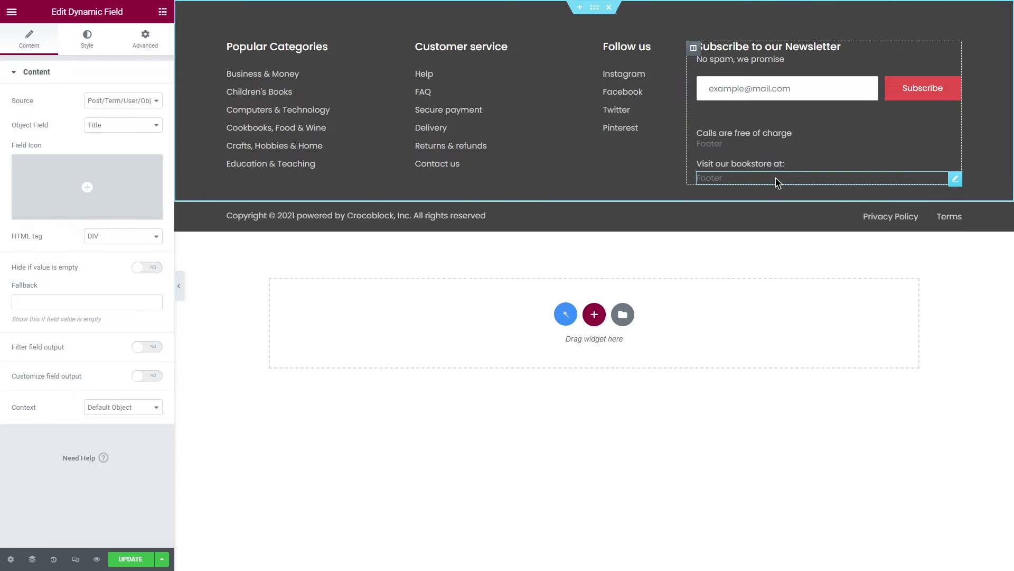
click(768, 148)
click(135, 100)
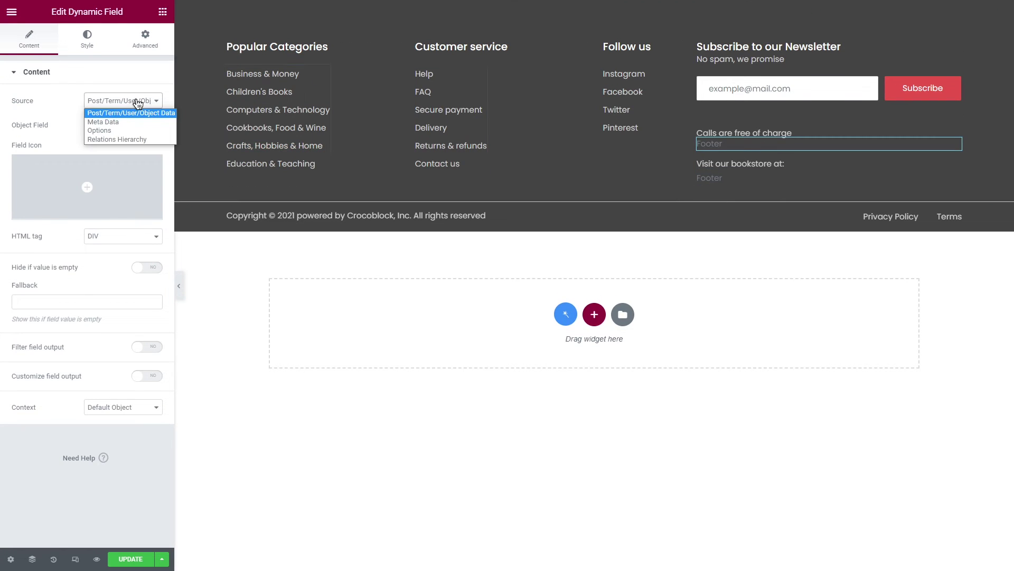
click(134, 130)
click(136, 126)
click(144, 152)
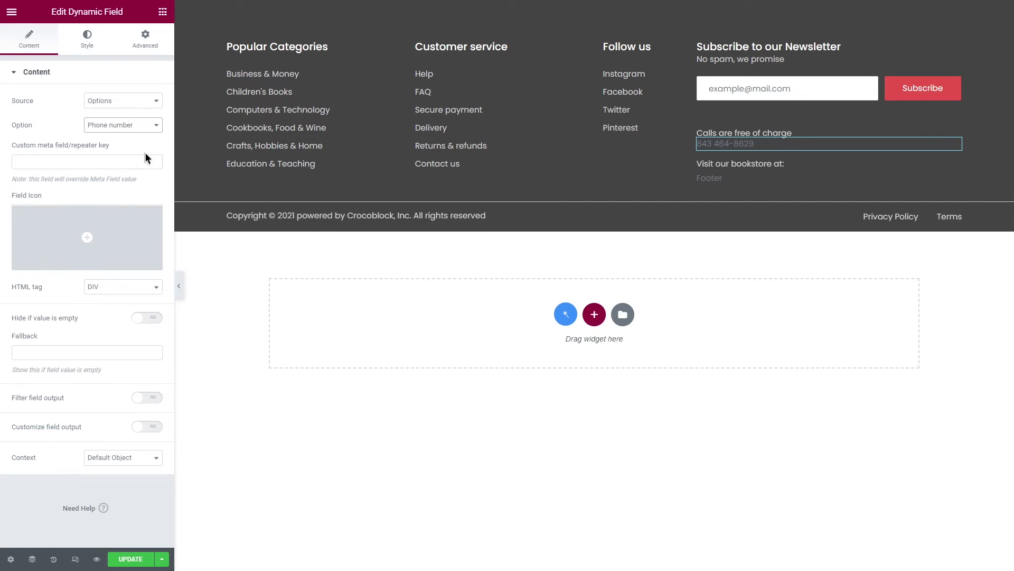
Set the lower Dynamic Field to Options > Address and update the footer
click(742, 180)
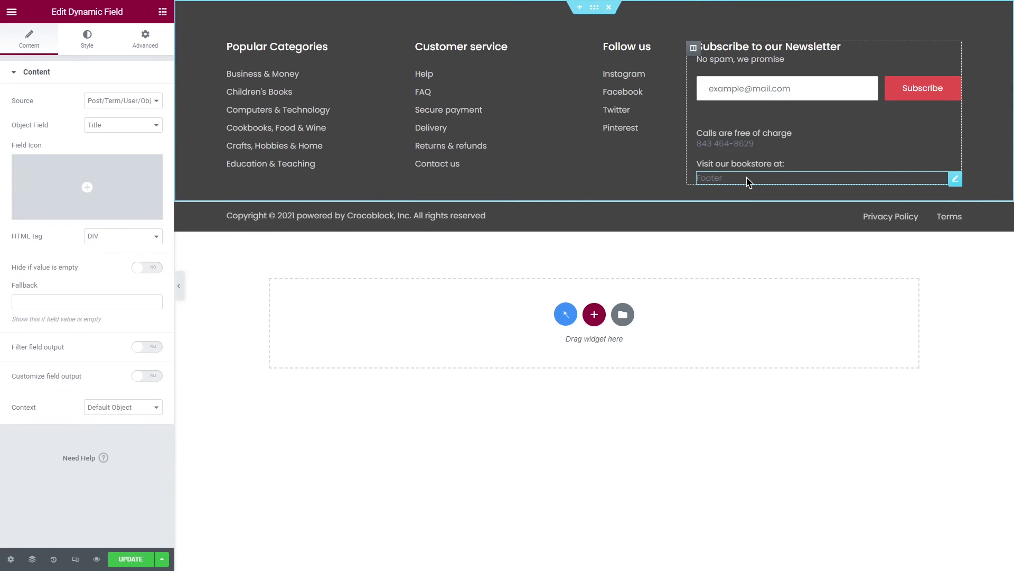
click(135, 100)
click(138, 131)
click(136, 127)
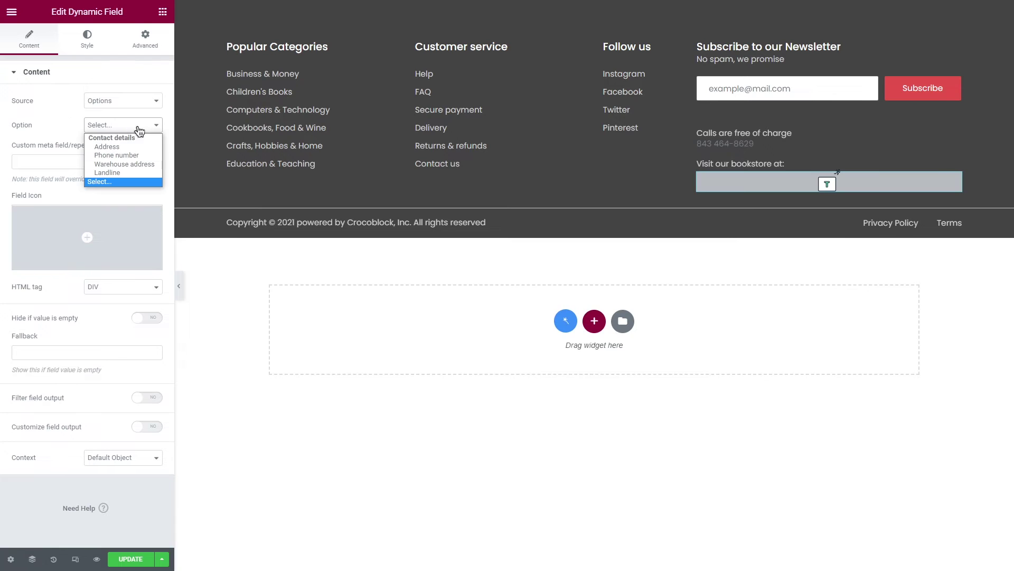
click(140, 148)
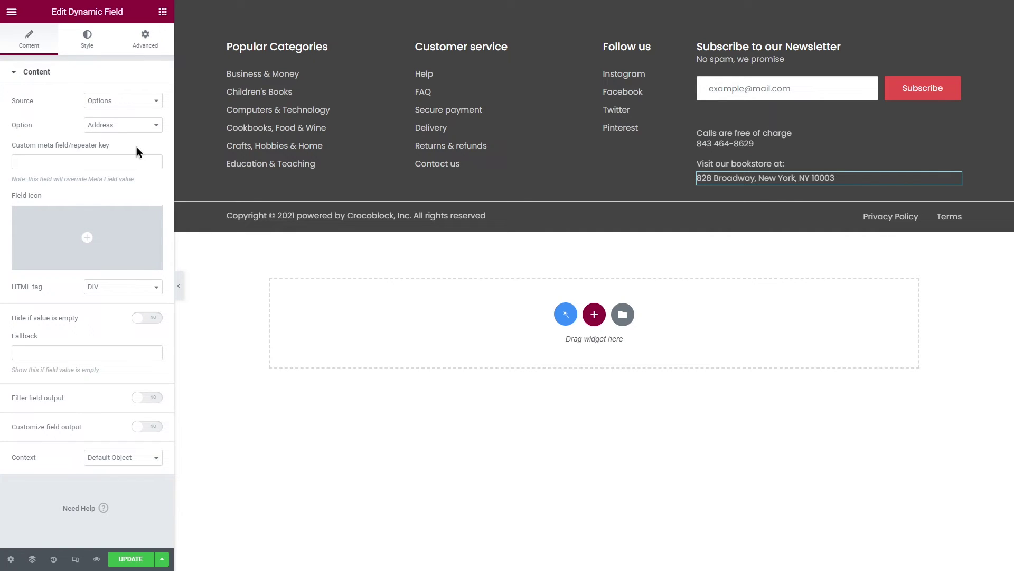
click(132, 560)
click(11, 12)
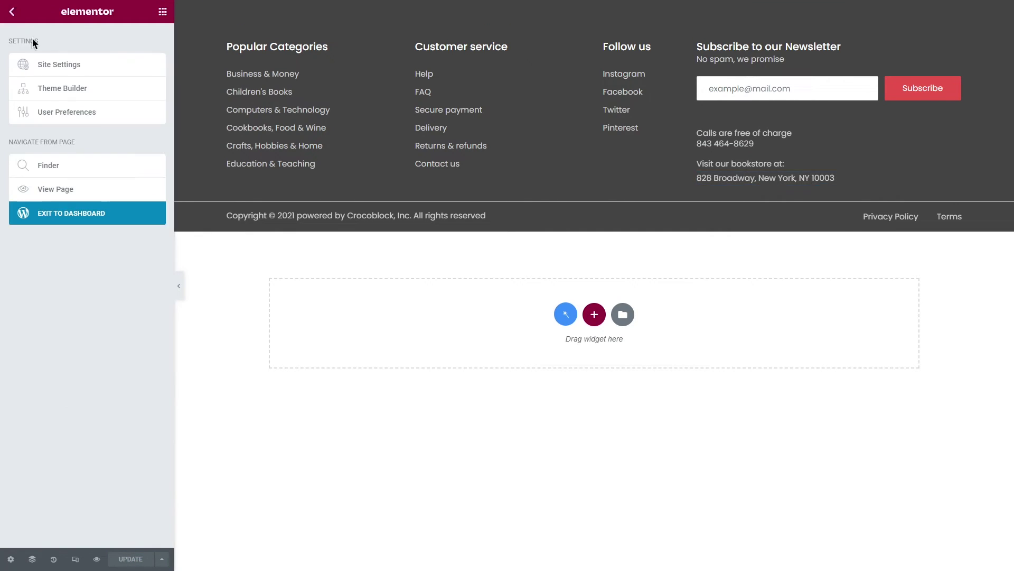
Leave the editor and open the Contact us page in Elementor from Pages
click(114, 214)
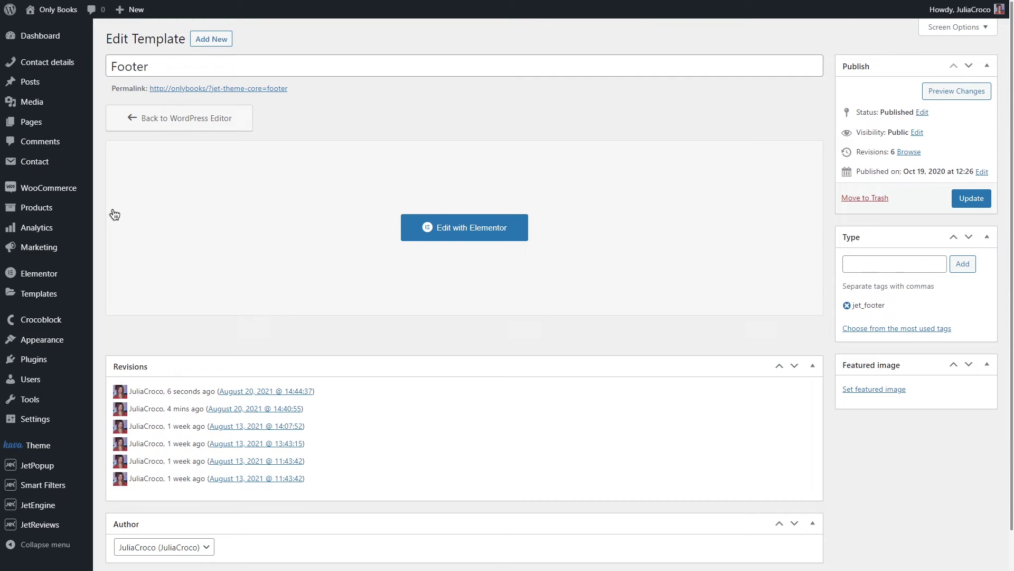
click(71, 125)
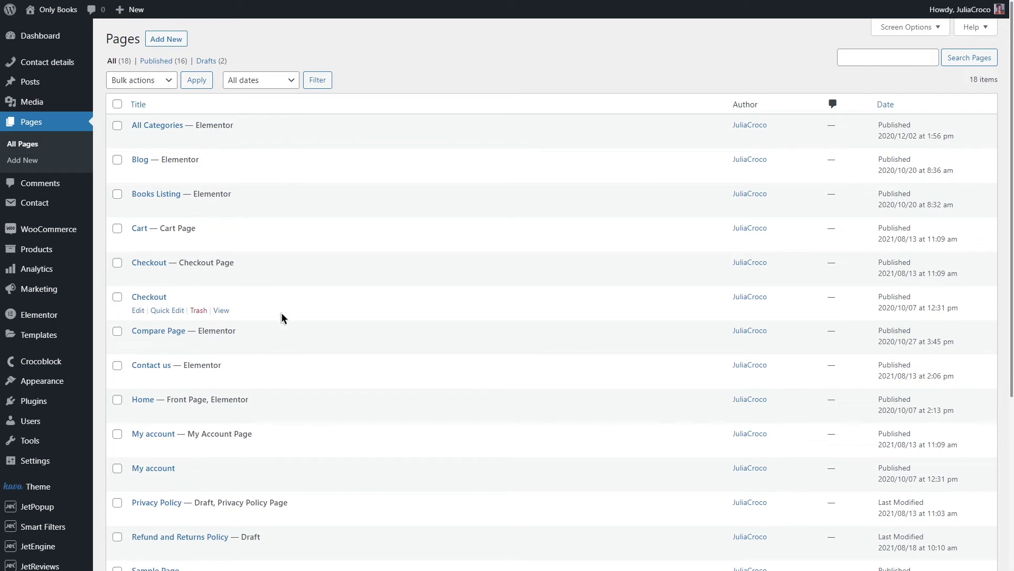
click(288, 380)
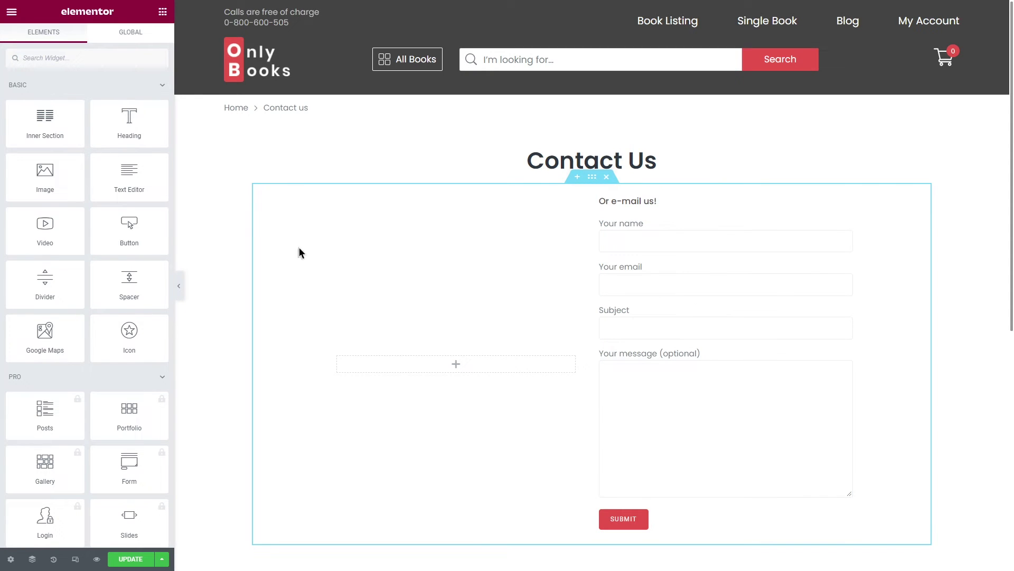
drag(129, 124, 410, 369)
Duplicate the store heading and retitle the copy 'Give us a call:'
right_click(409, 364)
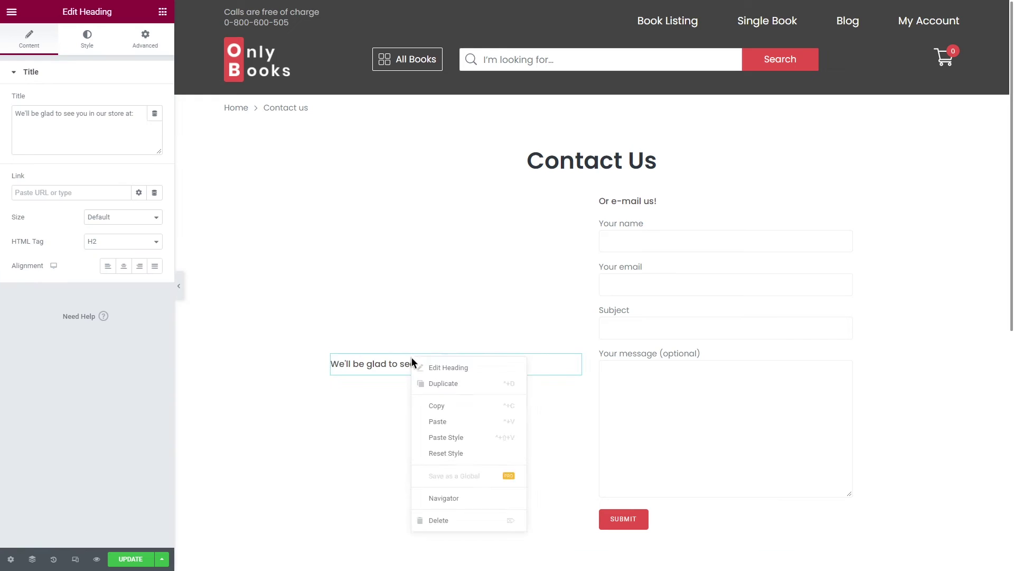
click(431, 383)
click(430, 381)
drag(138, 116, 16, 115)
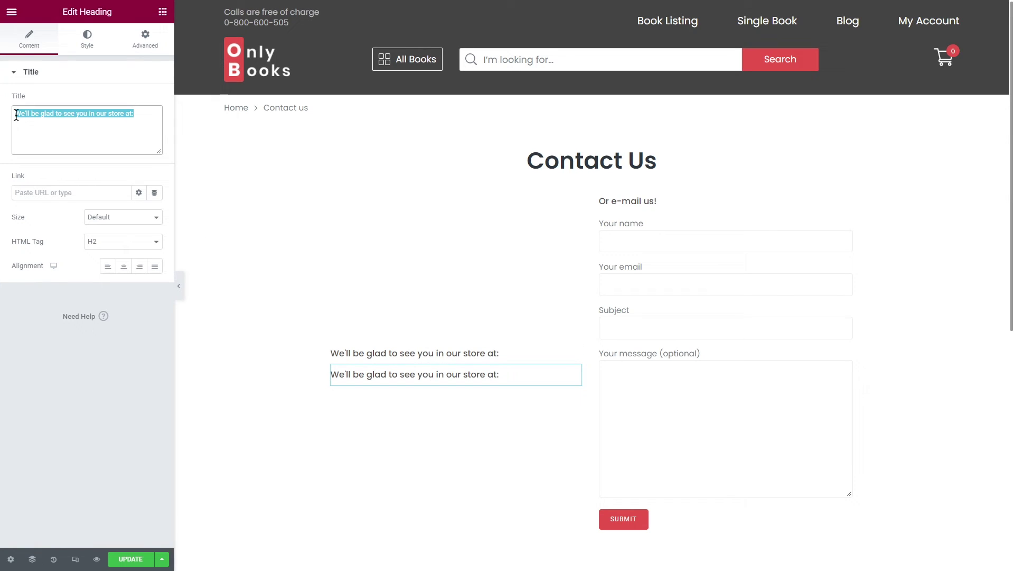
text(Give us a call:)
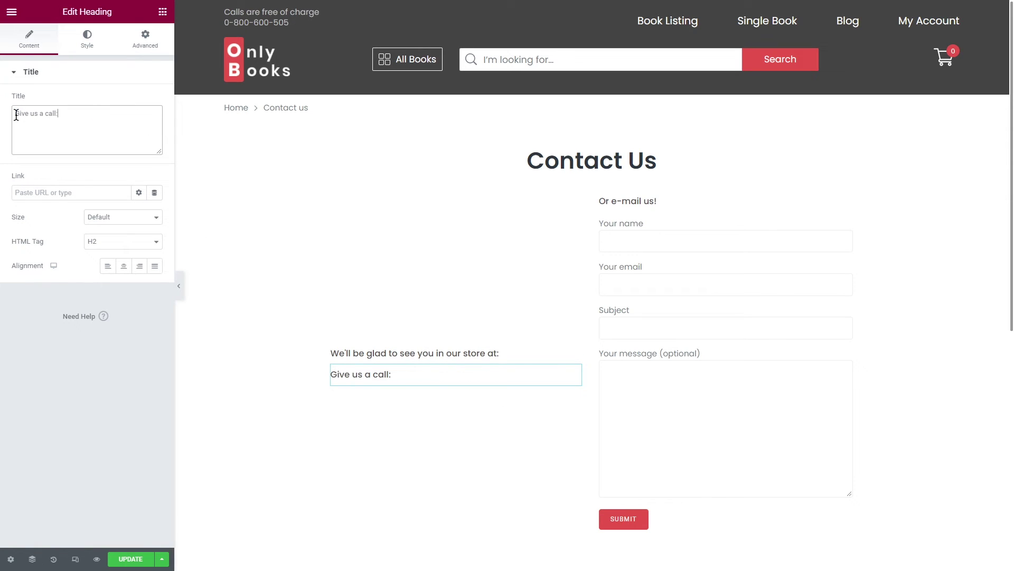
Add a Dynamic Field under the store heading and duplicate it under 'Give us a call:'
click(162, 12)
text(dynamic field)
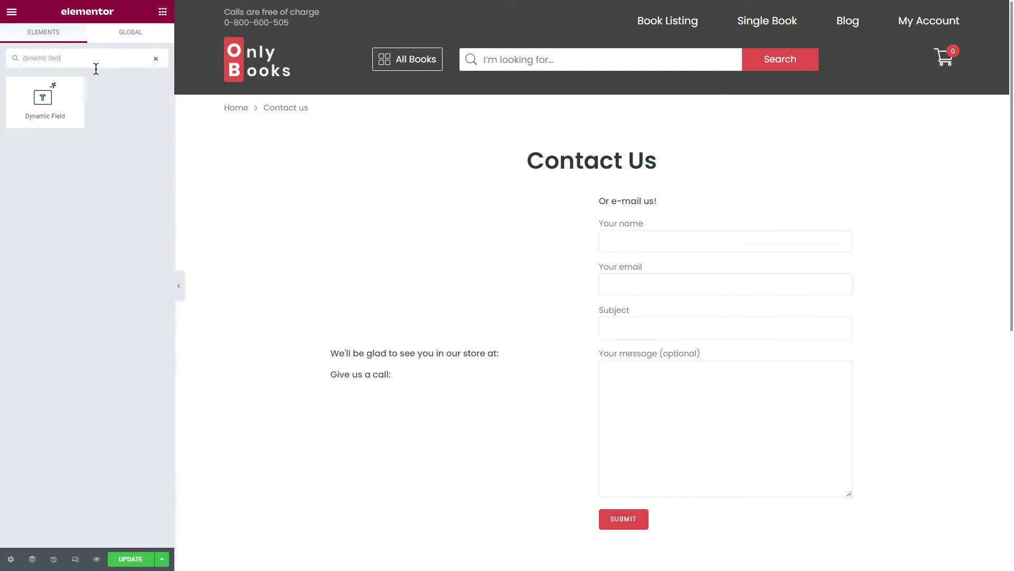
drag(45, 99, 402, 390)
right_click(385, 359)
click(407, 385)
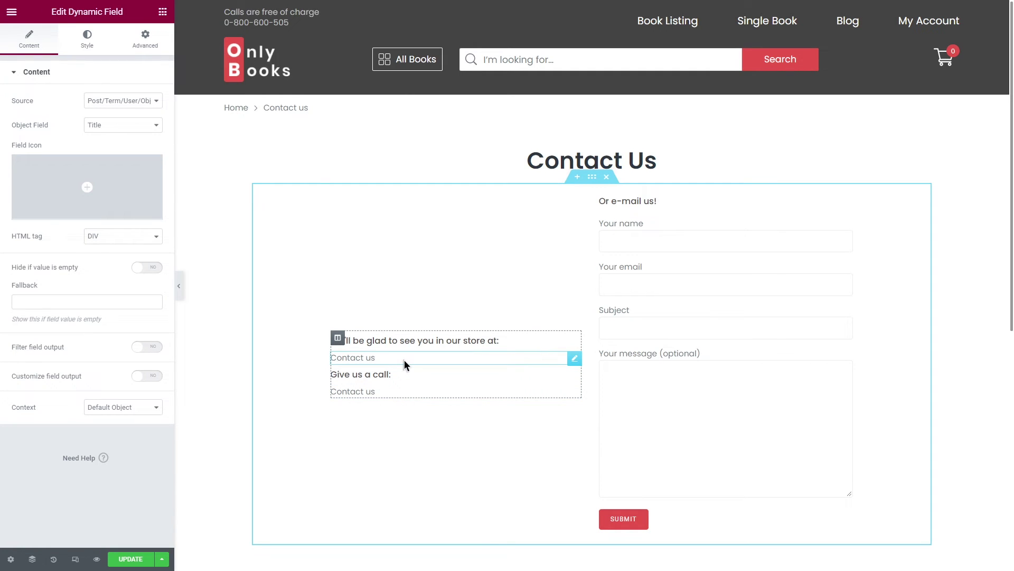
Set the two Dynamic Fields to Options: Address and Options: Phone number
click(141, 102)
click(142, 128)
click(142, 125)
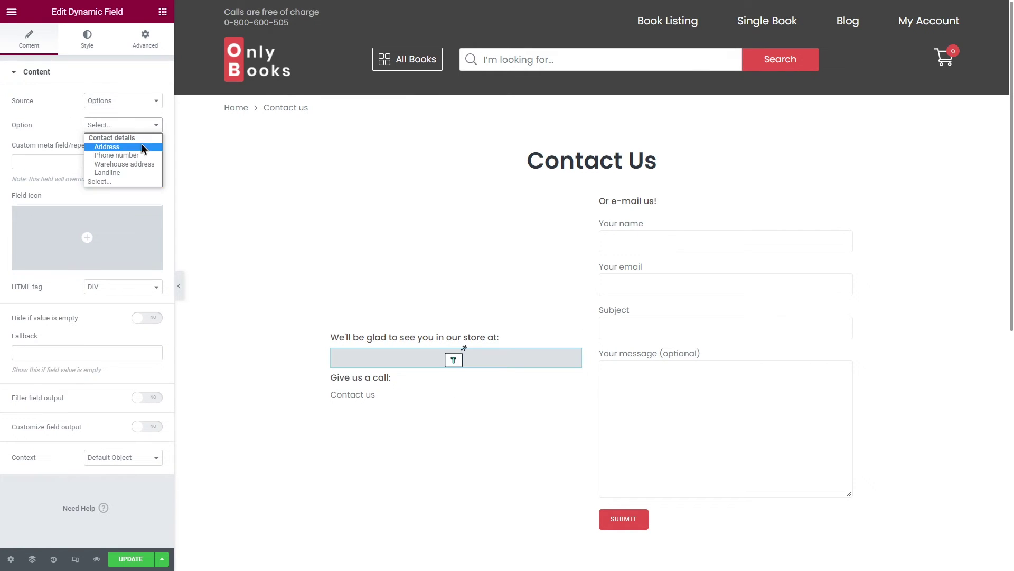
click(142, 145)
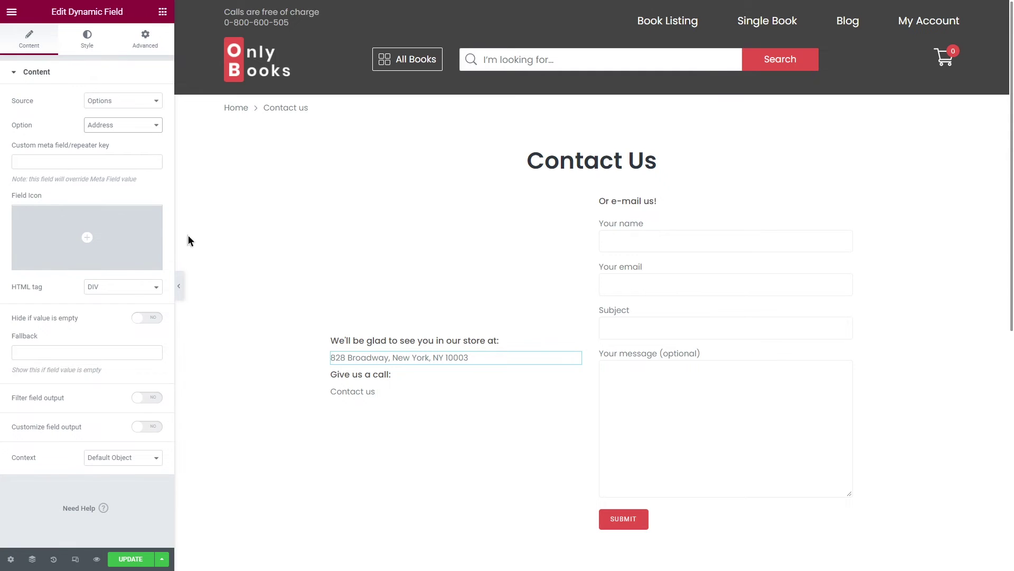
click(395, 394)
click(137, 100)
click(132, 131)
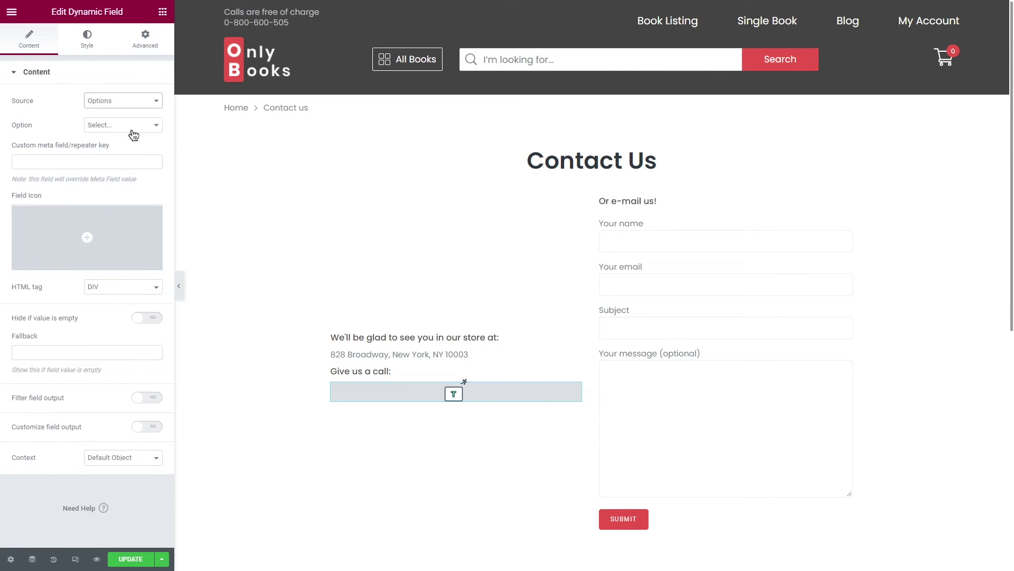
click(132, 126)
click(143, 154)
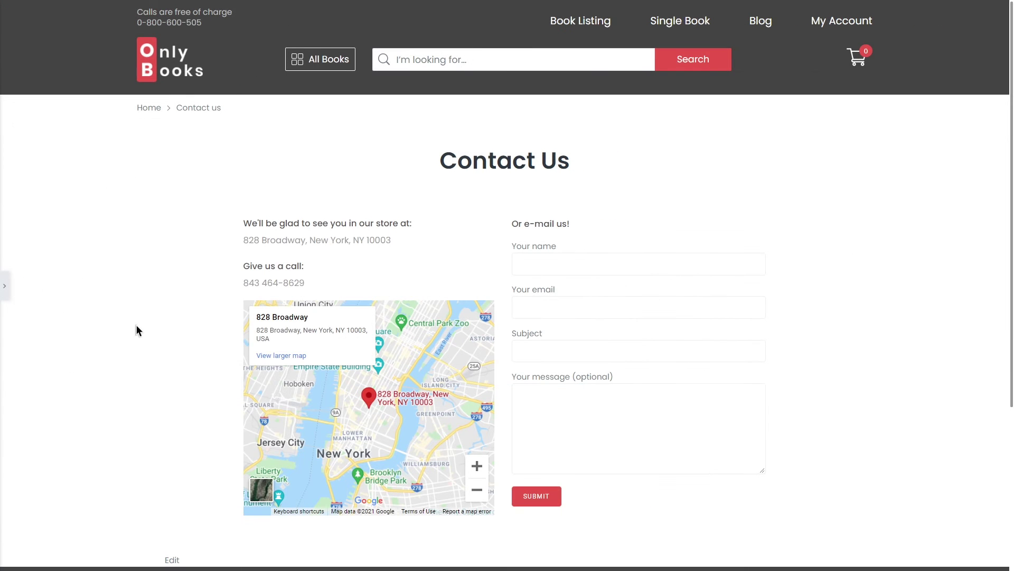
Leave preview, UPDATE the Contact Us page, and exit Elementor to the dashboard
click(10, 289)
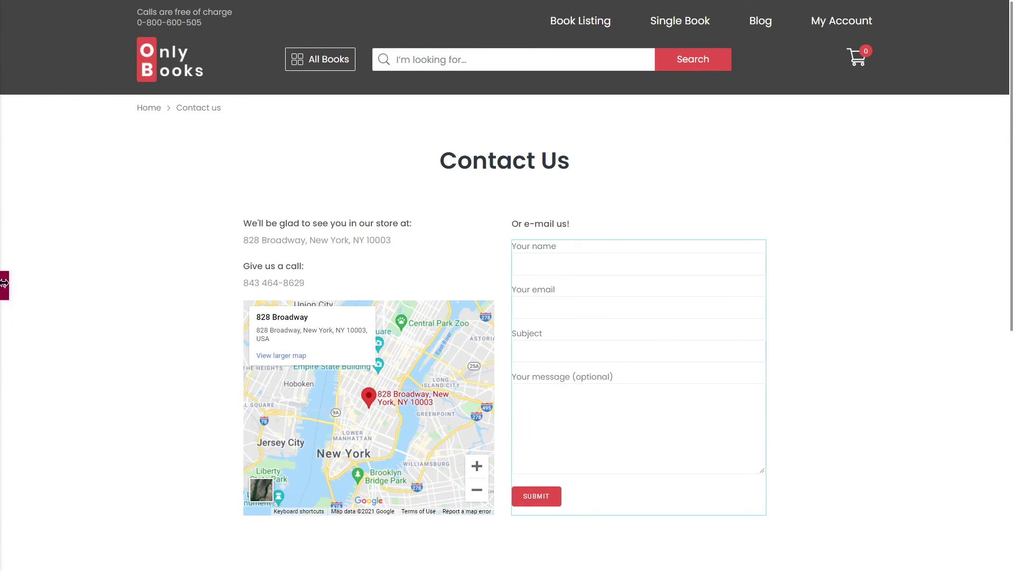
click(130, 560)
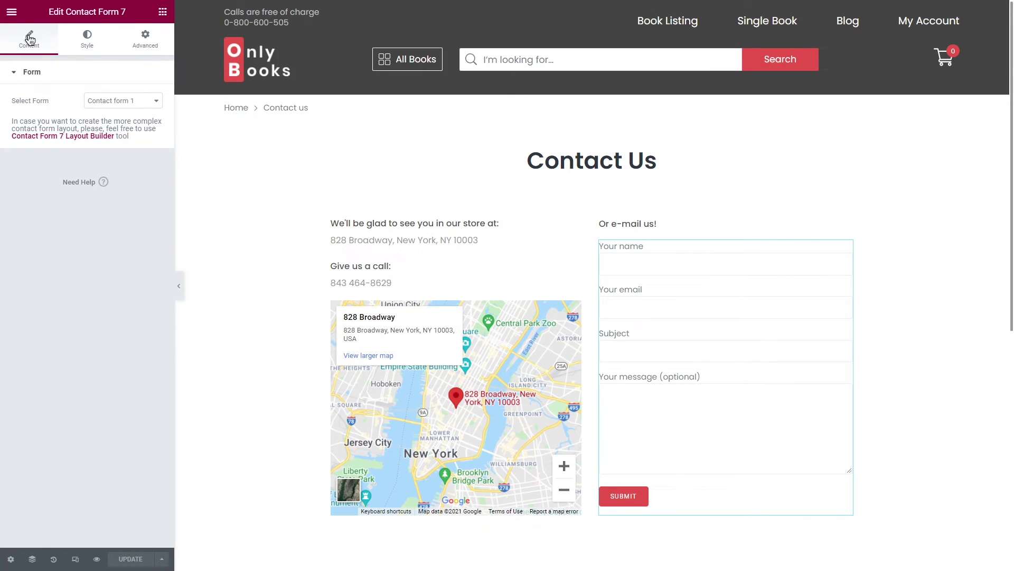
click(13, 12)
click(100, 214)
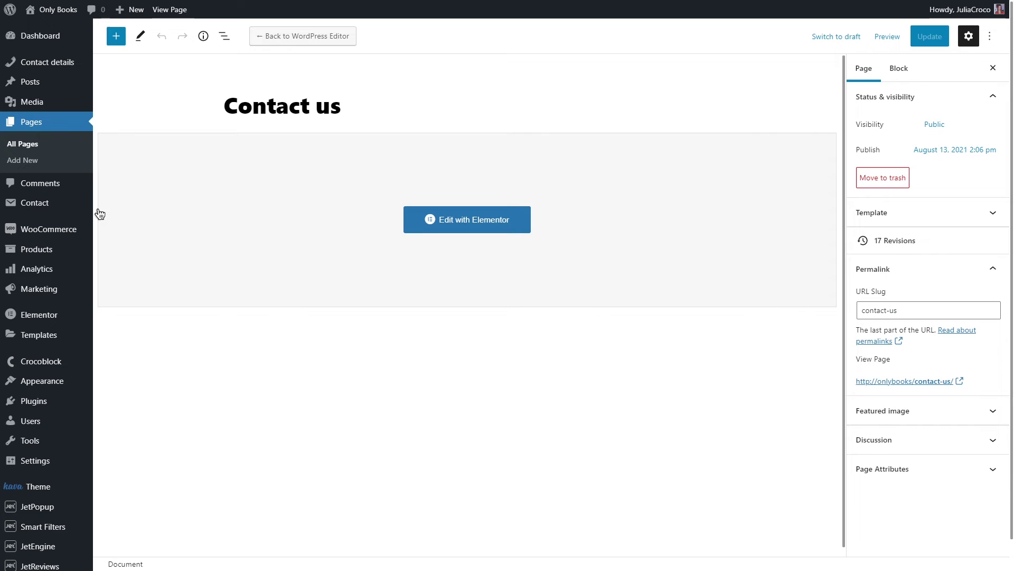
Open the JetPopup Preset Library, filter to Discount, and go to page 3
mouse_move(64, 505)
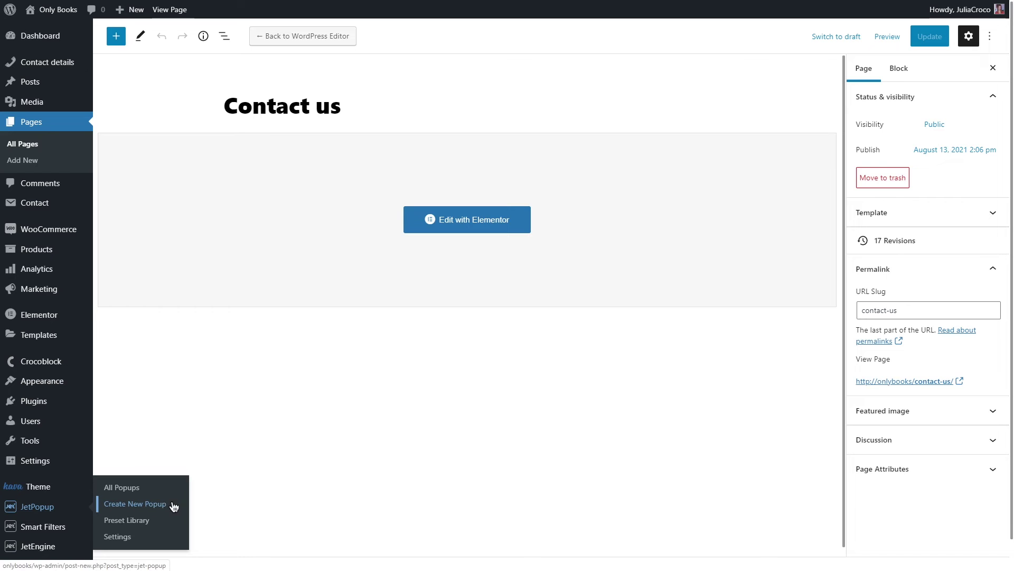
click(175, 523)
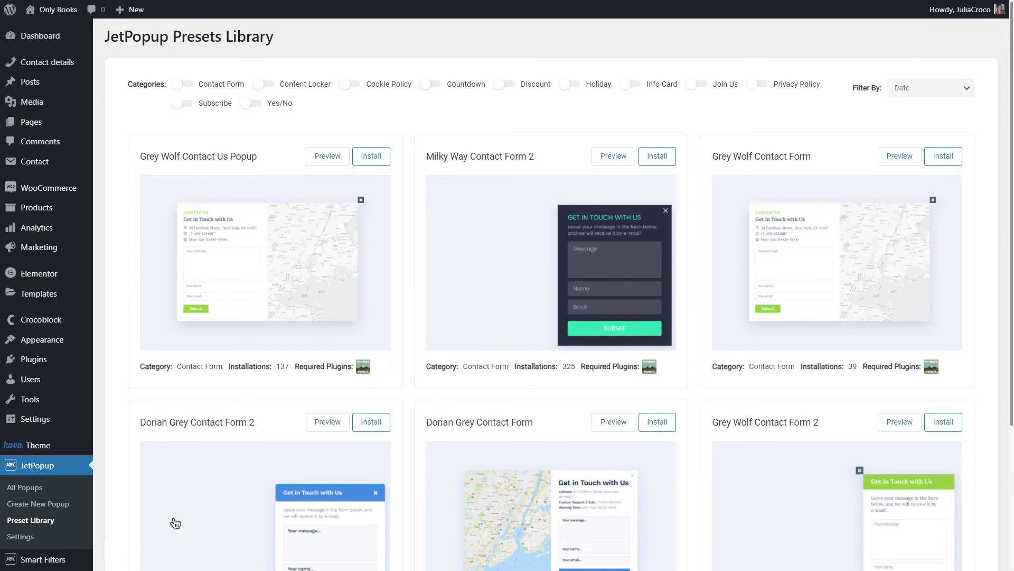
scroll(175, 523, down, 4)
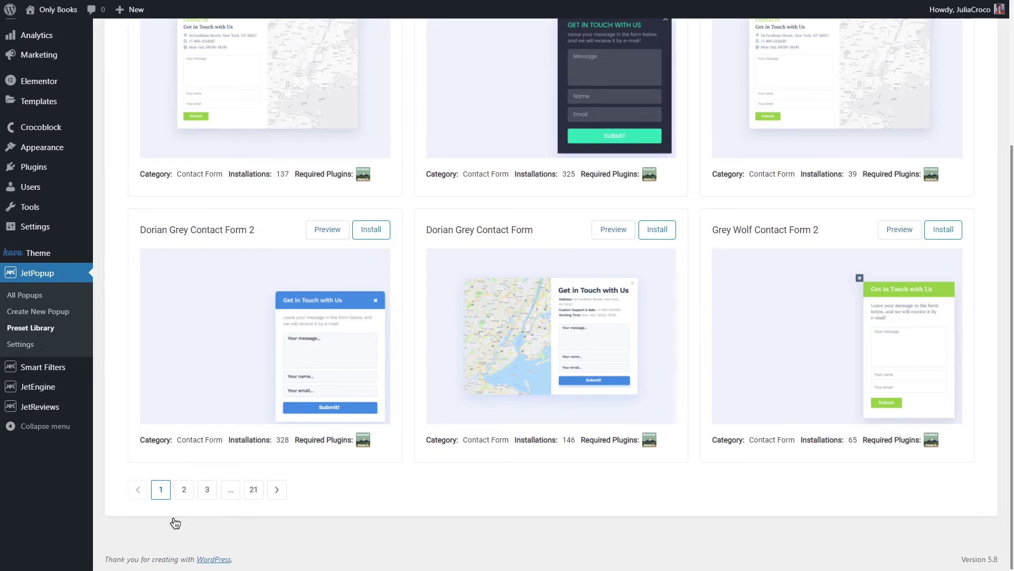
scroll(175, 523, up, 4)
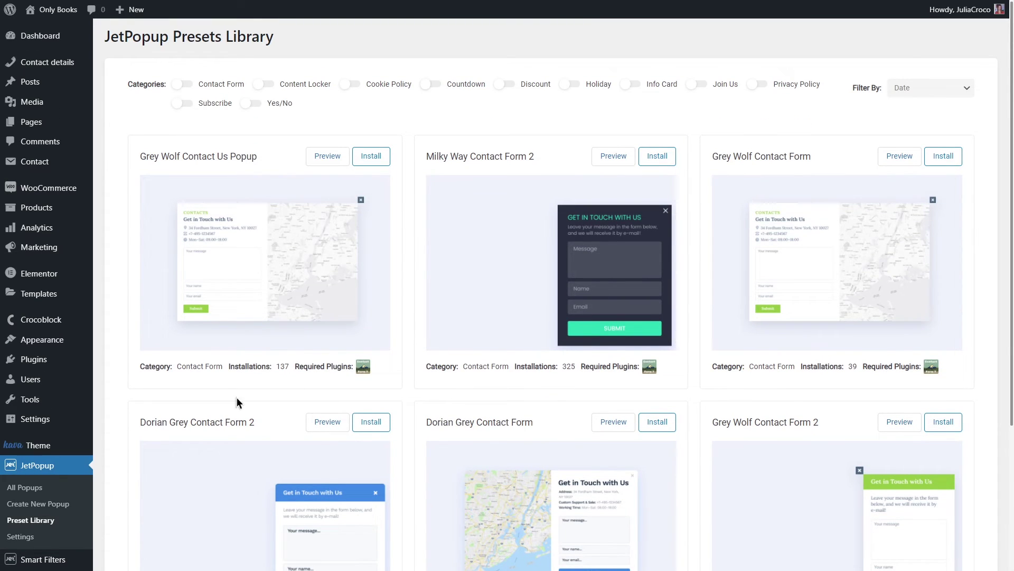
click(509, 85)
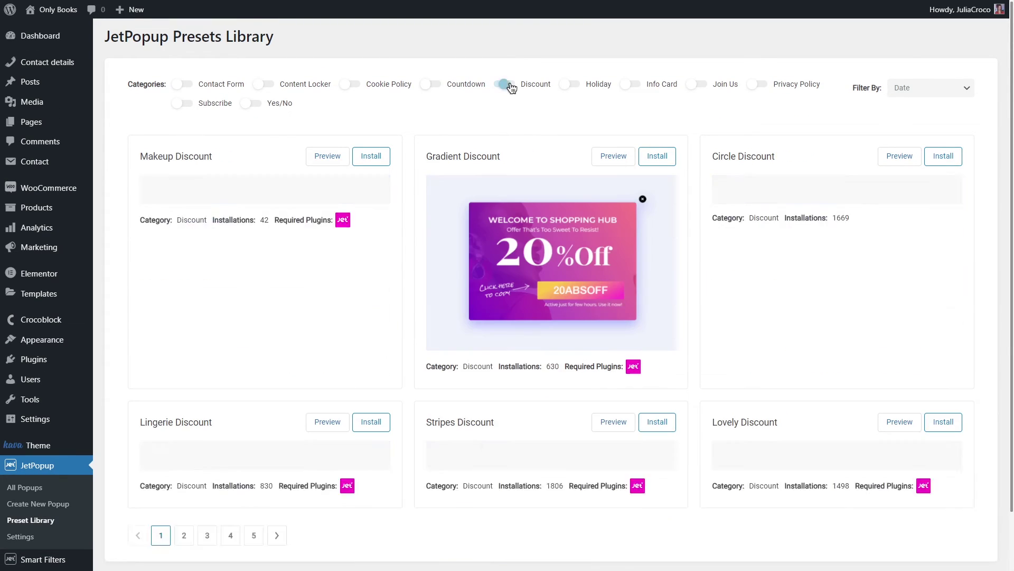
scroll(344, 400, down, 4)
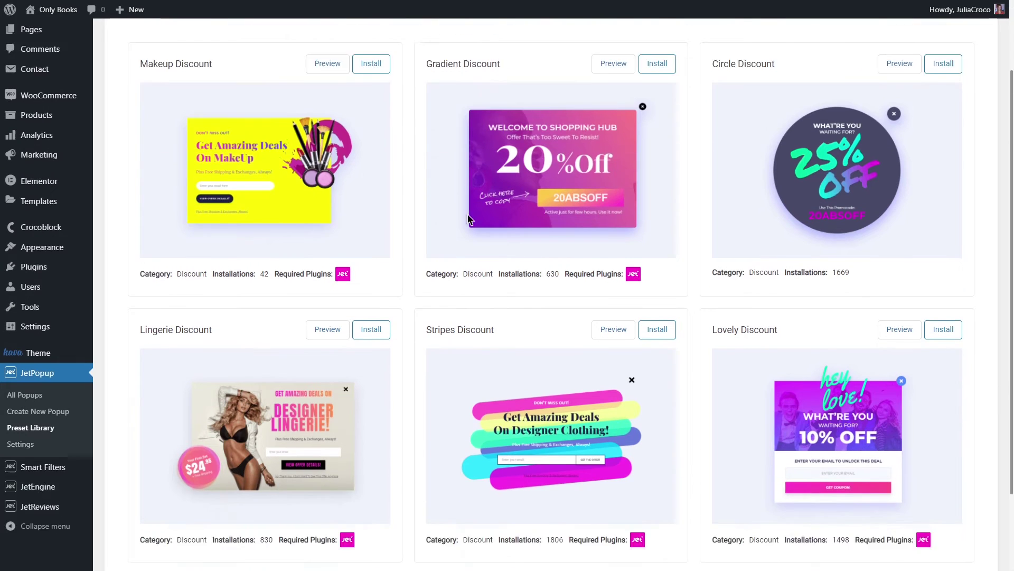
click(207, 489)
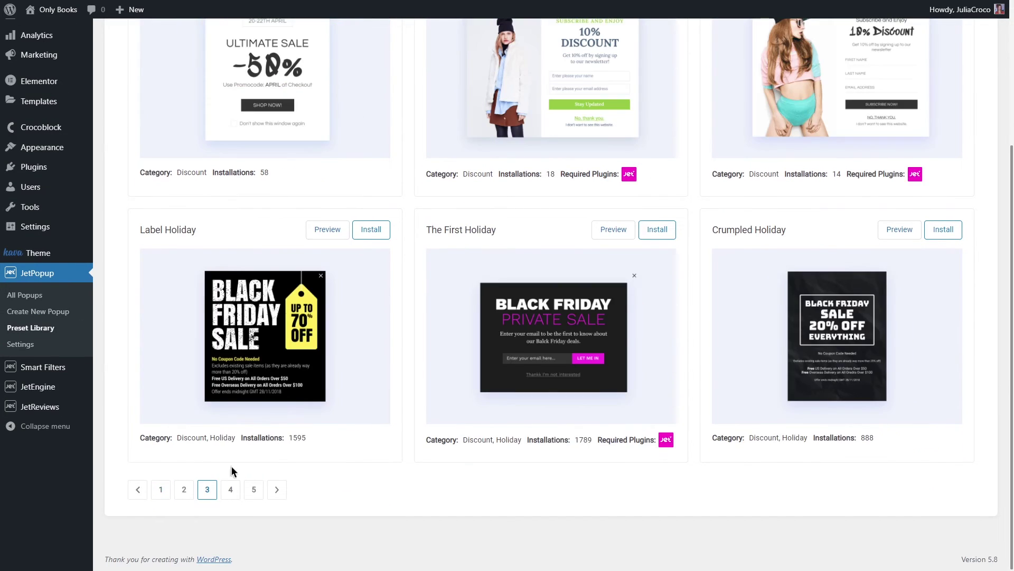
scroll(244, 441, up, 4)
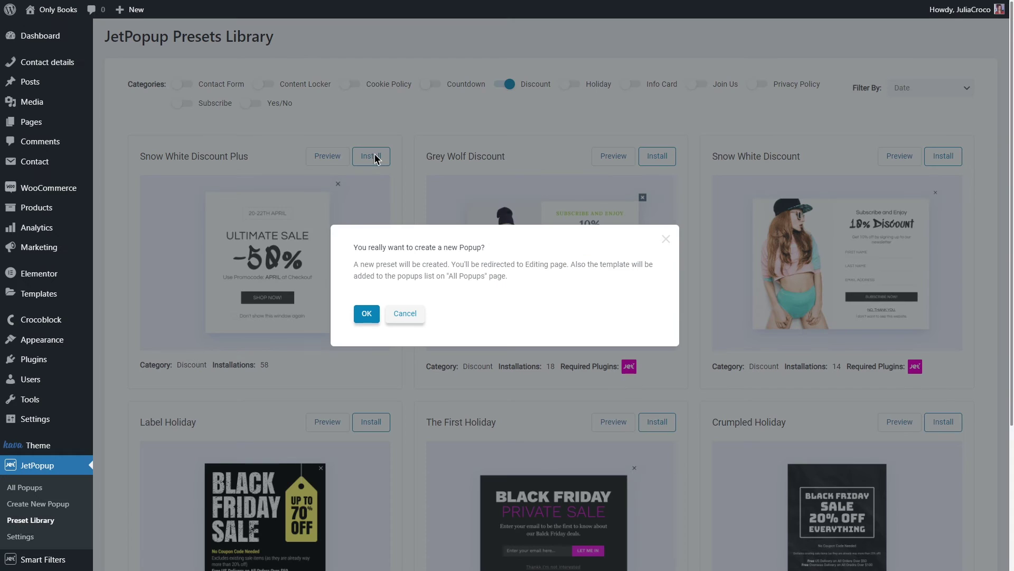
Install the Snow White Discount Plus preset and change its heading to 'Psst, we have a secret discount code for you! Save up to'
click(373, 157)
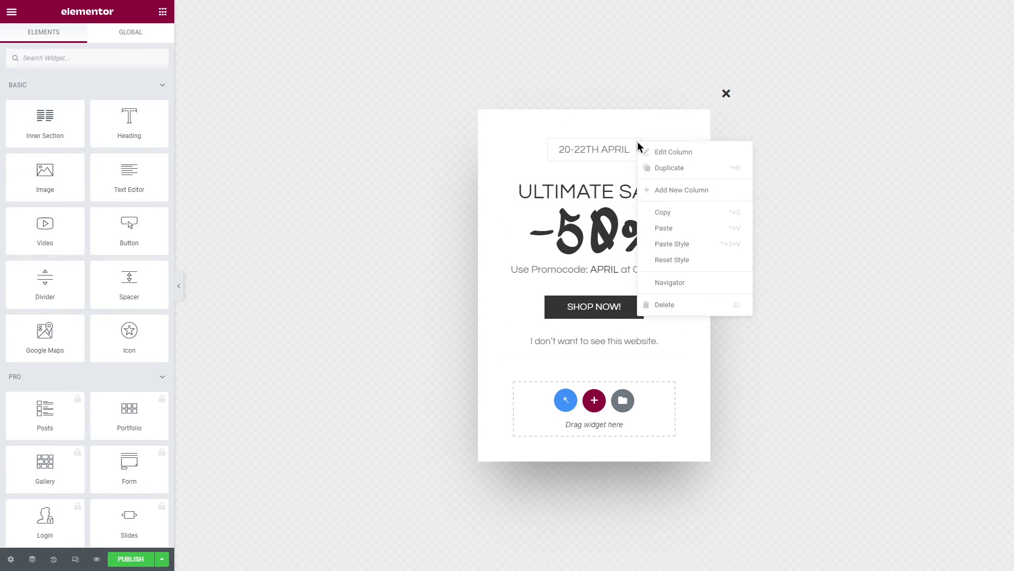
click(667, 150)
click(636, 183)
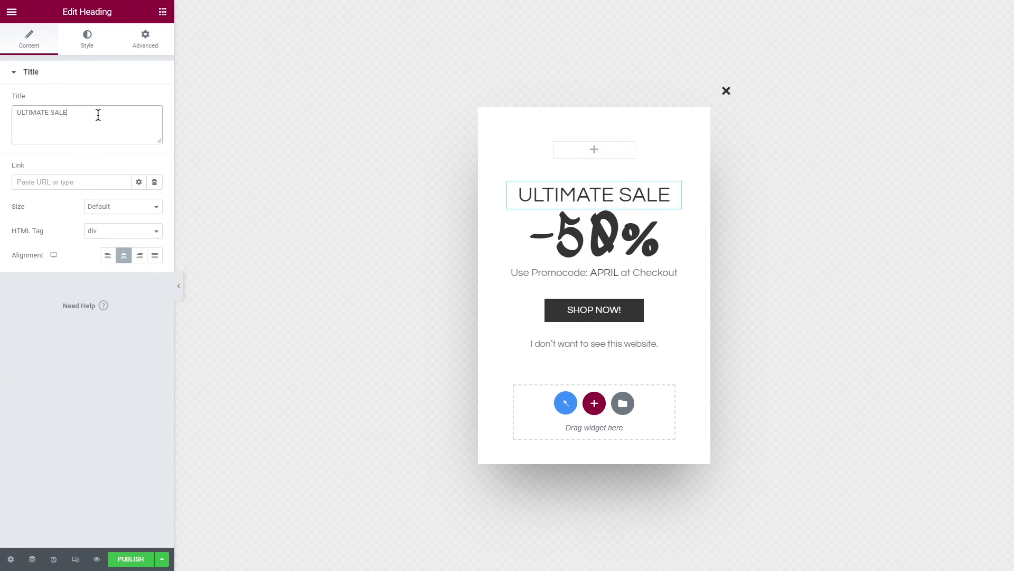
drag(97, 113, 13, 113)
text(Psst, we have a secret discount code for you! Sav)
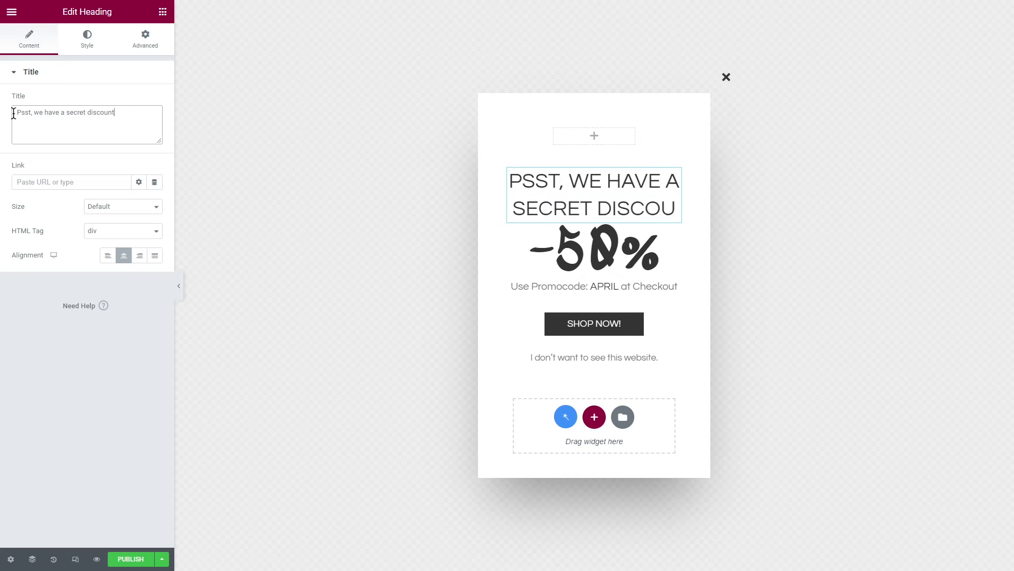
text(e up to)
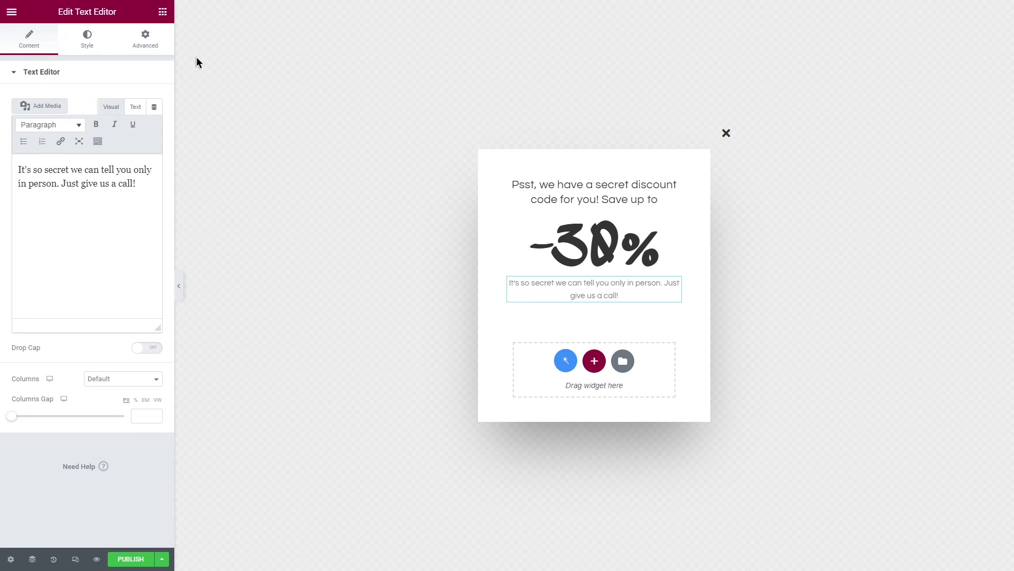
click(163, 12)
text(dynamic field)
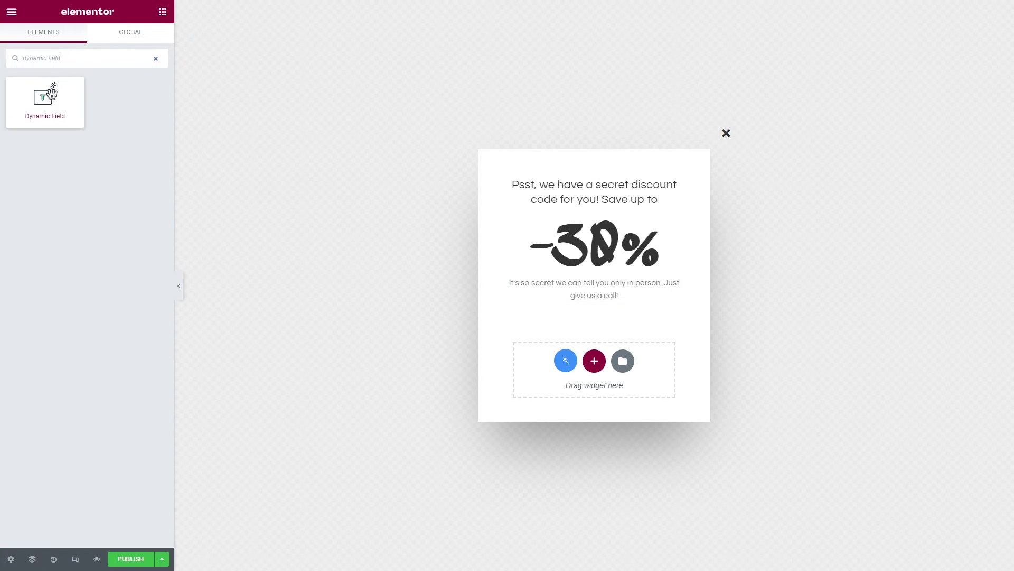
Place a Dynamic Field below the popup text with Source Options and Option Phone number
drag(45, 98, 601, 299)
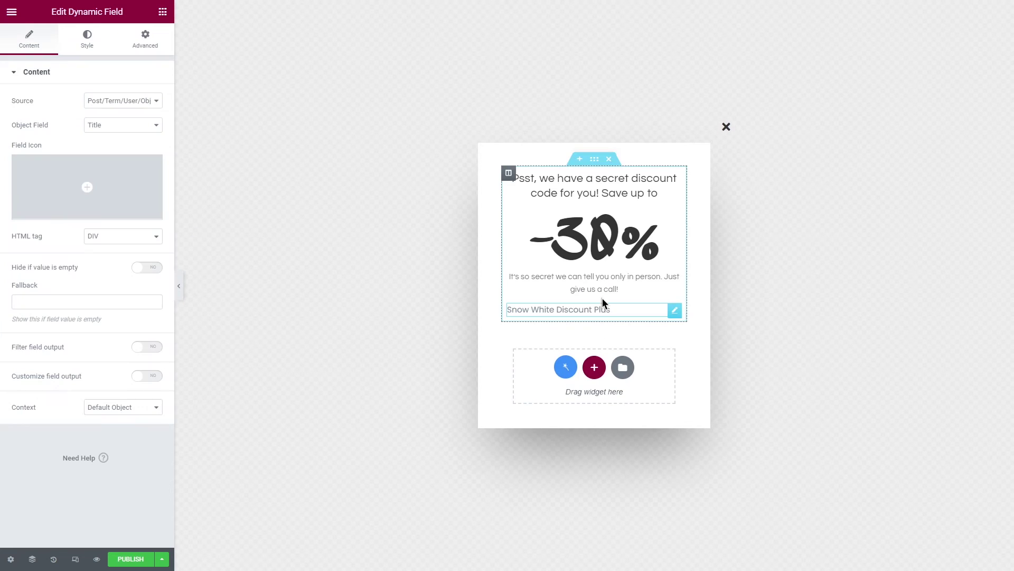
click(125, 101)
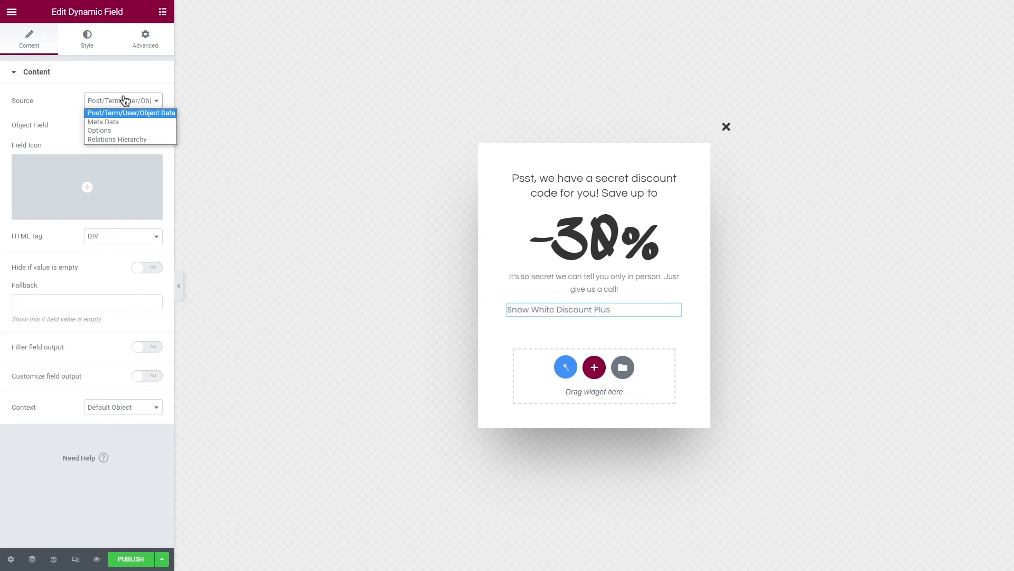
click(137, 131)
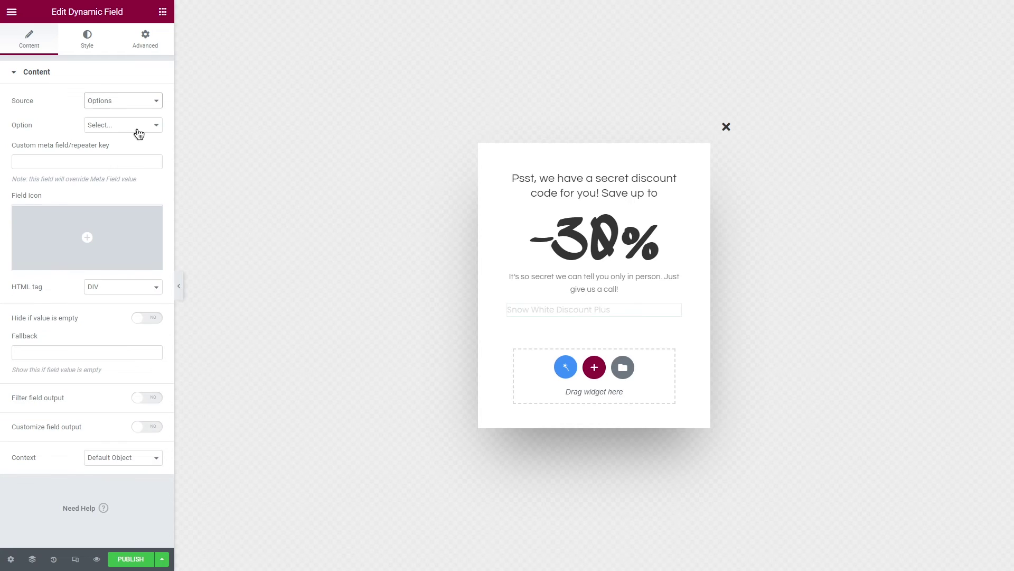
click(137, 130)
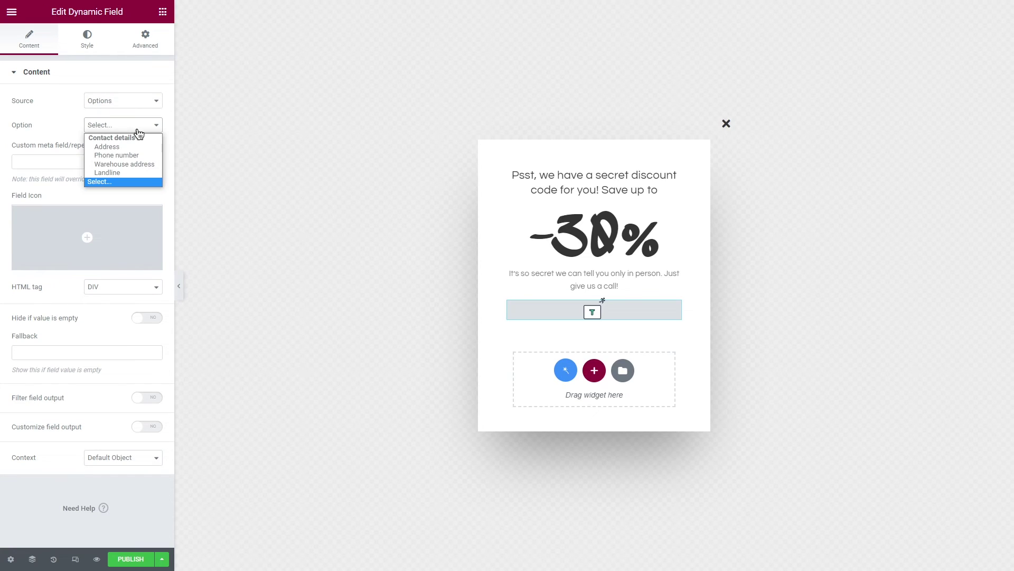
click(147, 156)
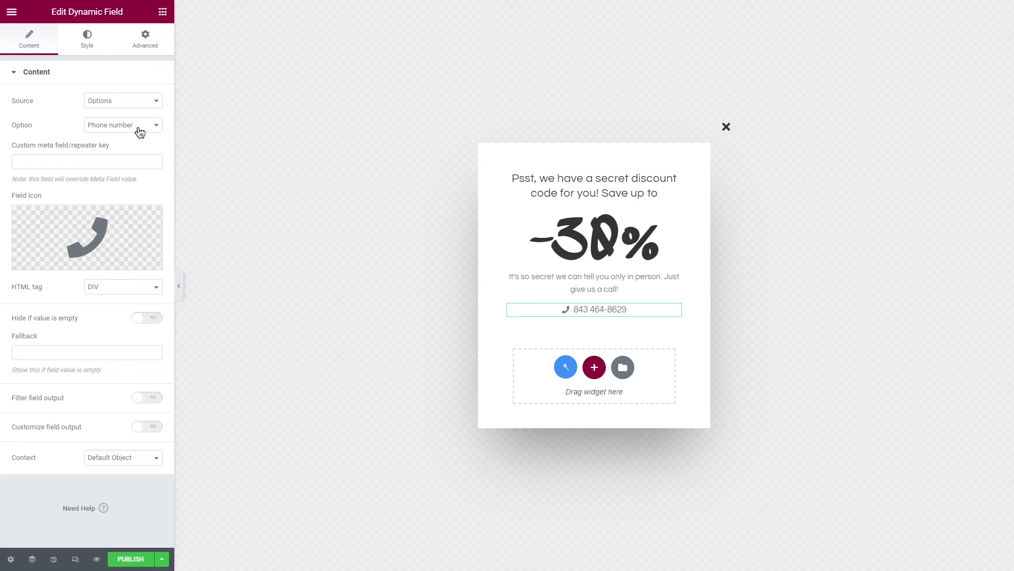
mouse_move(113, 232)
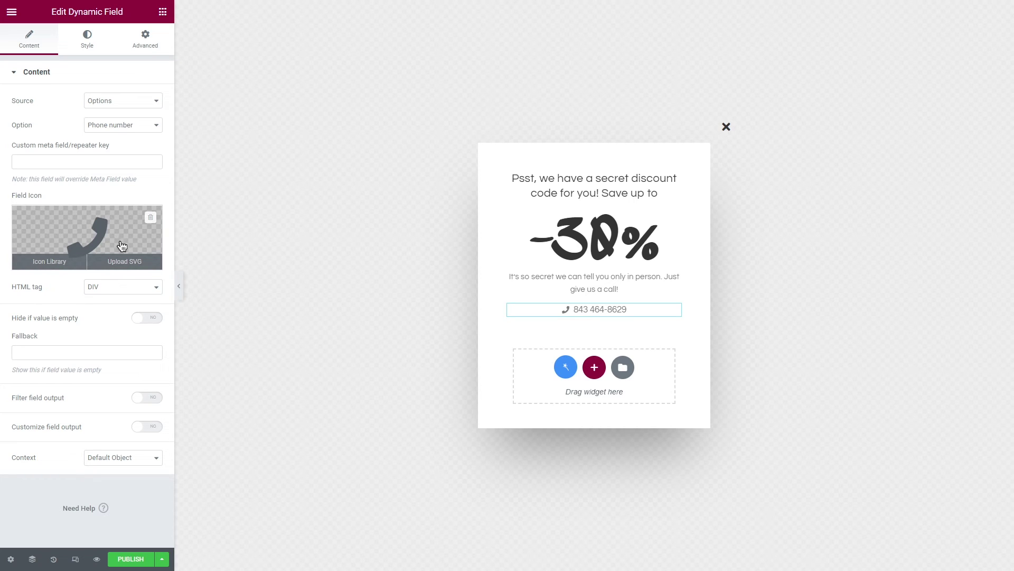
Change the popup title to 'Secret Code Popup' in its settings
click(13, 558)
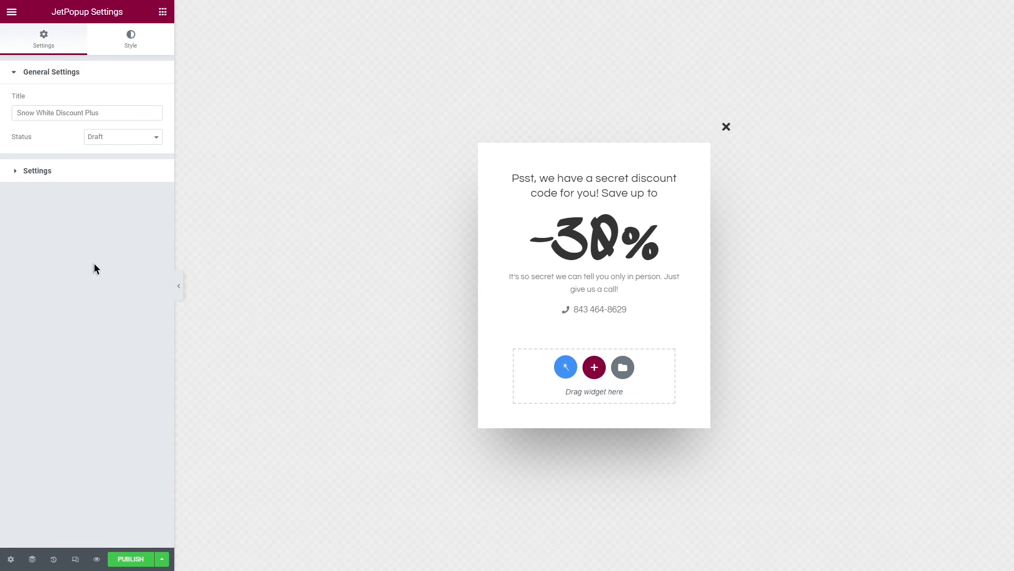
drag(99, 113, 17, 111)
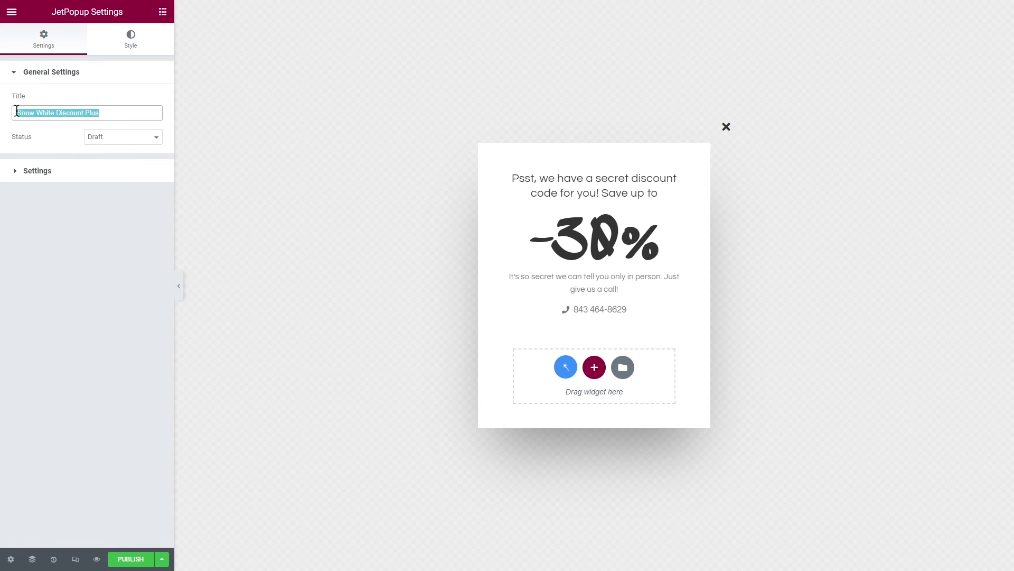
key(ctrl+v)
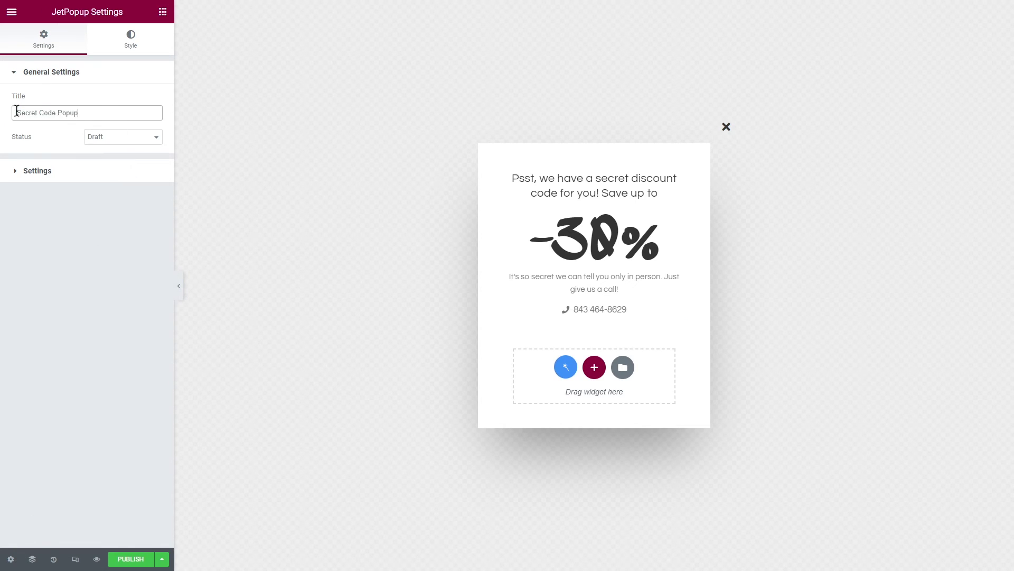
Set the popup's entrance animation to SlideInUp after trying BounceIn and Rotate
click(86, 171)
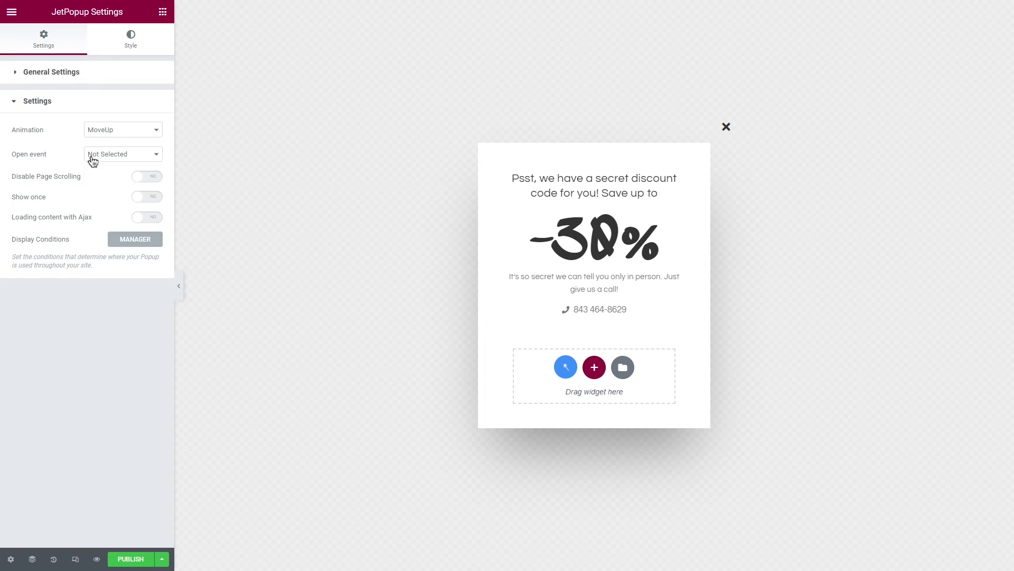
click(113, 130)
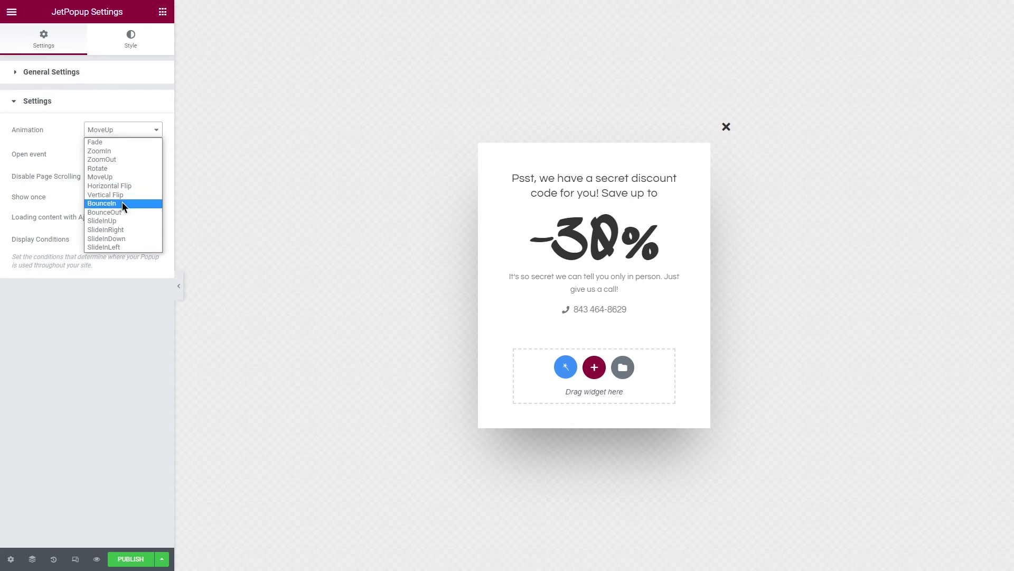
click(122, 202)
click(125, 132)
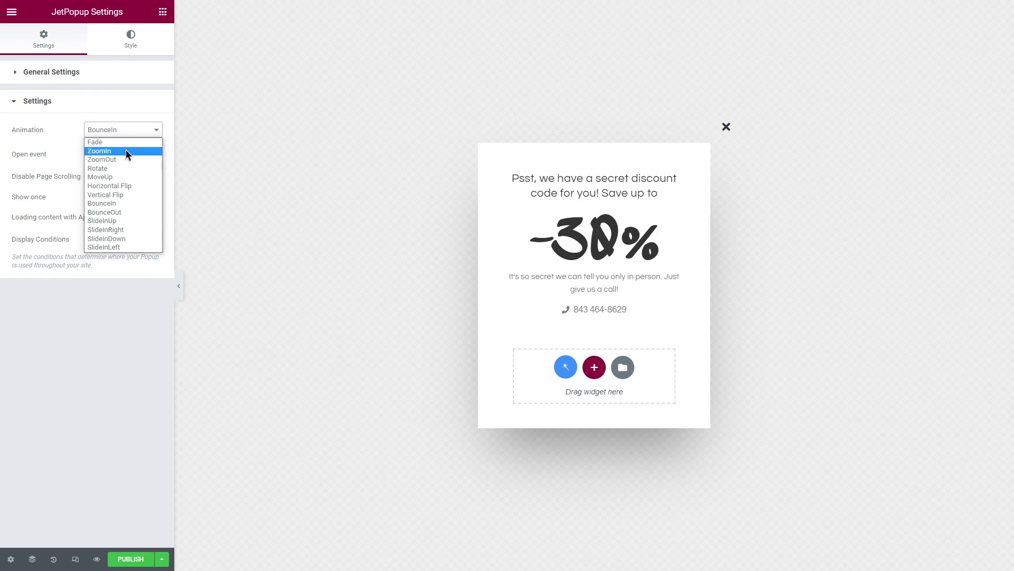
click(124, 170)
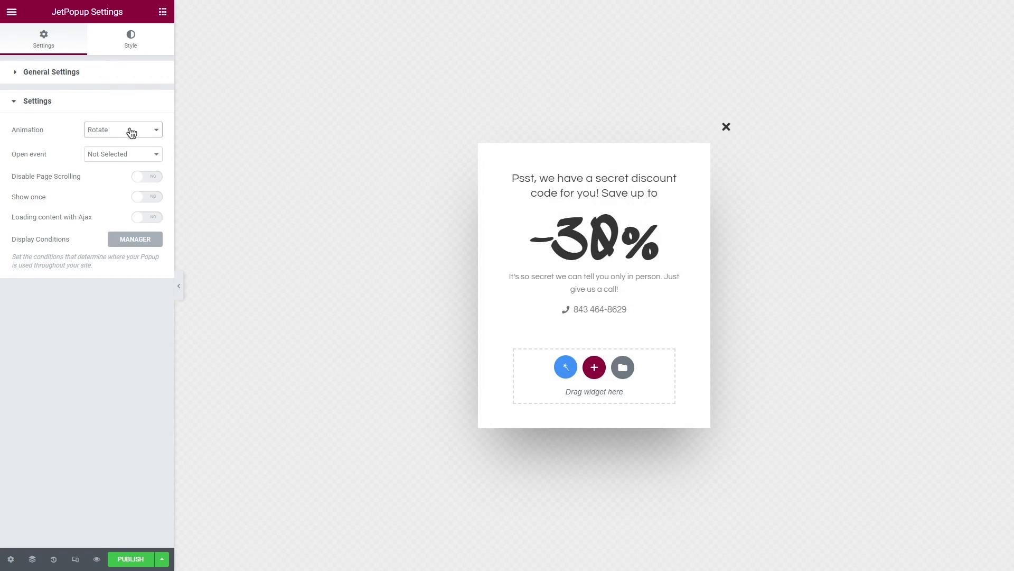
click(128, 130)
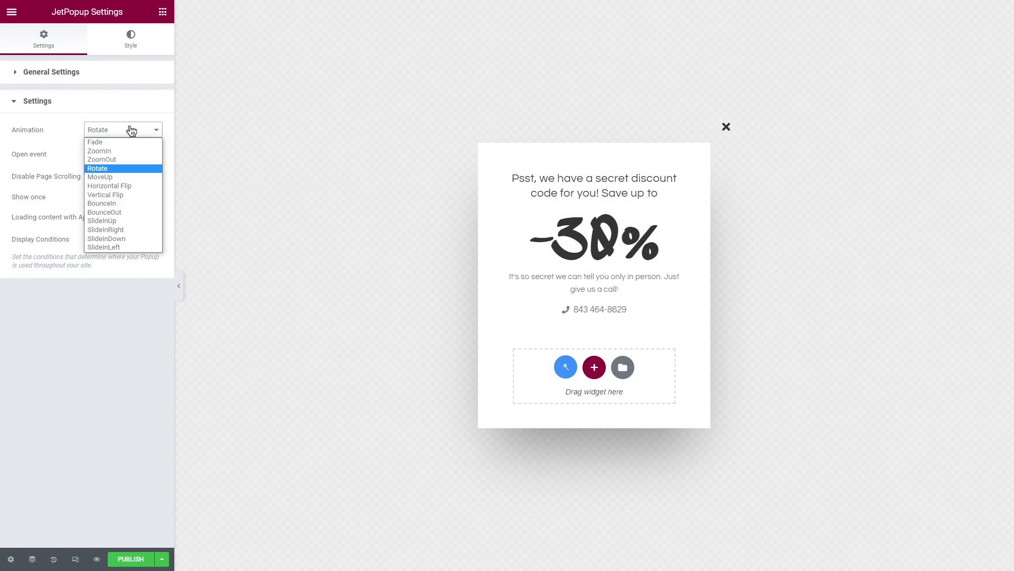
click(126, 218)
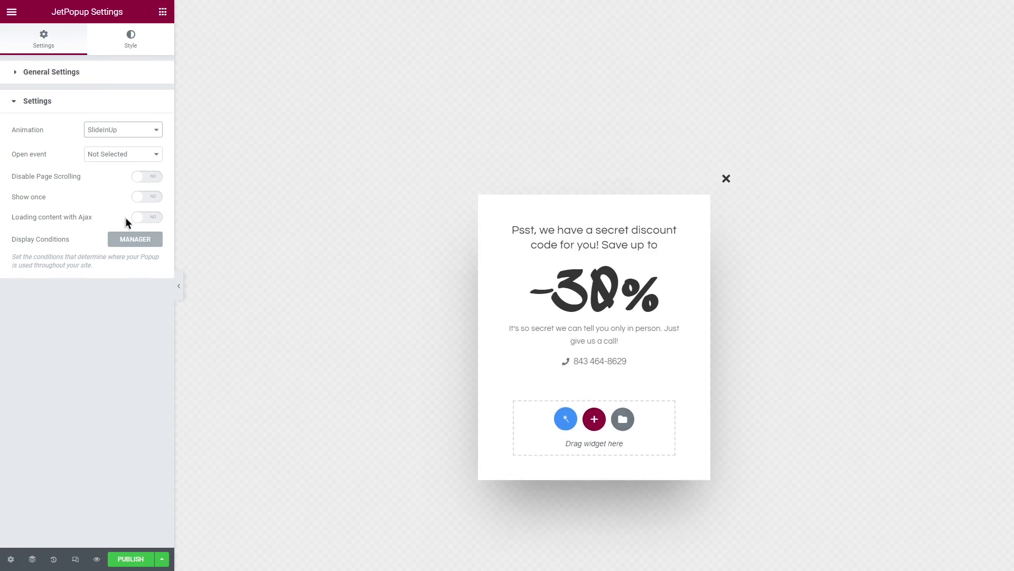
Set the Open event to Page Scrolled(%) and change scroll progress from 10 to 15
click(138, 155)
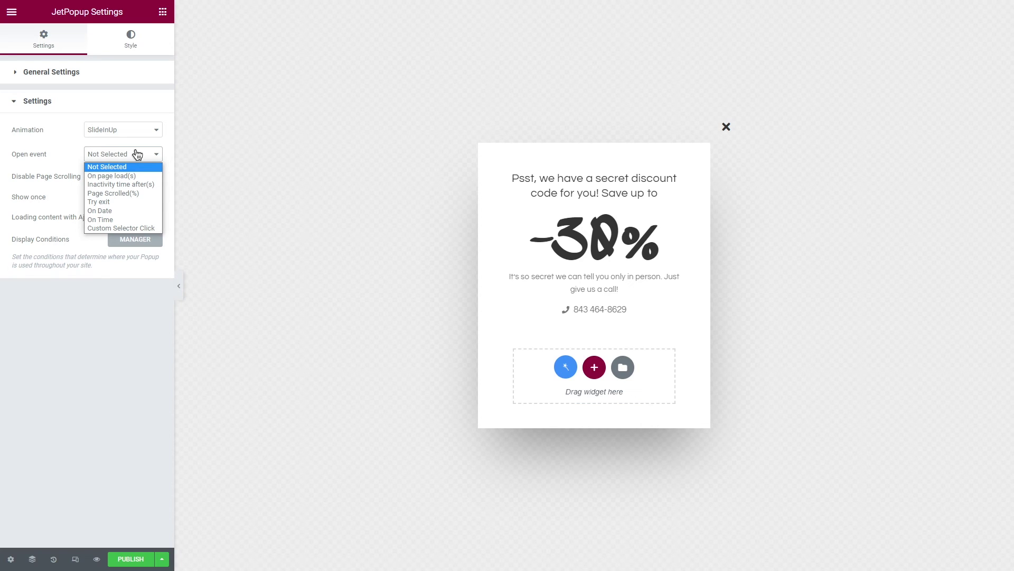
click(141, 196)
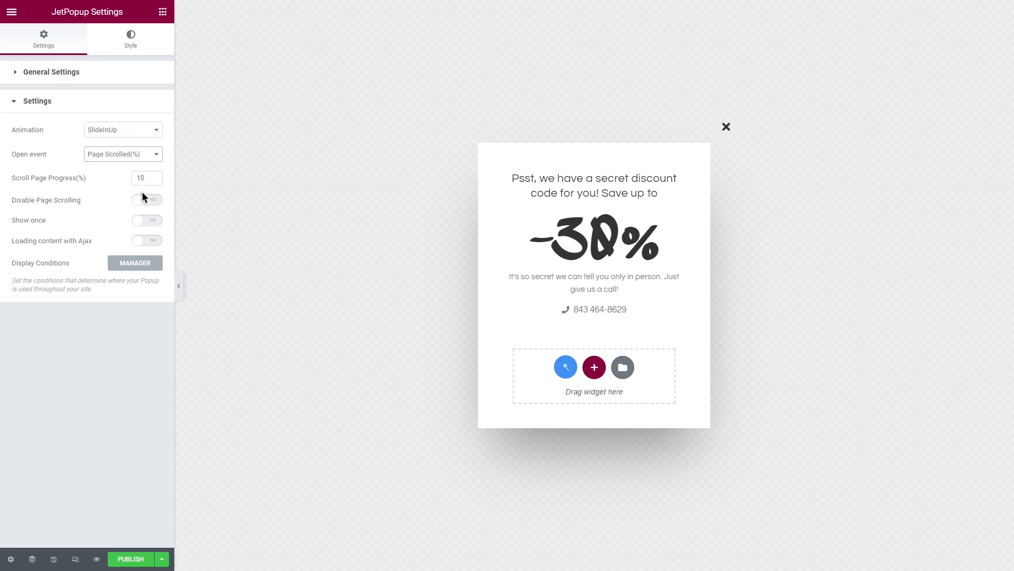
click(142, 177)
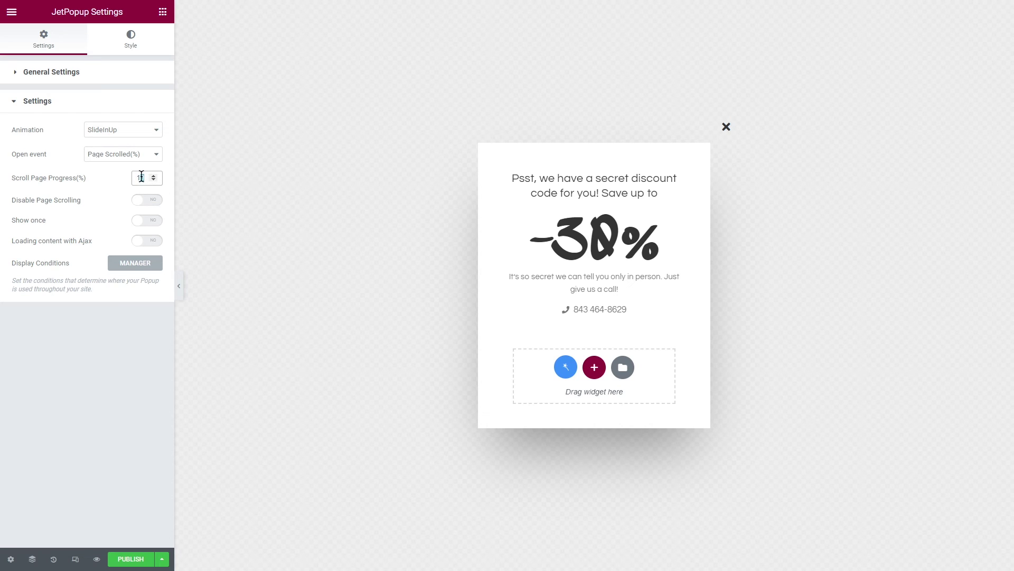
key(BackSpace)
text(5)
click(120, 183)
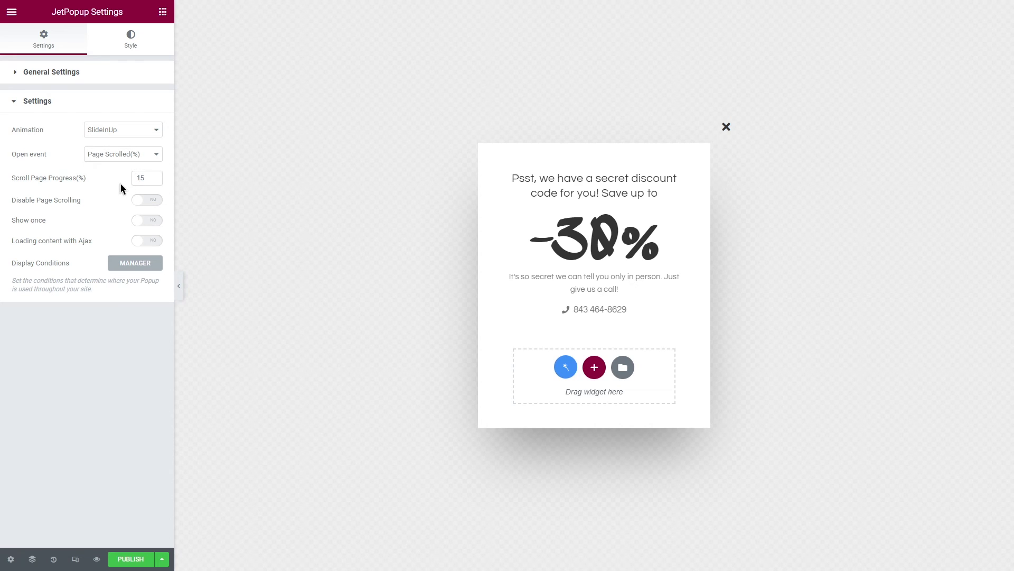
Add a display condition and explore its Singular, Archive and Advanced options
click(136, 264)
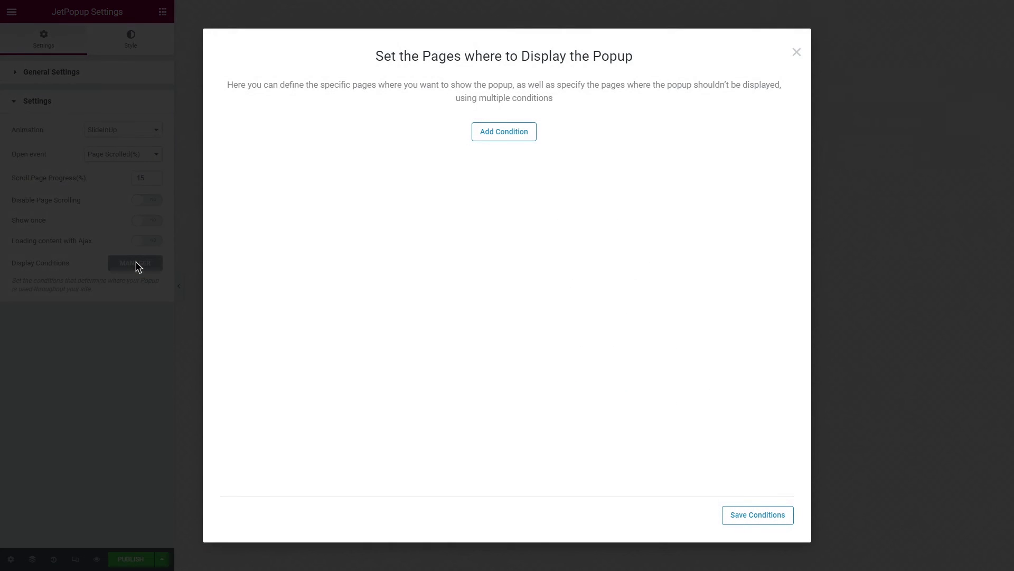
click(512, 131)
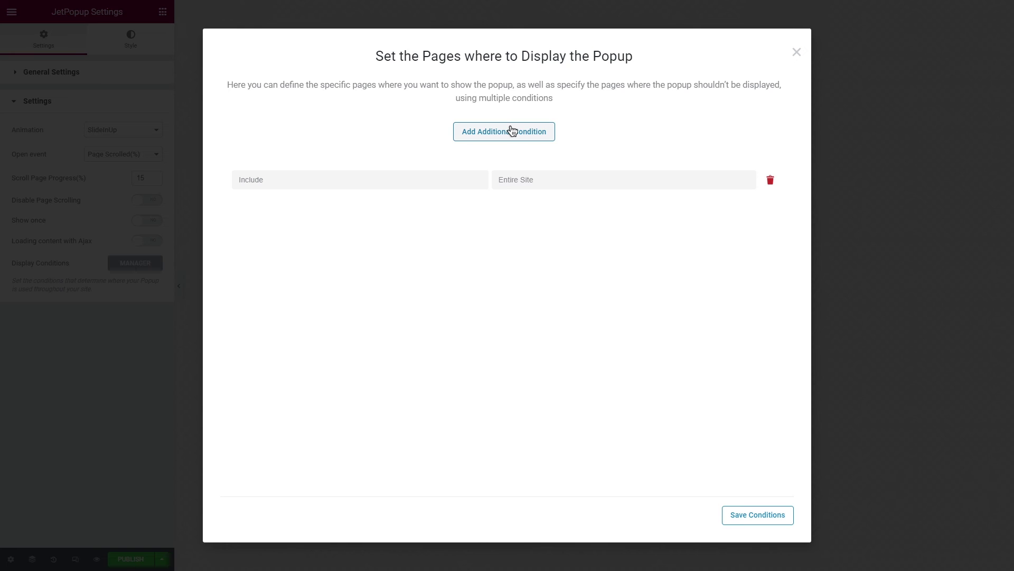
click(553, 180)
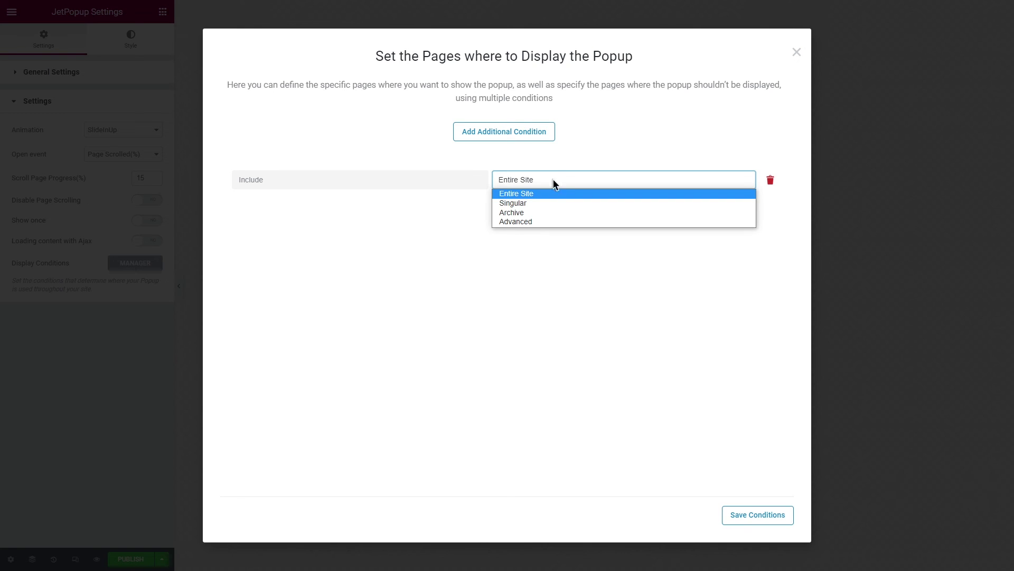
click(560, 203)
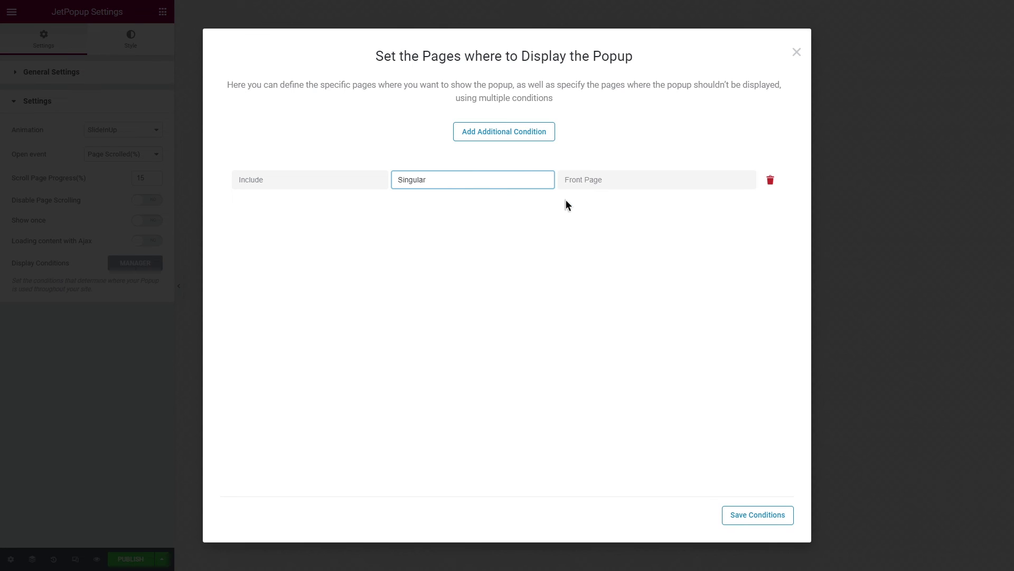
click(600, 182)
click(600, 180)
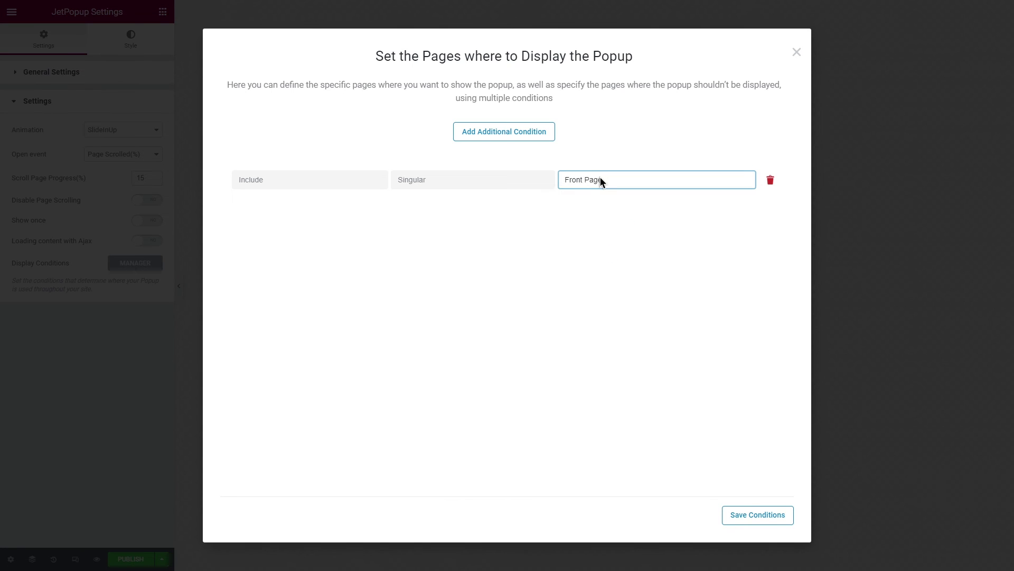
click(506, 178)
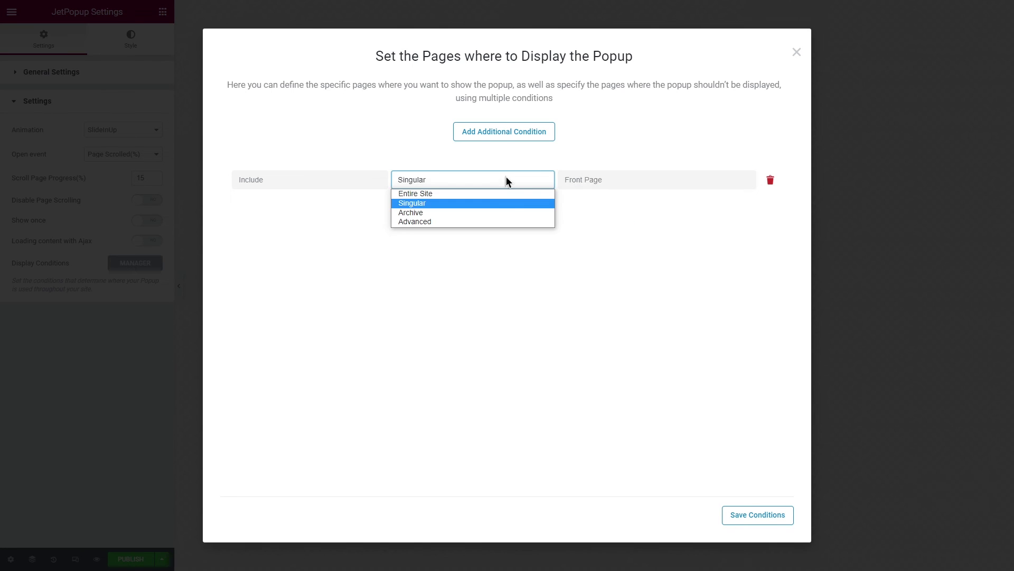
click(510, 212)
click(602, 179)
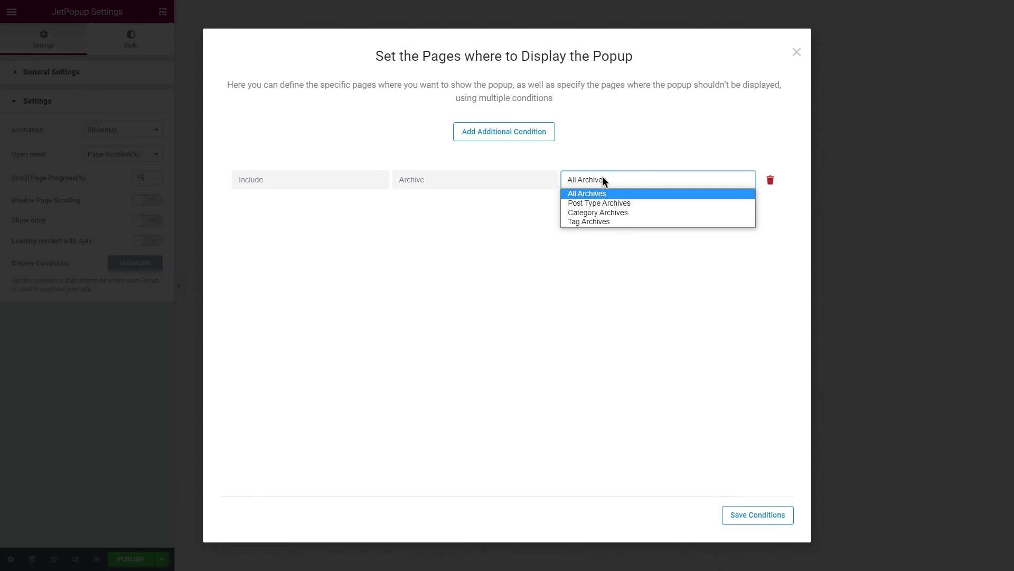
click(603, 178)
click(512, 178)
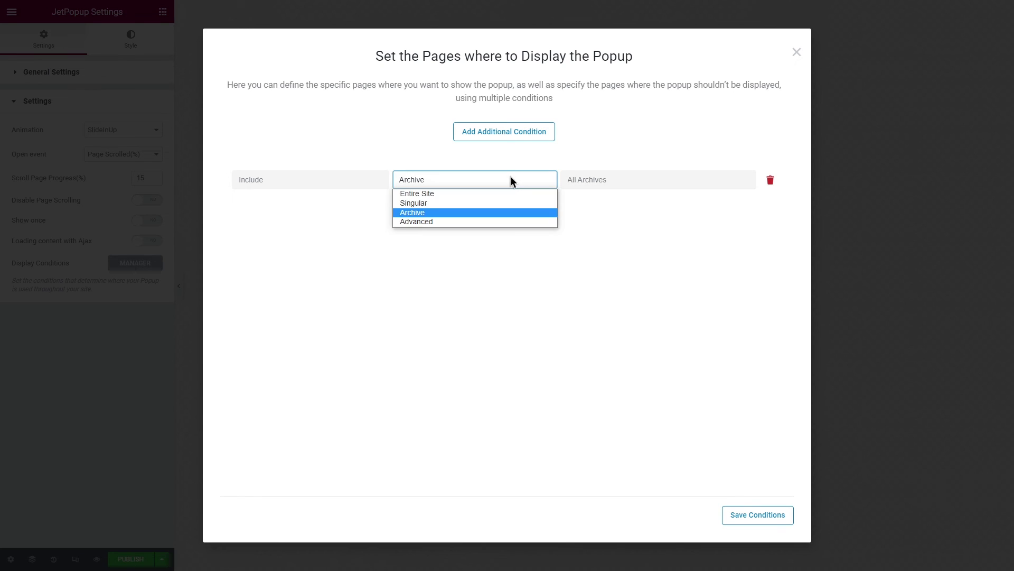
click(505, 221)
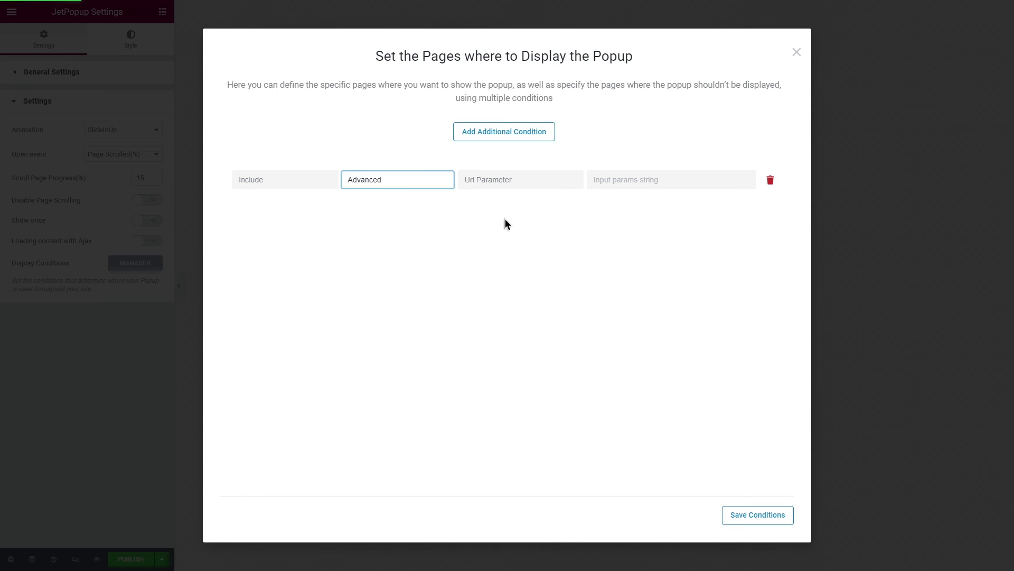
click(531, 176)
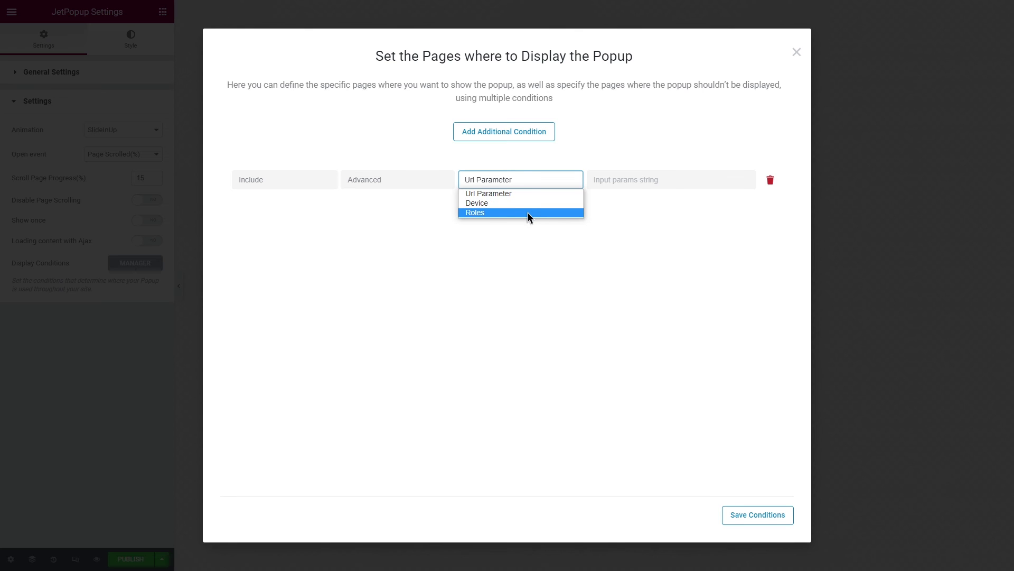
click(401, 231)
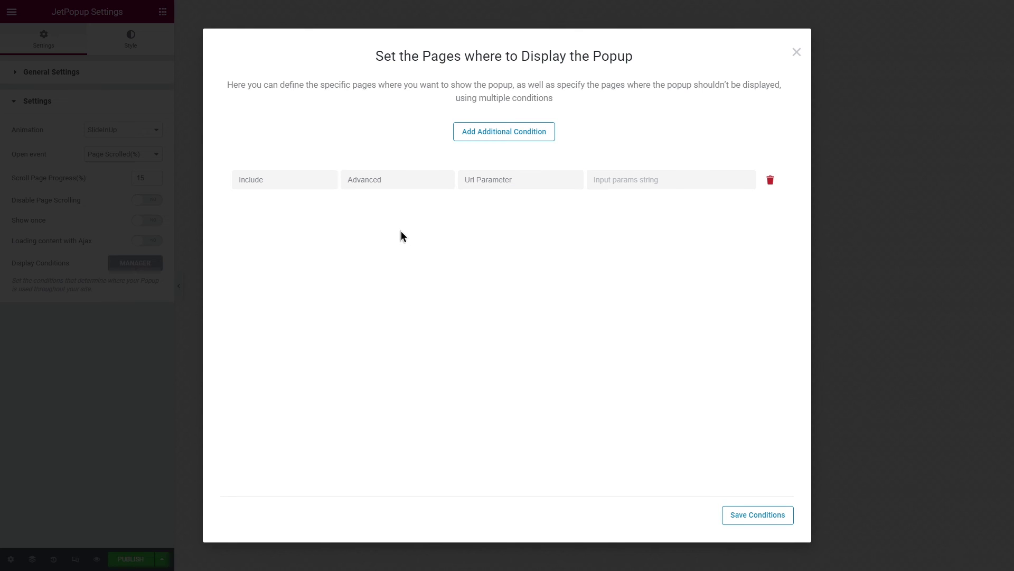
Set the condition to Include > Singular > Front Page and save the conditions
click(290, 180)
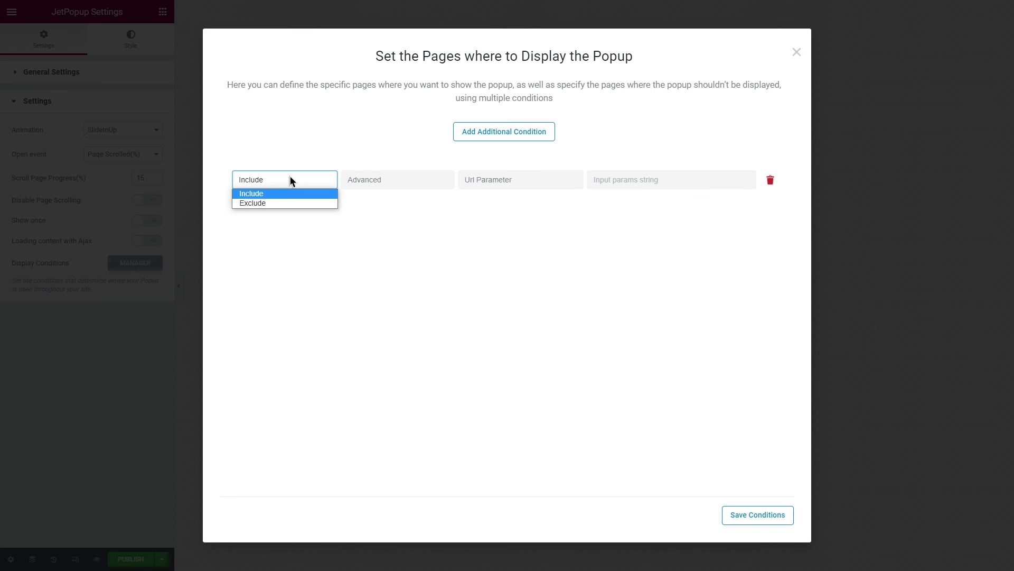
click(298, 205)
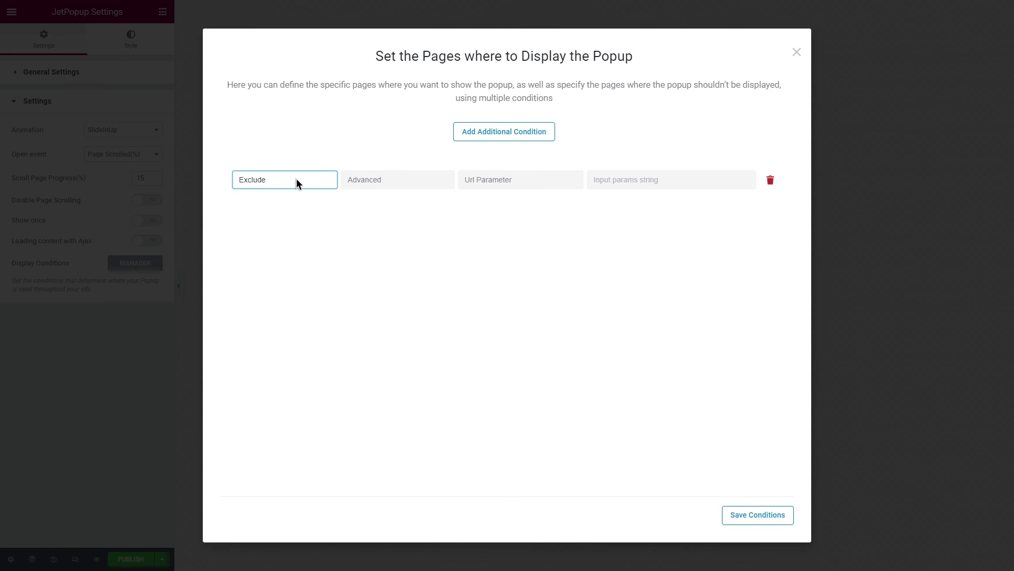
click(296, 179)
click(300, 192)
click(400, 178)
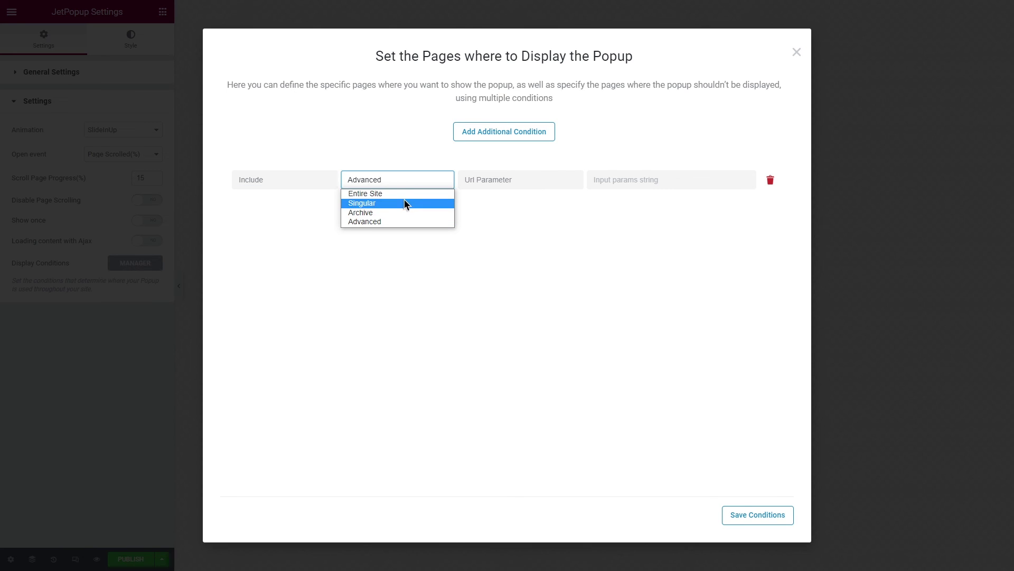
click(404, 204)
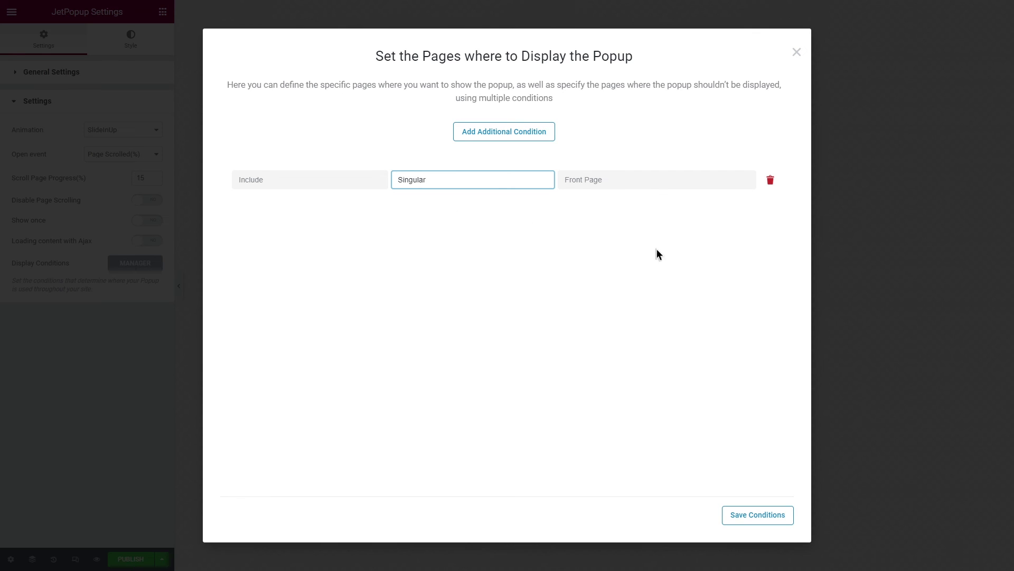
click(759, 514)
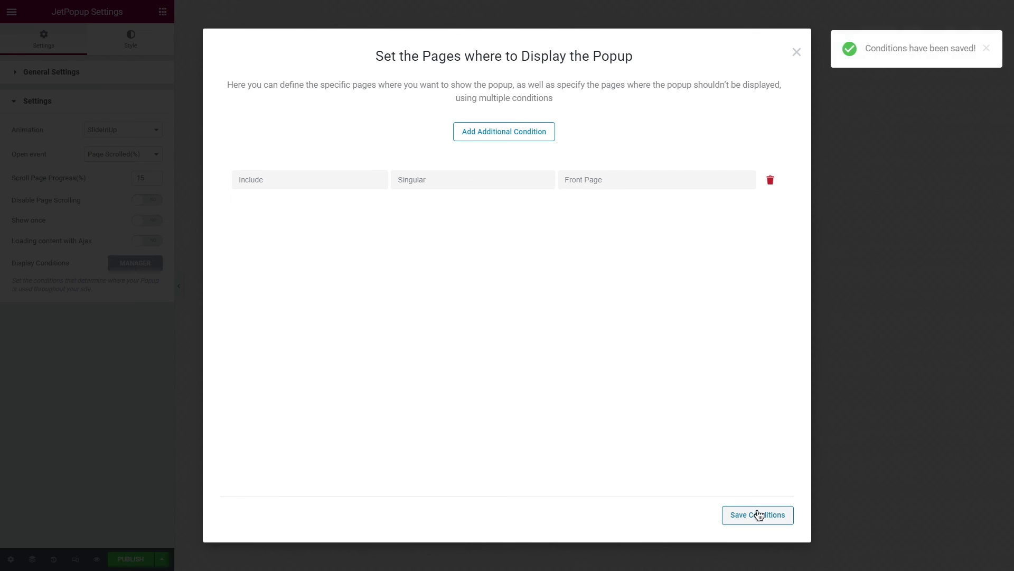
click(797, 51)
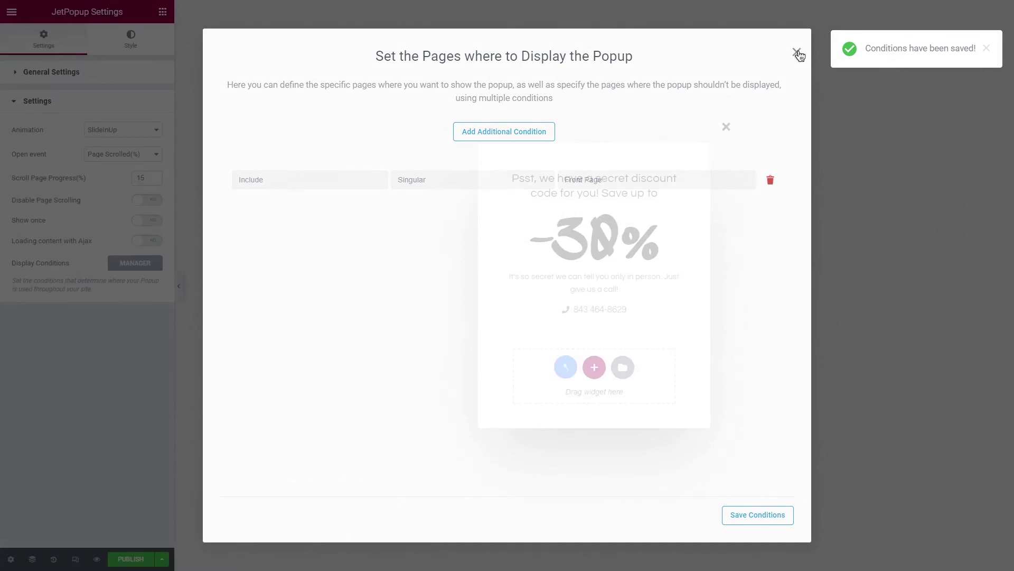
Publish the popup and exit the editor to the site's front-end homepage
click(118, 559)
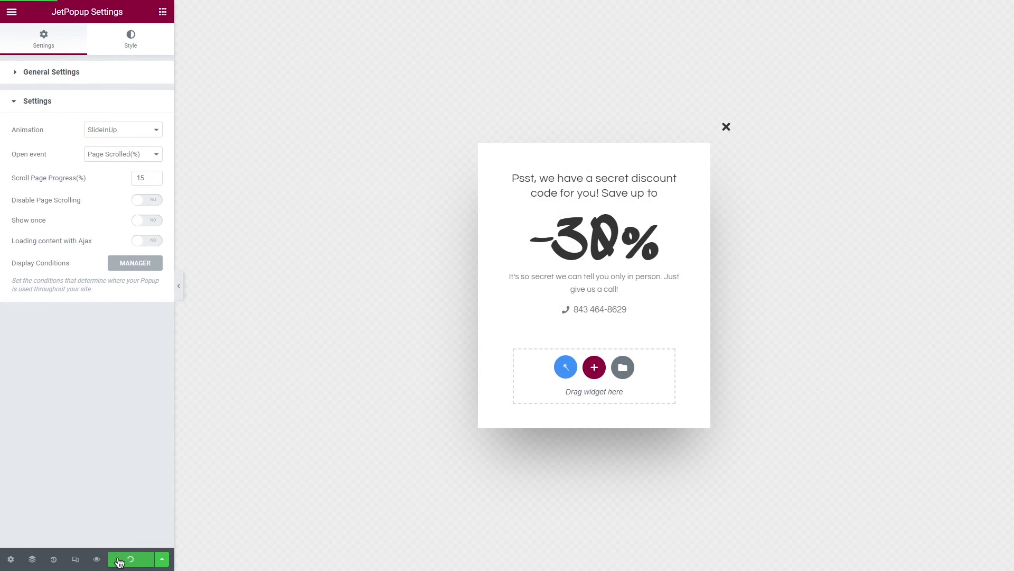
click(12, 12)
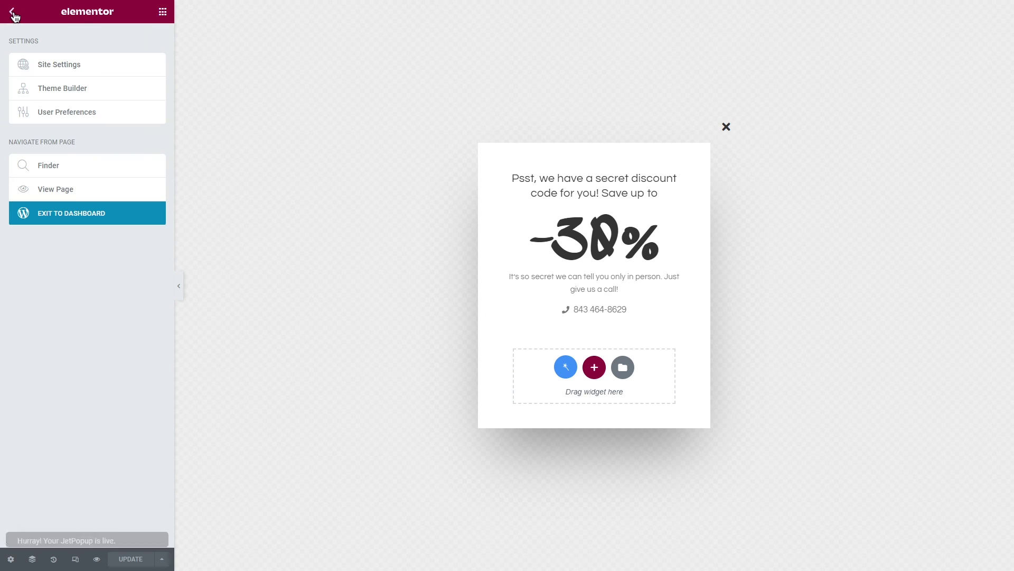
click(108, 214)
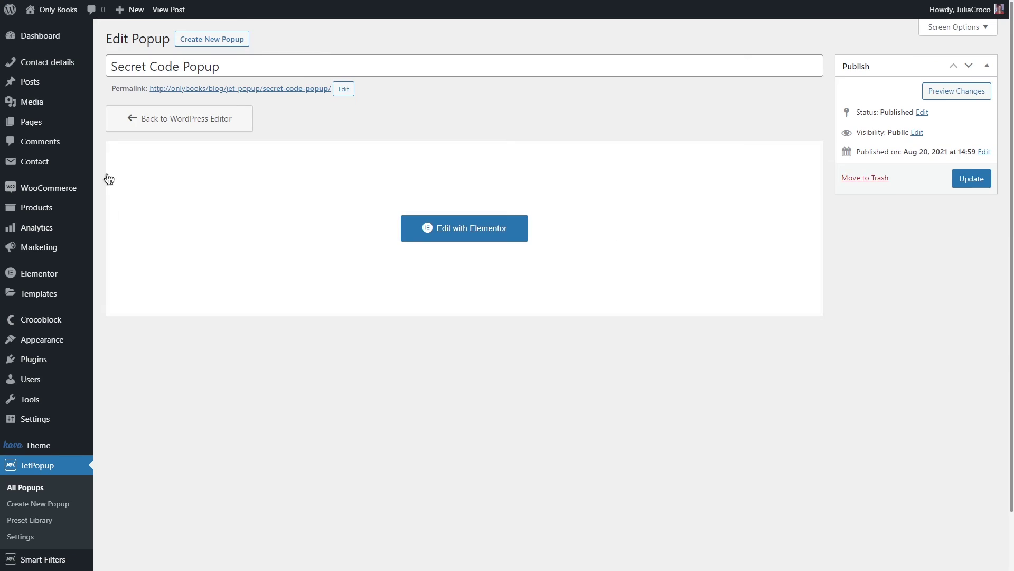
click(60, 10)
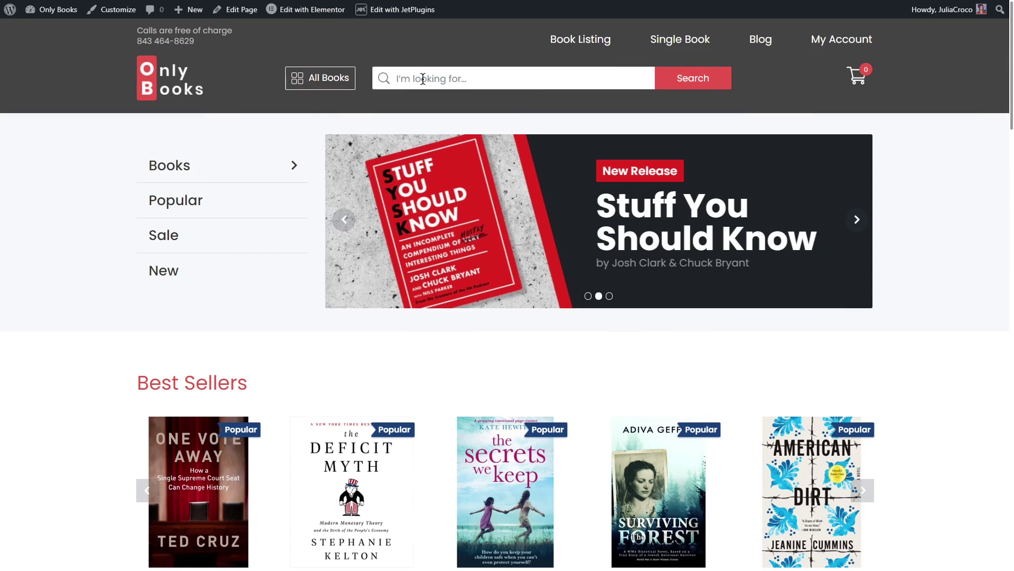
Scroll the homepage to trigger the popup, close it, then follow the footer's Contact us link
scroll(918, 93, down, 3)
scroll(917, 93, down, 3)
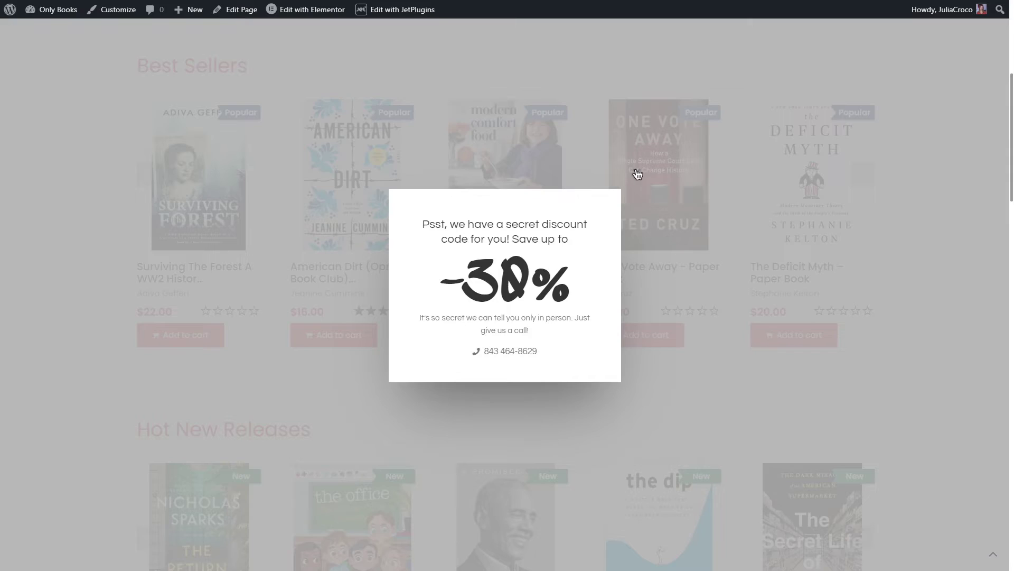
click(636, 173)
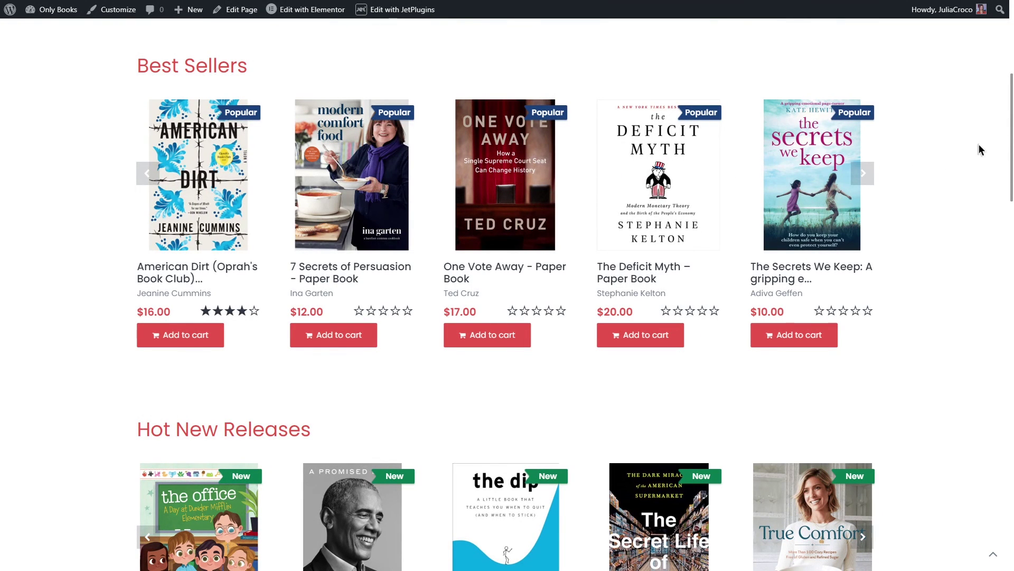
scroll(991, 145, down, 15)
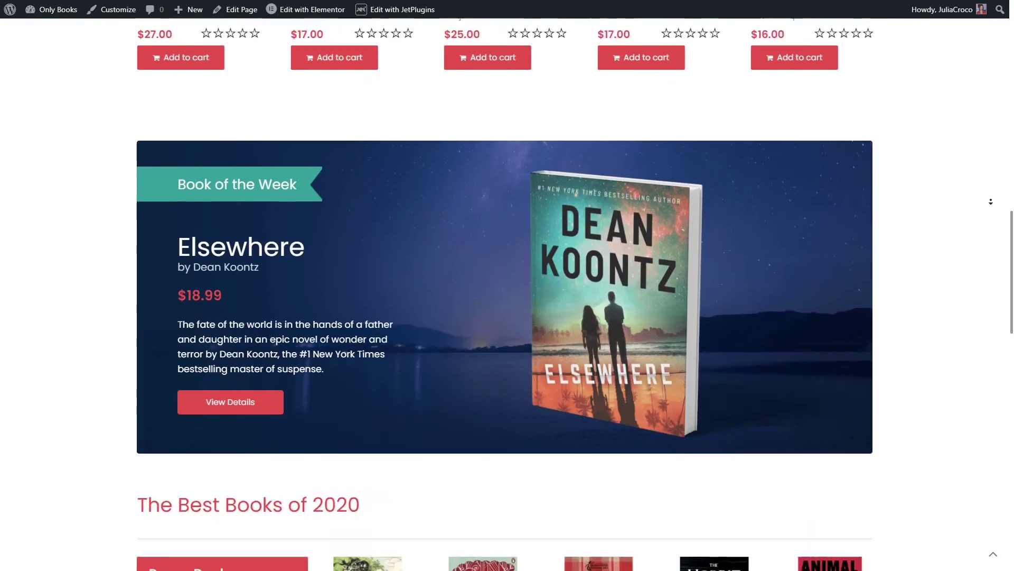
scroll(991, 201, down, 10)
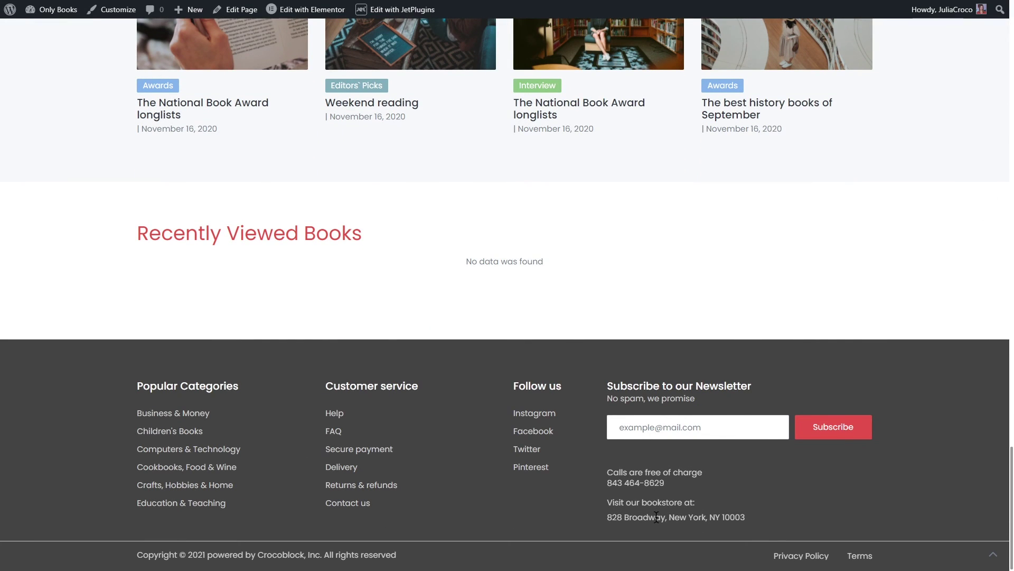
click(361, 506)
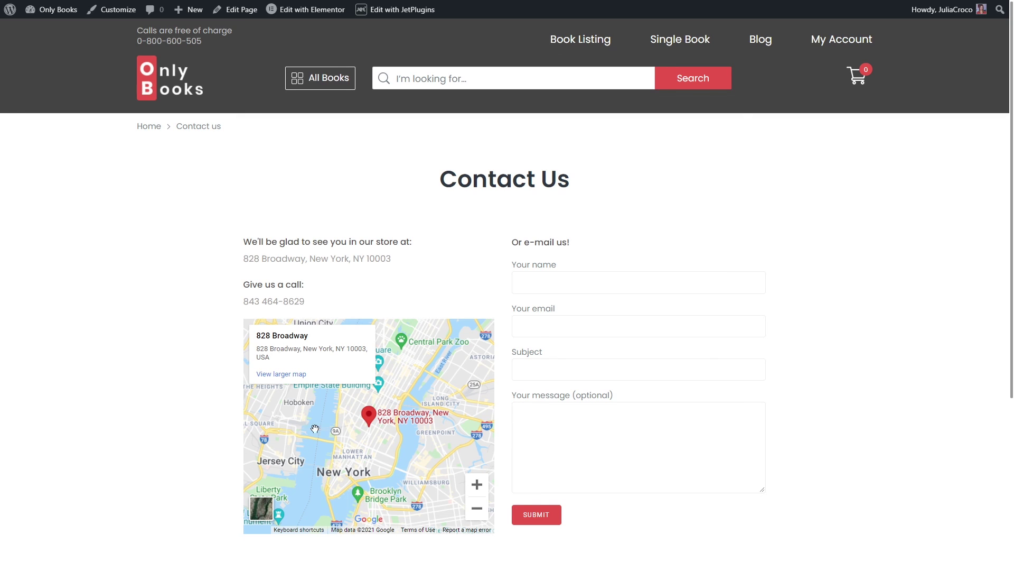
Replace the last four digits of the Contact details phone number and save
mouse_move(64, 9)
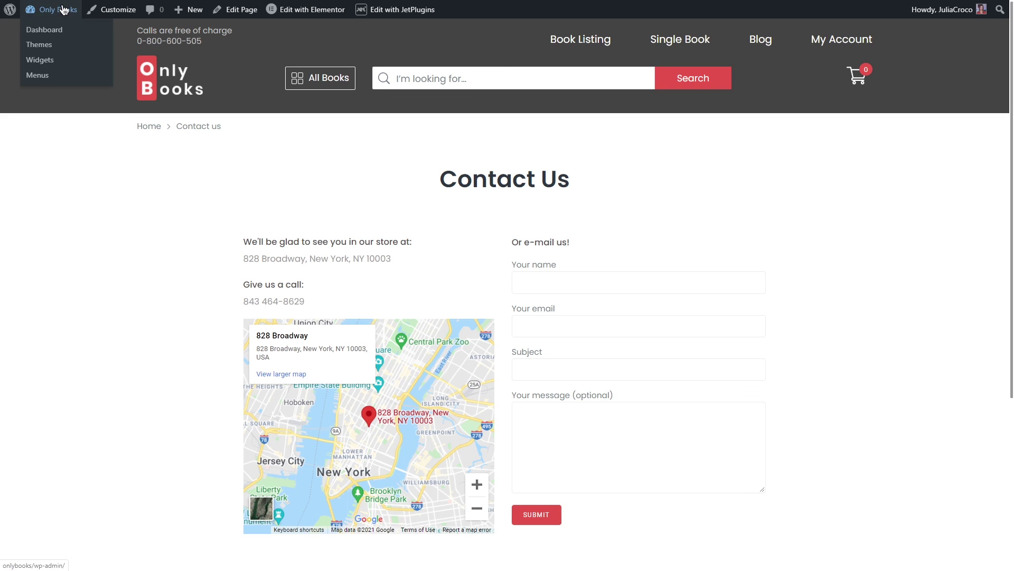
click(66, 32)
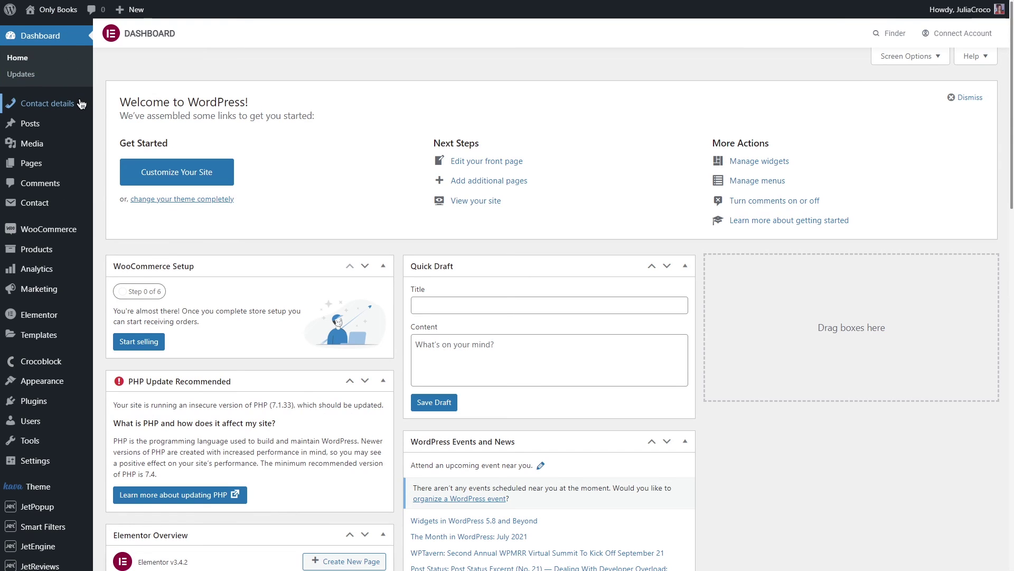
click(47, 103)
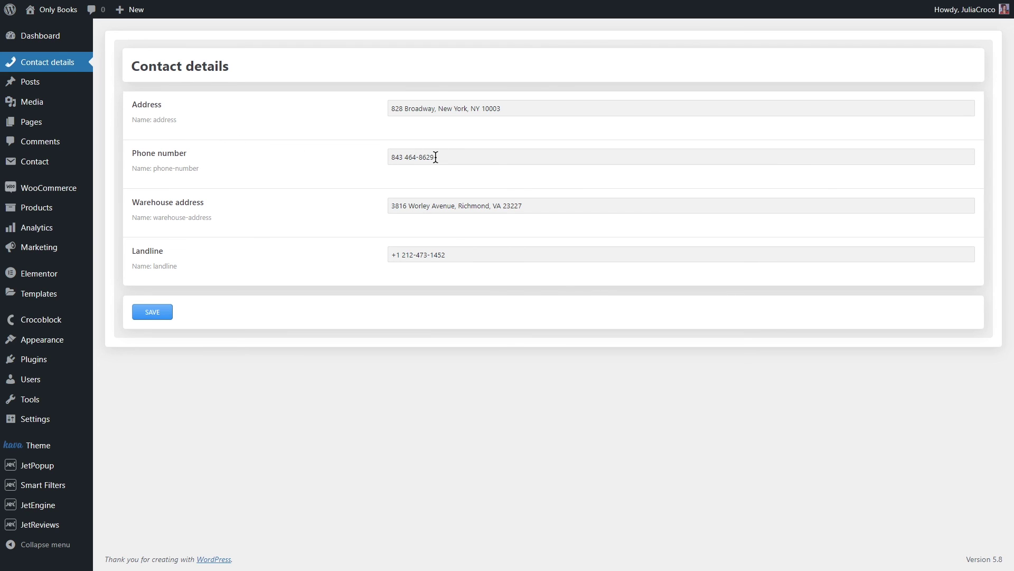
drag(437, 157, 420, 157)
text(0000)
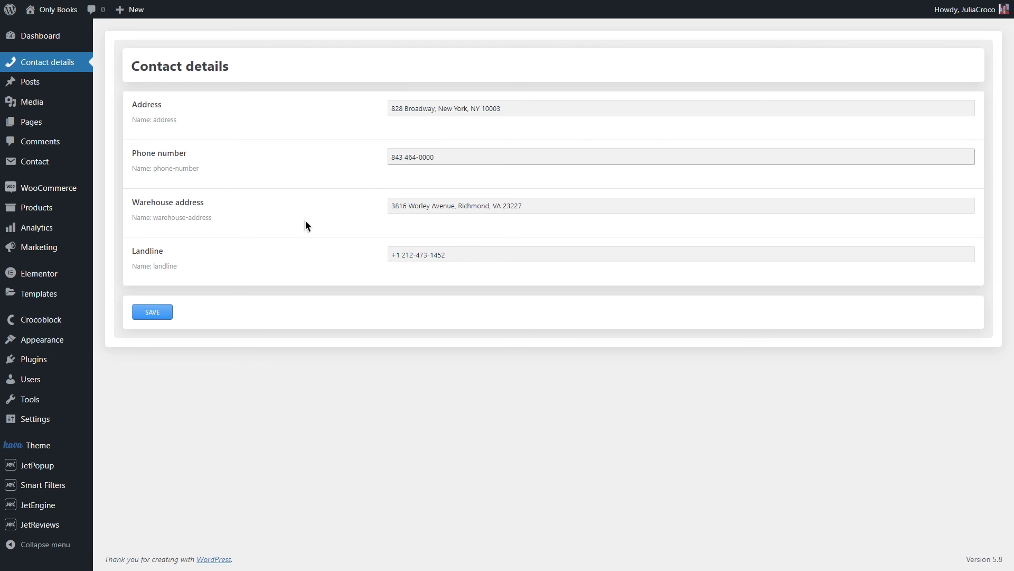
click(157, 313)
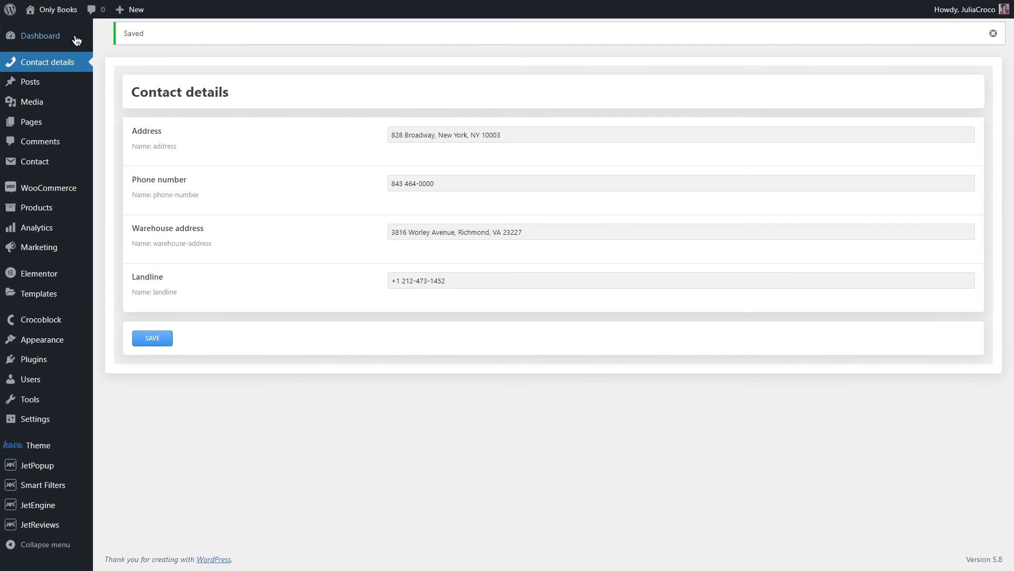
mouse_move(68, 13)
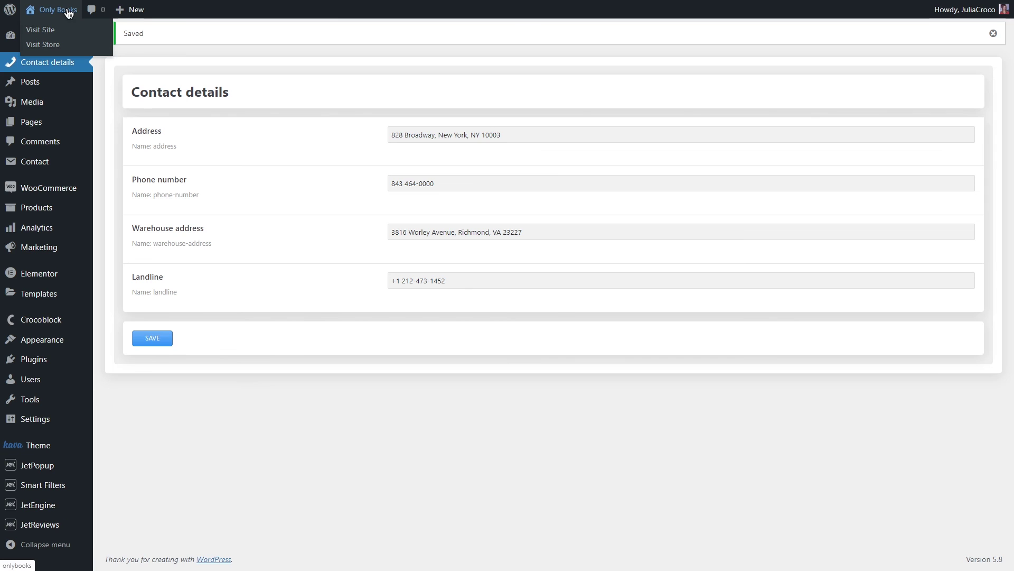
click(73, 30)
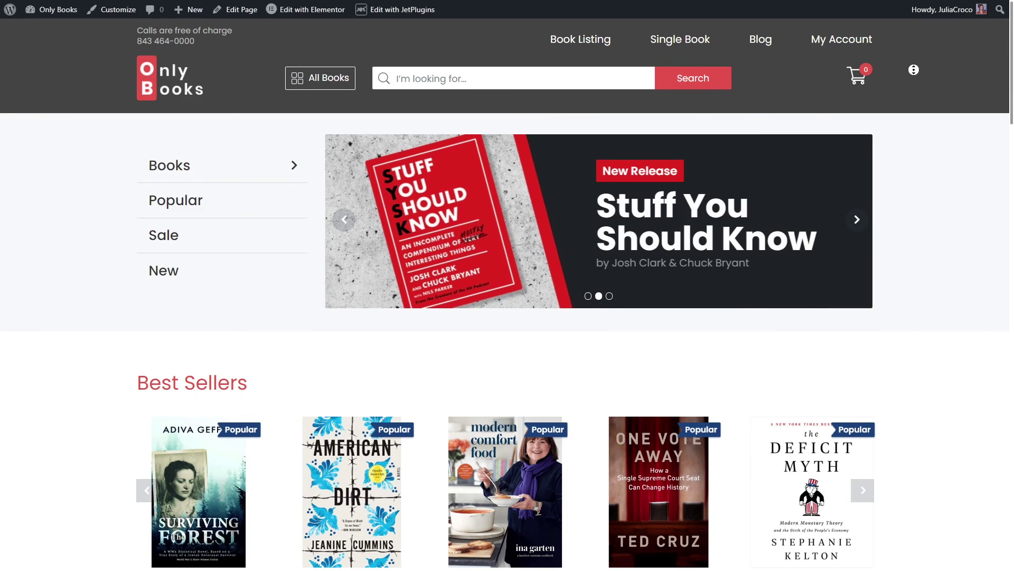
scroll(914, 70, down, 6)
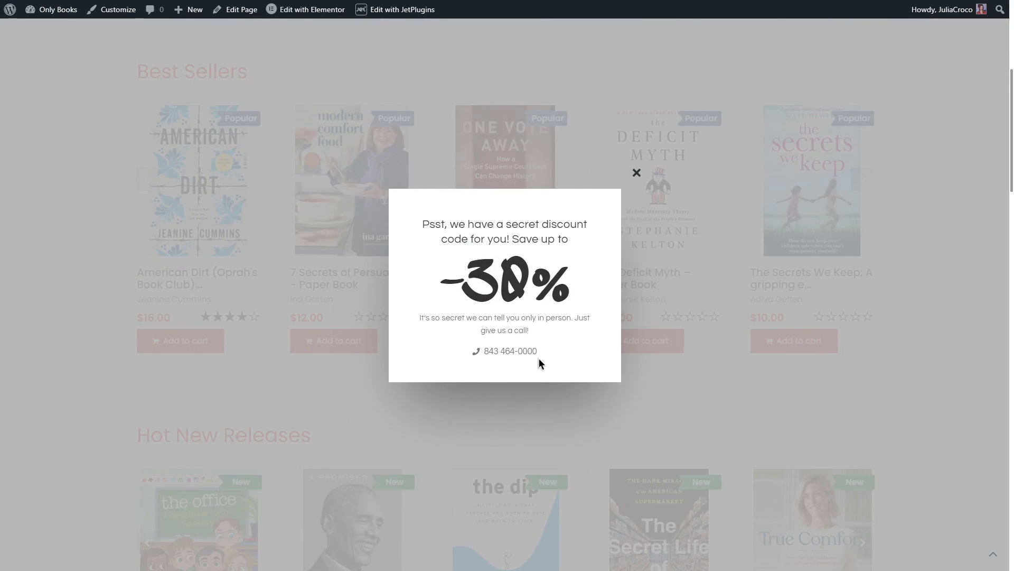
click(637, 173)
middle_click(940, 215)
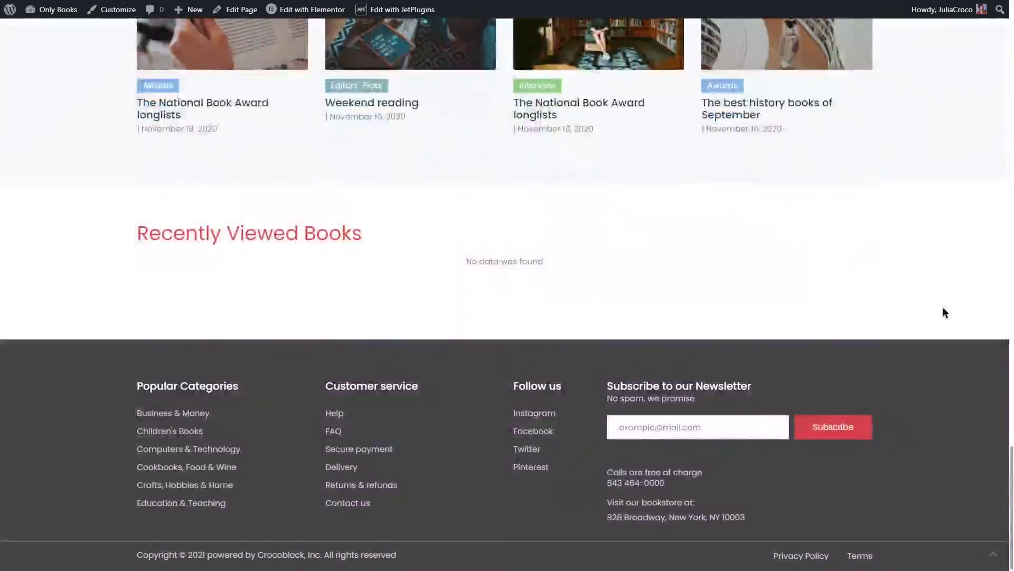
click(873, 368)
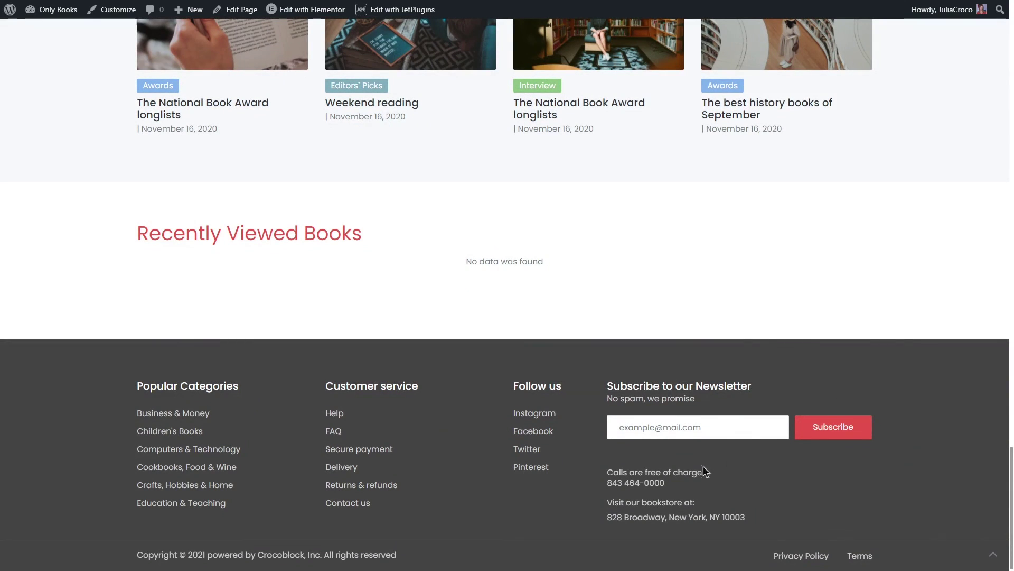
Open the Contact us page and confirm its phone number ends in 0000
click(355, 507)
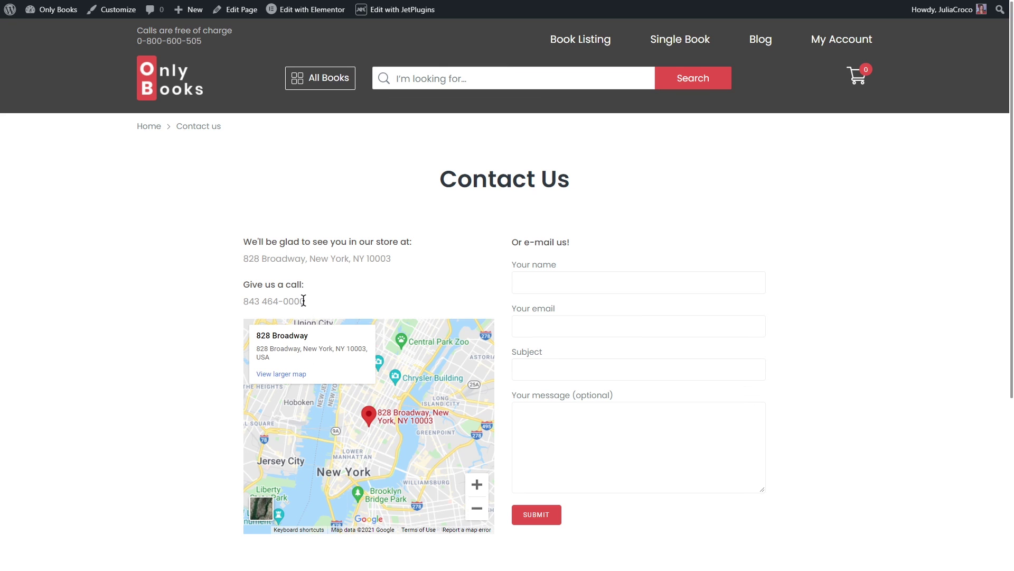
drag(305, 300, 283, 302)
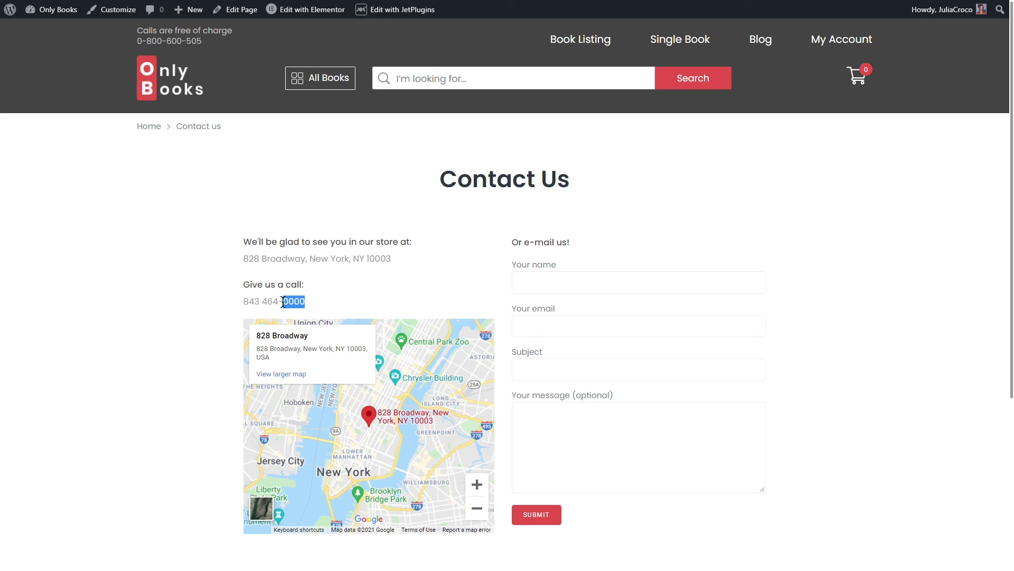
click(315, 306)
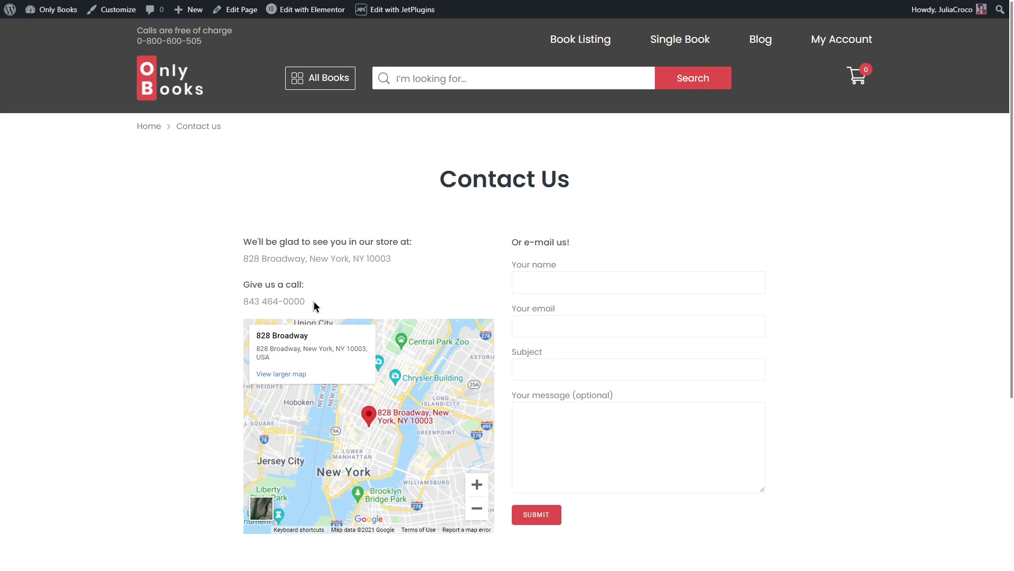